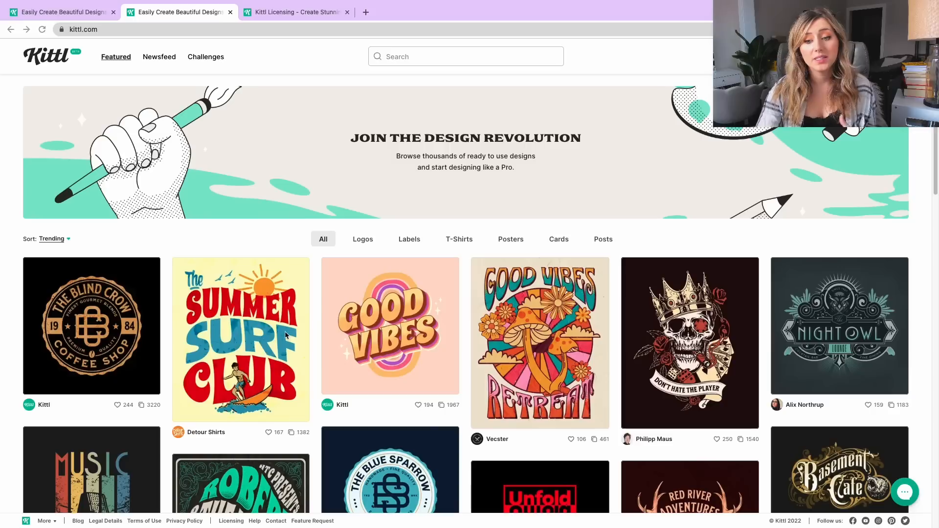
- Open the Good Vibes mushroom T-shirt template from the featured designs for editing
scroll(534, 333, down, 3)
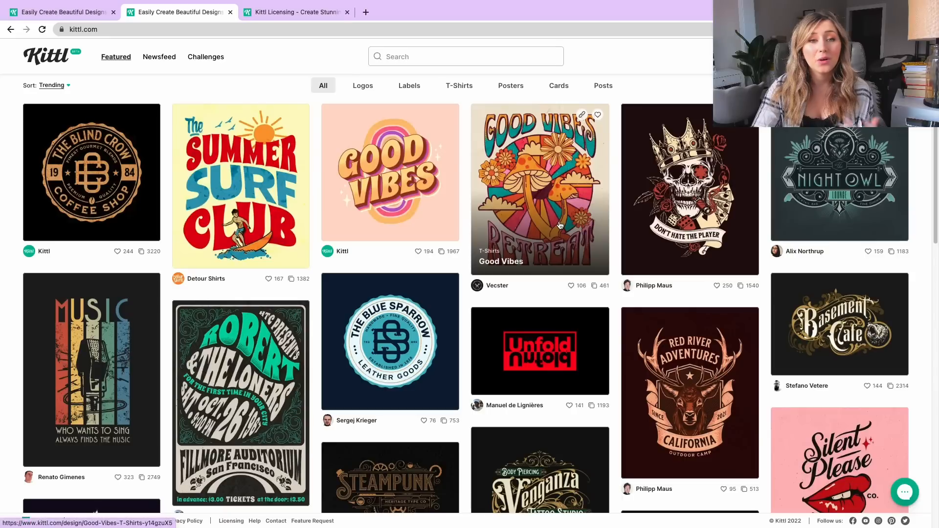
click(544, 177)
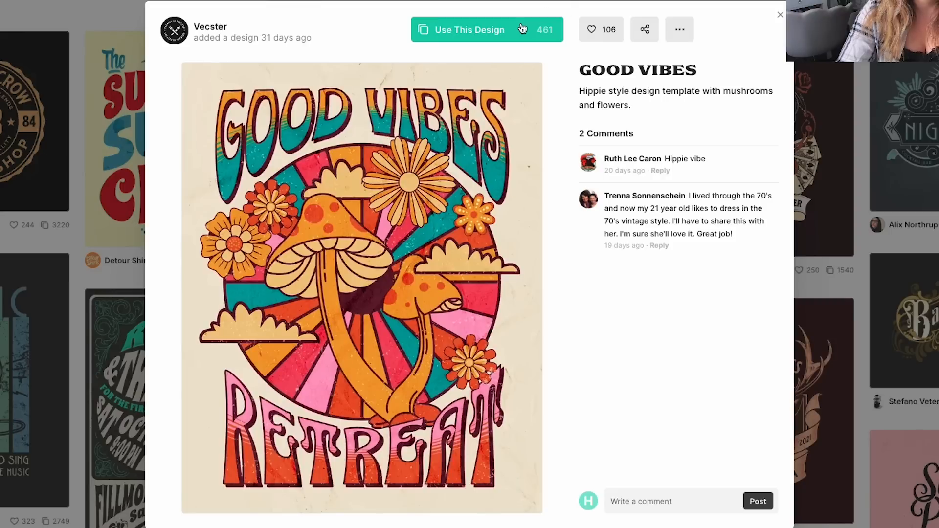
click(495, 31)
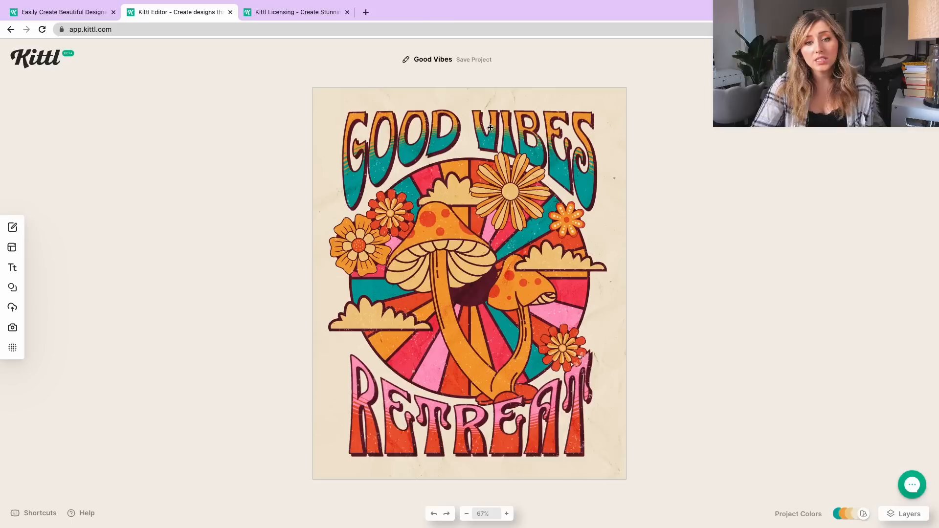
- Replace the GOOD VIBES headline text with SOCCER
click(490, 127)
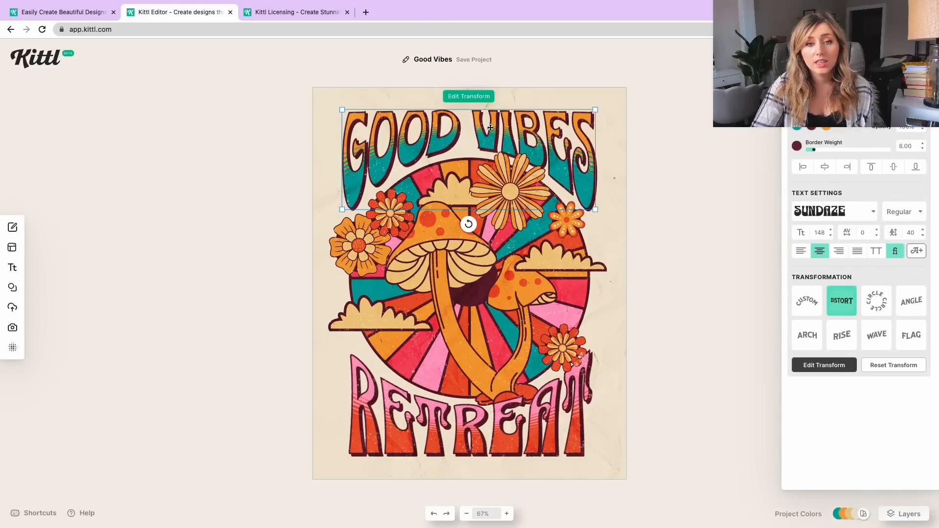
drag(533, 200, 319, 54)
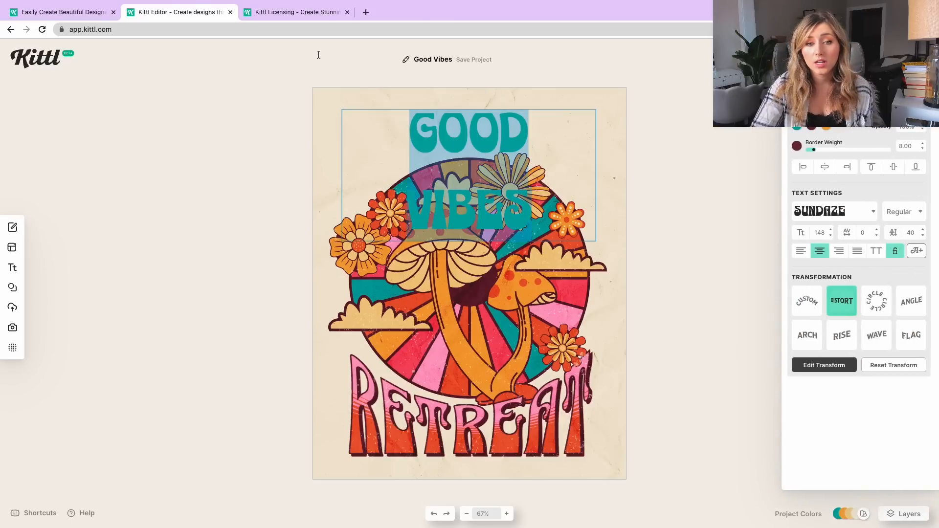
text(SOCCER)
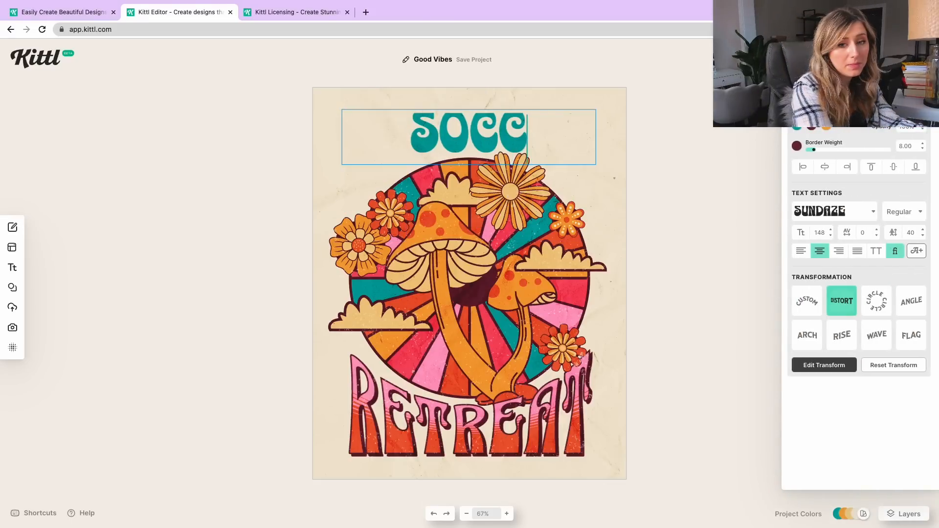
- Replace the RETREAT text at the bottom of the design with MOM
click(426, 447)
double_click(426, 447)
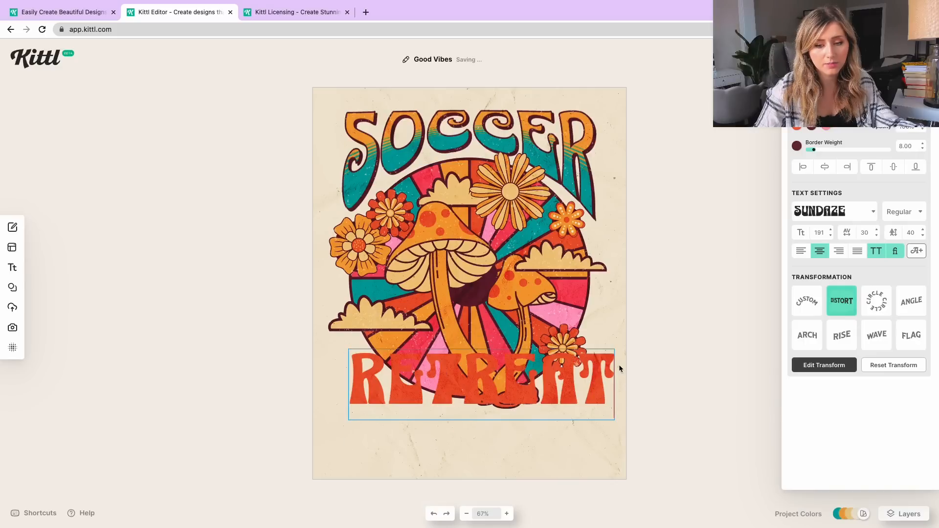
drag(611, 368, 335, 349)
text(MOM)
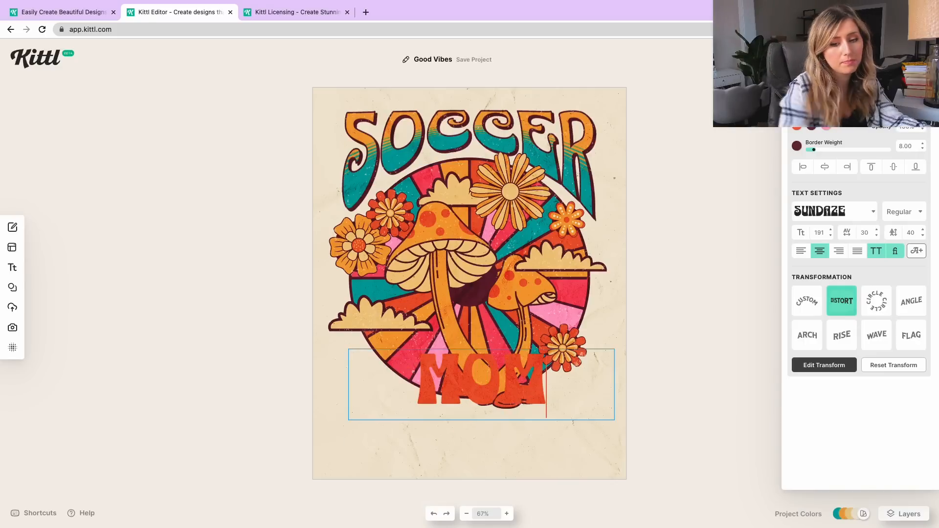
key(Return)
key(BackSpace)
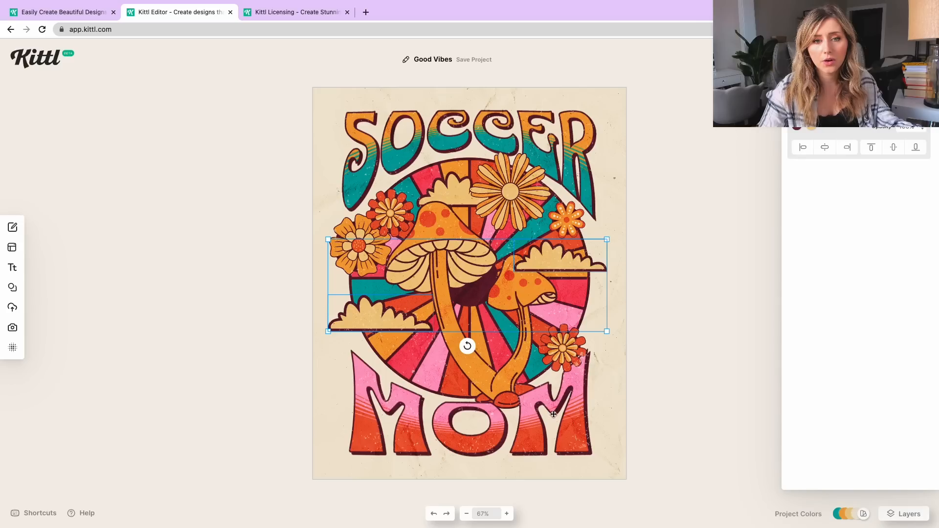
click(549, 423)
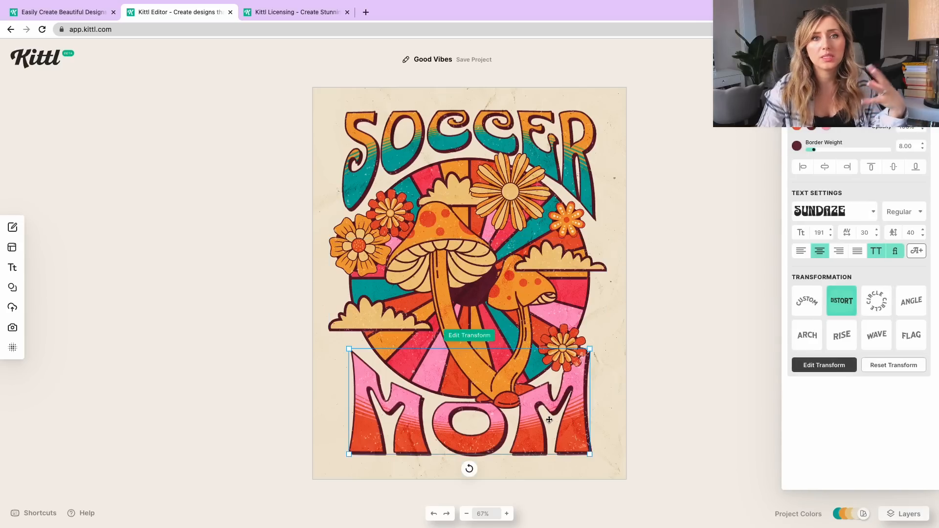
- Delete the group of four flowers, leaving the orange flower beside the large mushroom
click(507, 180)
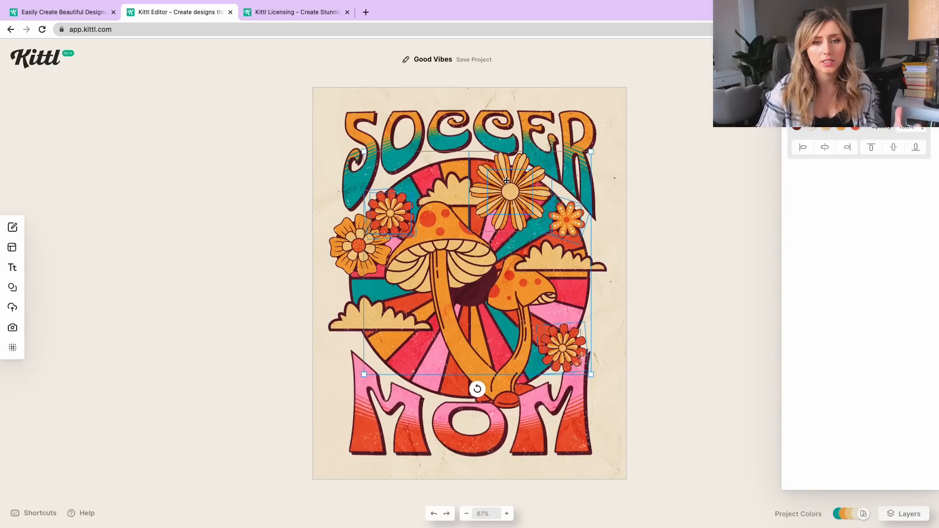
drag(508, 186, 444, 209)
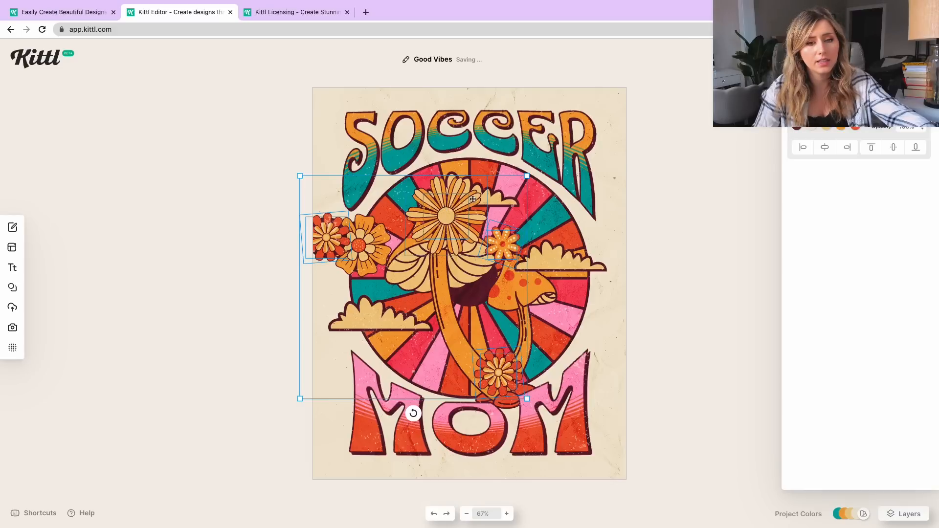
key(Delete)
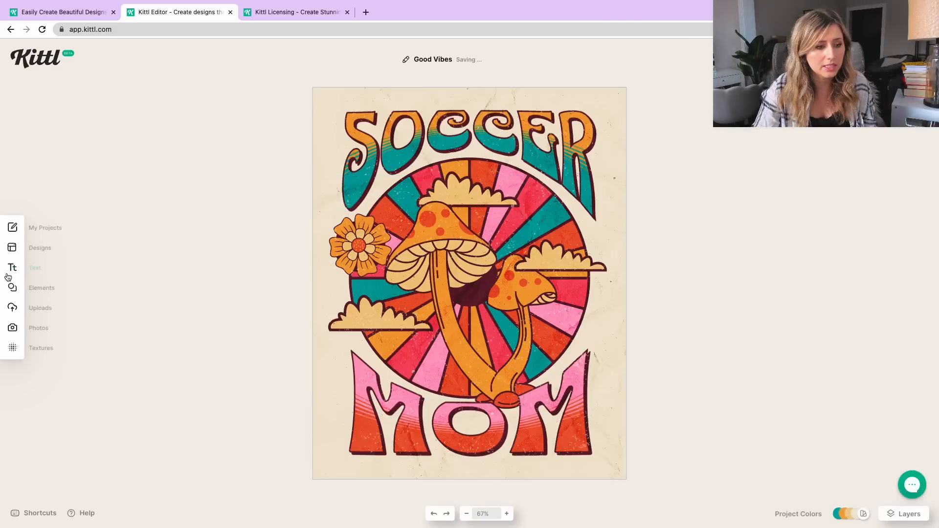
- Search the elements library for soccer and add the plain blue soccer ball to the design
click(51, 288)
click(49, 113)
text(soccer)
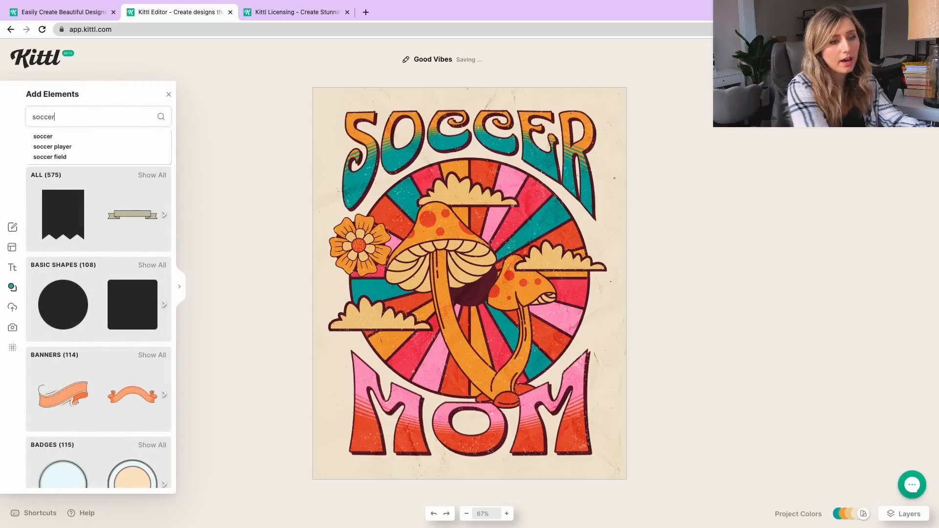
key(Return)
click(134, 216)
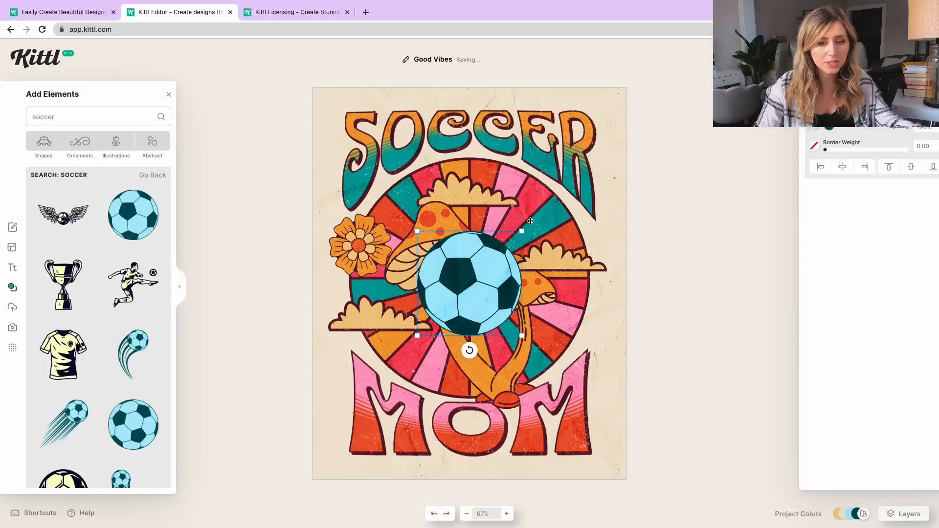
- Enlarge the soccer ball over the central artwork and delete the sunburst circle and the two side clouds
scroll(158, 336, down, 5)
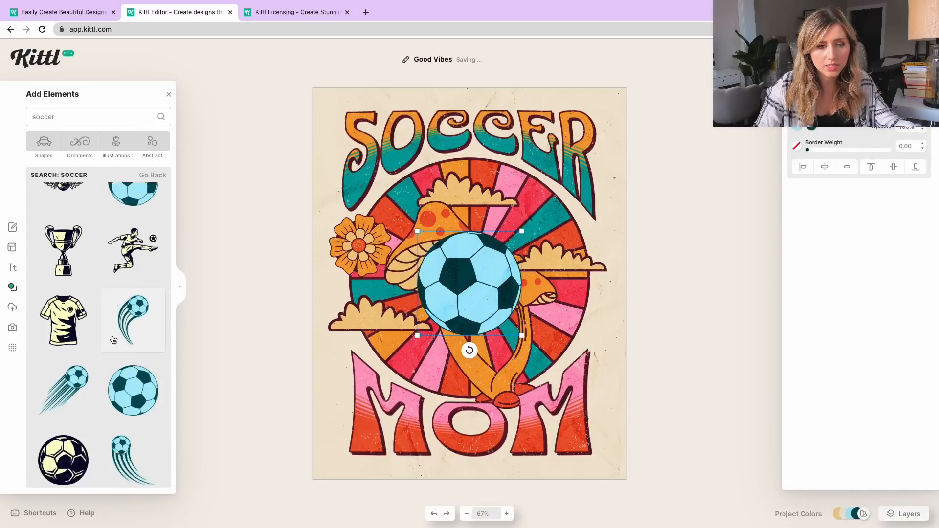
drag(524, 236, 618, 131)
drag(530, 211, 481, 249)
click(586, 248)
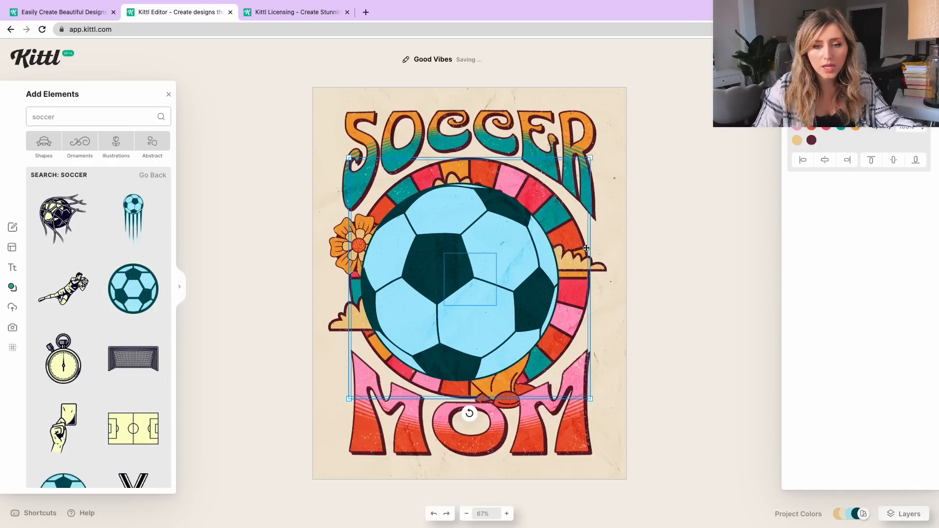
key(Delete)
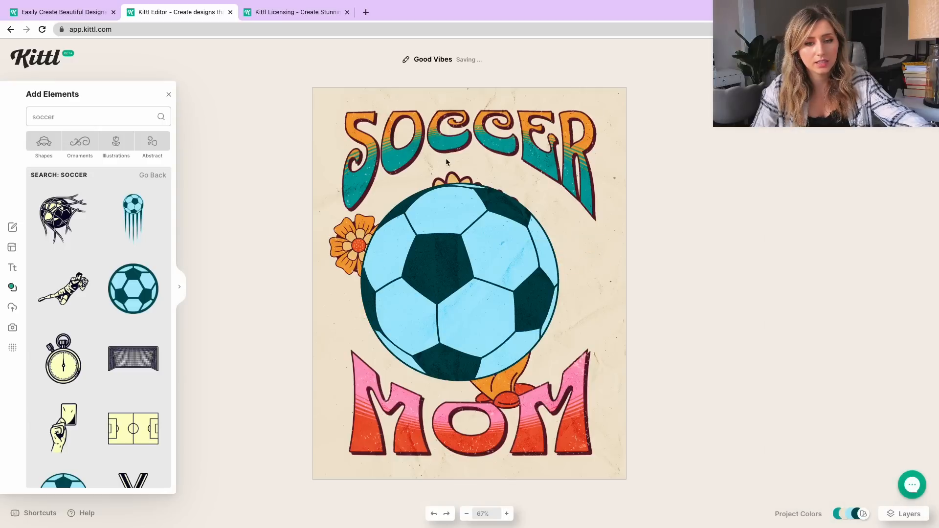
- Enlarge the soccer ball further and center it between the words SOCCER and MOM
click(372, 225)
drag(473, 256, 484, 245)
drag(569, 173, 602, 147)
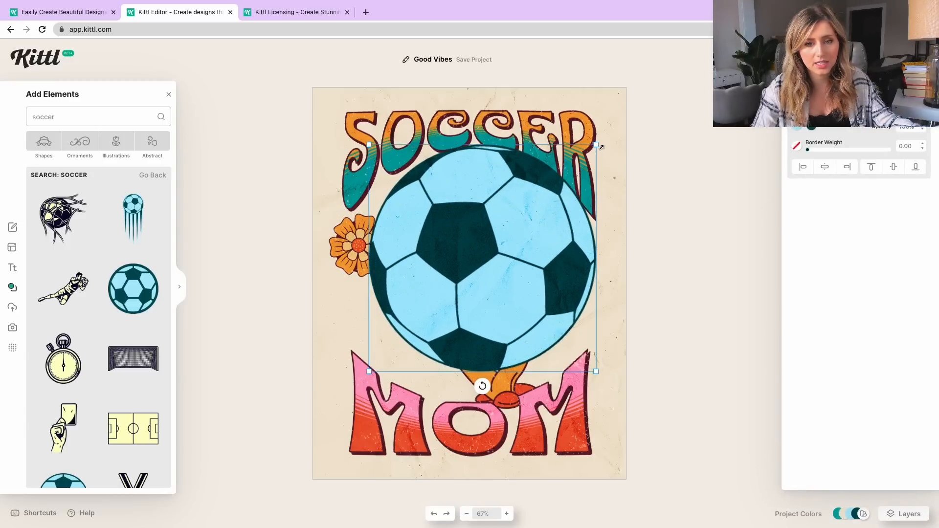
drag(533, 225, 518, 245)
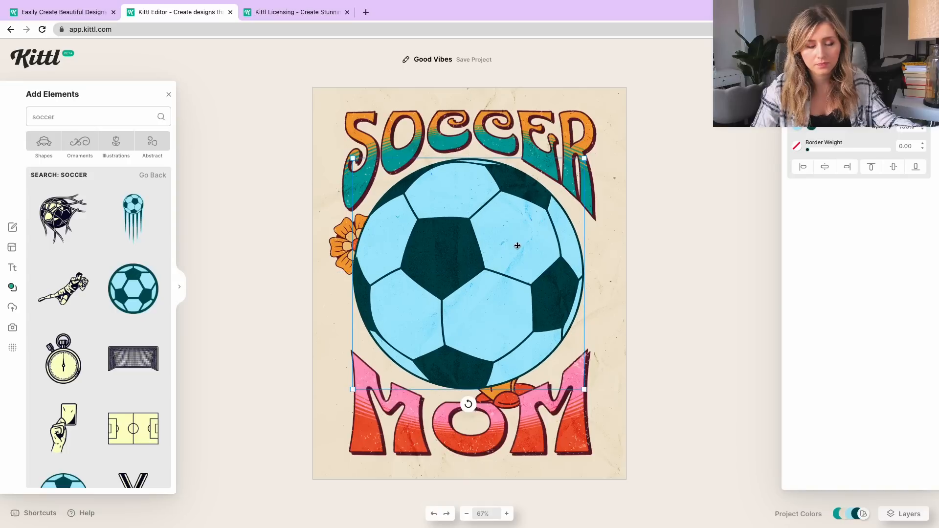
- Recolor the soccer ball from the document palette, with orange f2b131 for the light panels and burgundy 742c43 for the dark ones
click(792, 130)
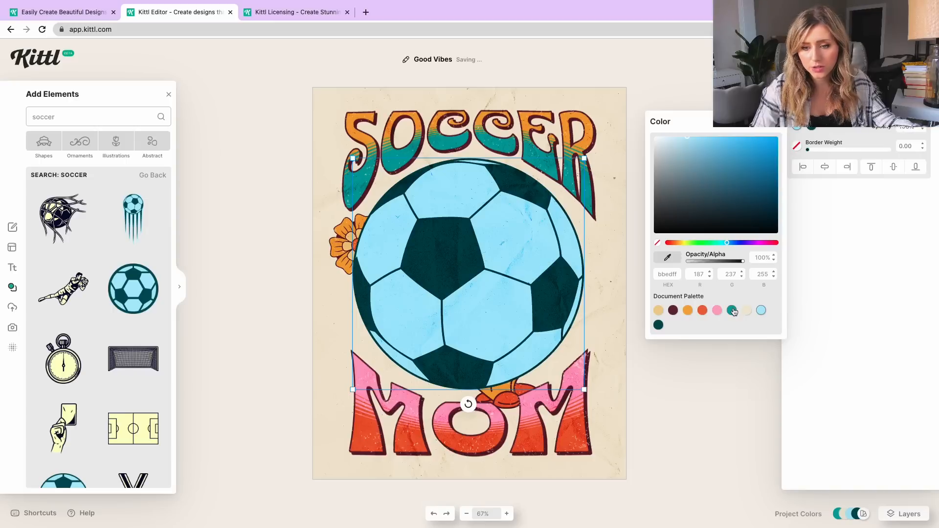
click(732, 311)
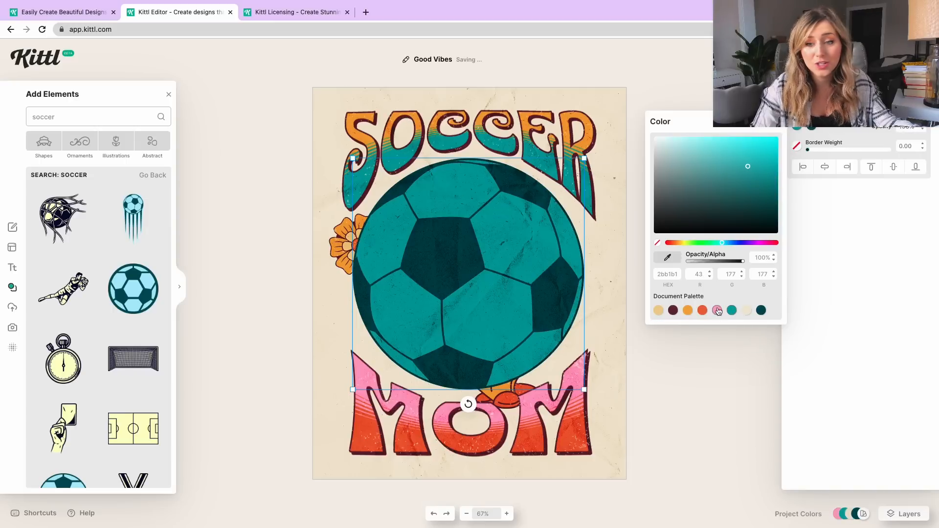
click(703, 311)
click(688, 311)
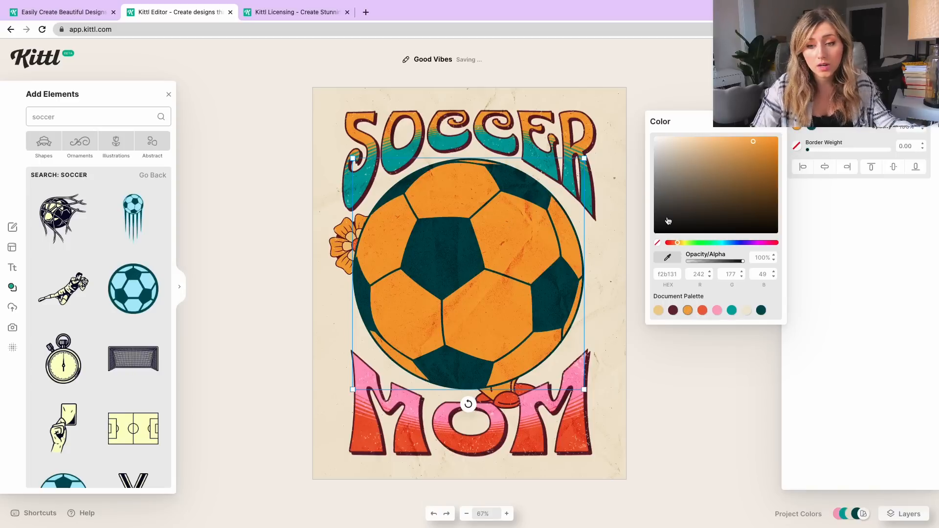
click(811, 127)
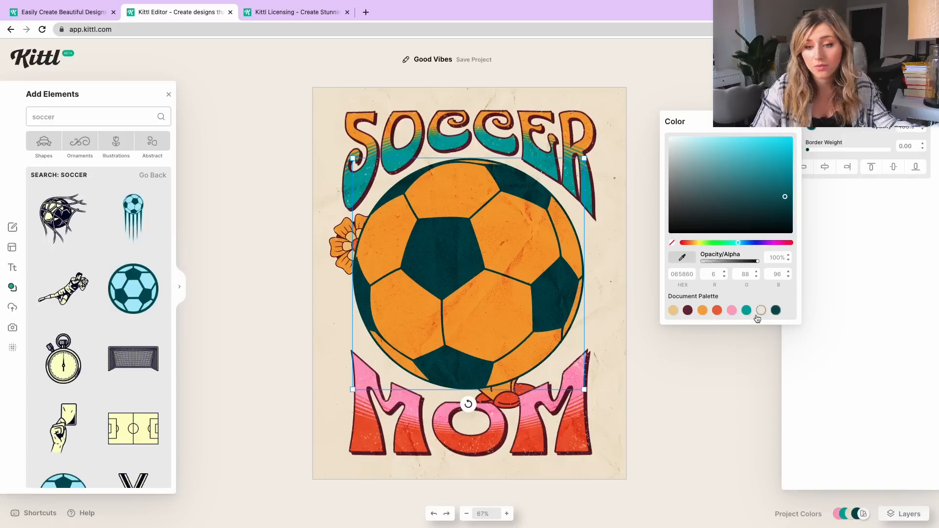
click(688, 310)
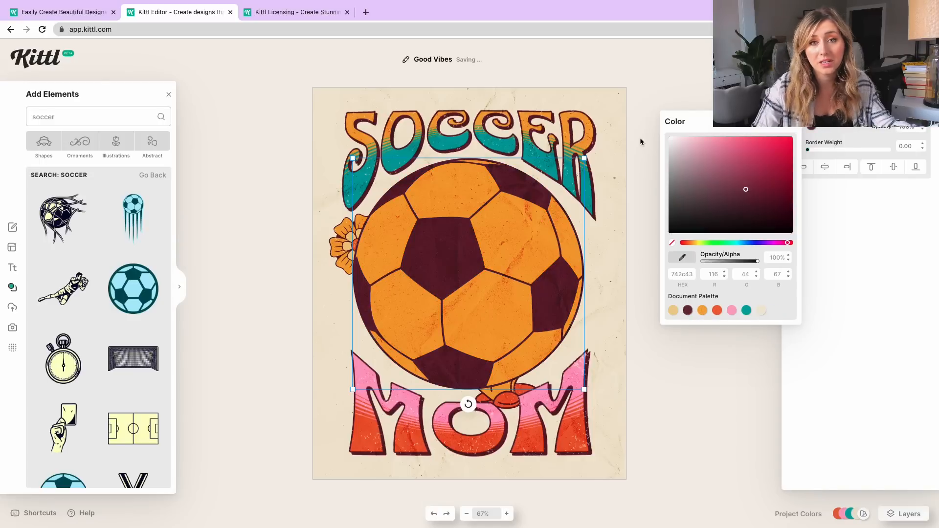
click(644, 130)
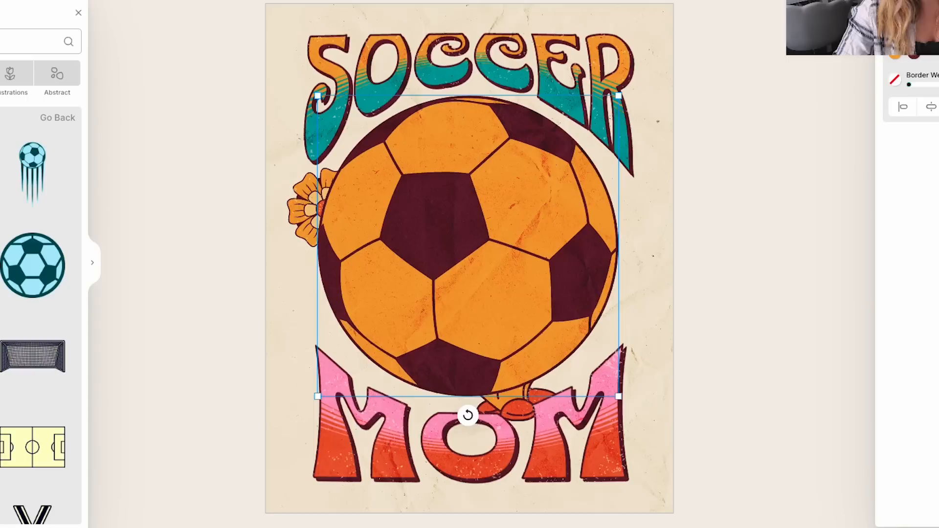
- Send the soccer ball to the back and delete the mushrooms
right_click(415, 228)
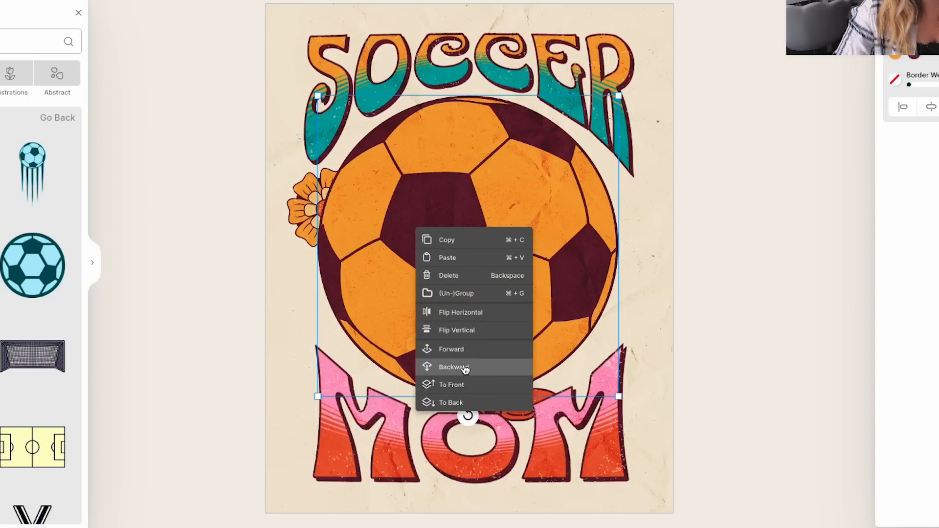
click(471, 403)
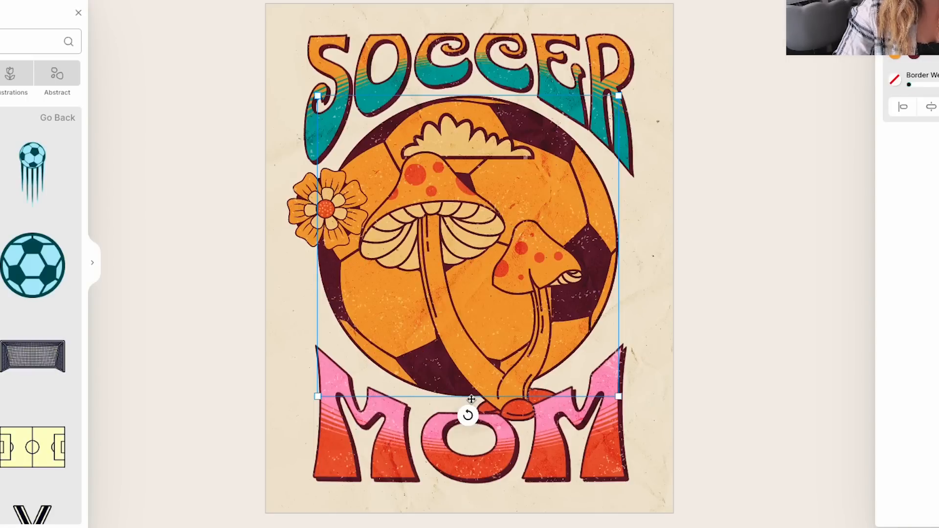
click(541, 265)
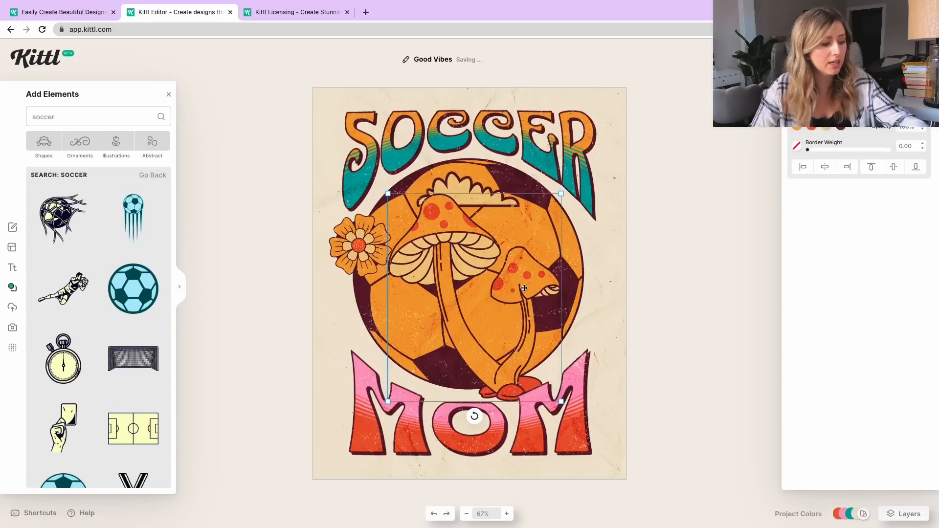
key(Delete)
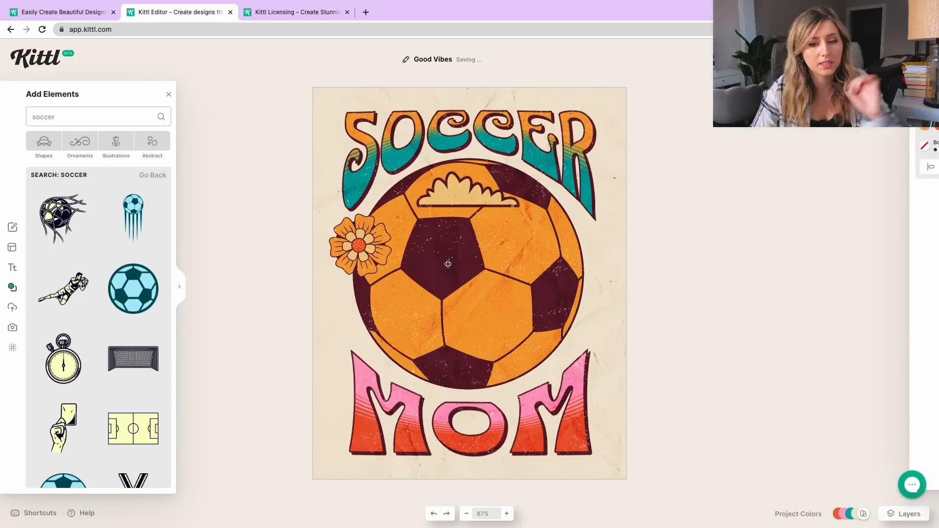
- Add two copies of the orange flower, one at the ball's upper right and one at its lower right
click(339, 247)
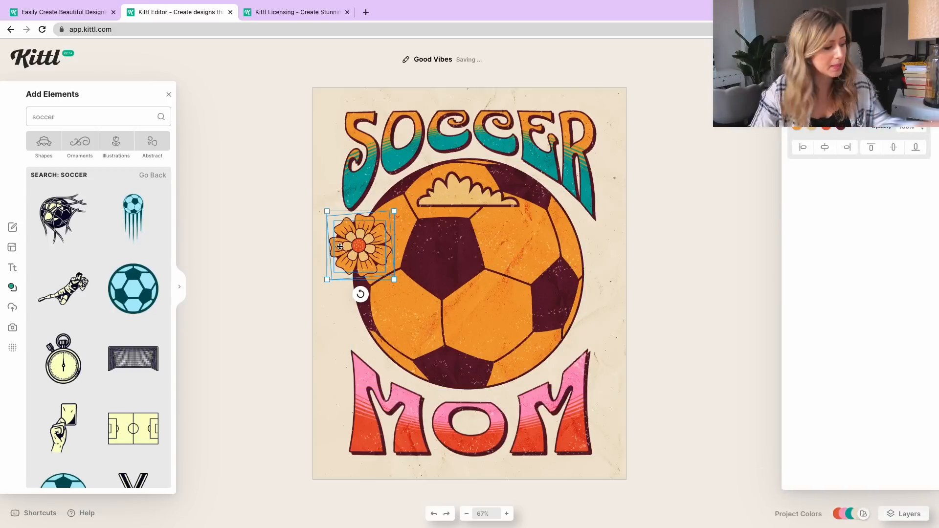
key(super+v)
drag(370, 241, 547, 204)
key(super+v)
- Delete the remaining cloud, enlarge the upper-right flower, and move the lower-right flower closer to the word MOM
click(466, 194)
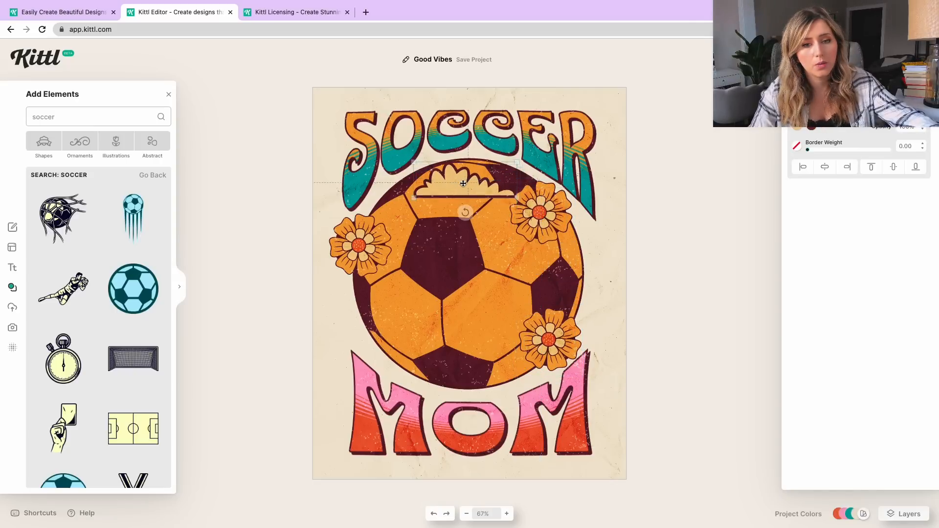
key(BackSpace)
drag(534, 227, 519, 233)
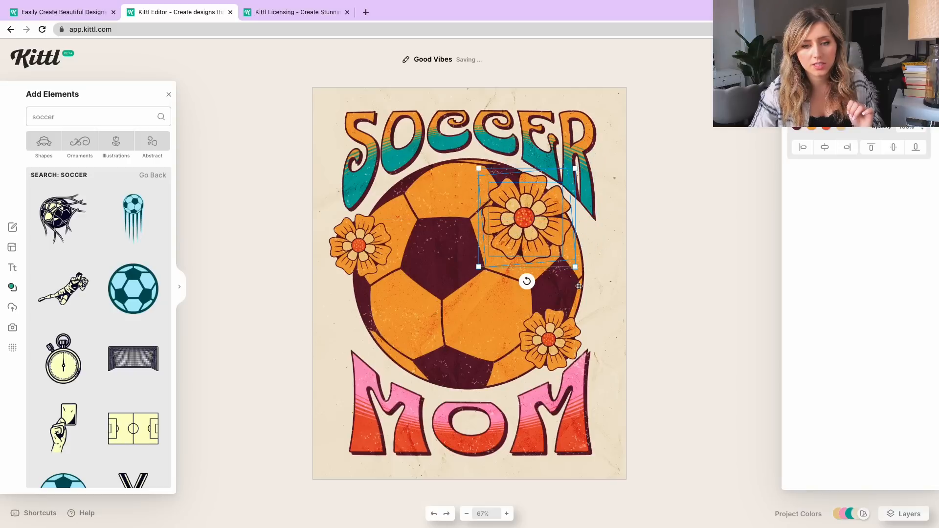
drag(554, 339, 530, 353)
- Delete the paper texture from the artboard background
click(675, 277)
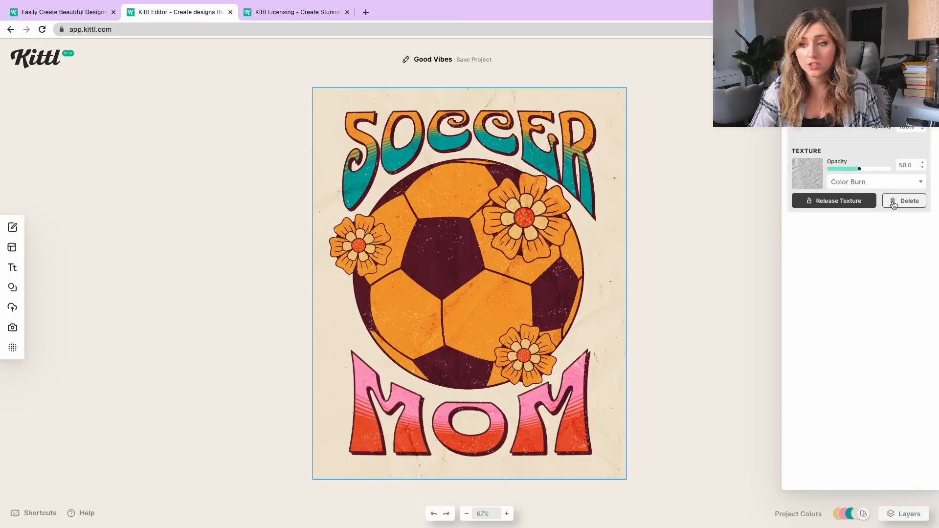
click(904, 201)
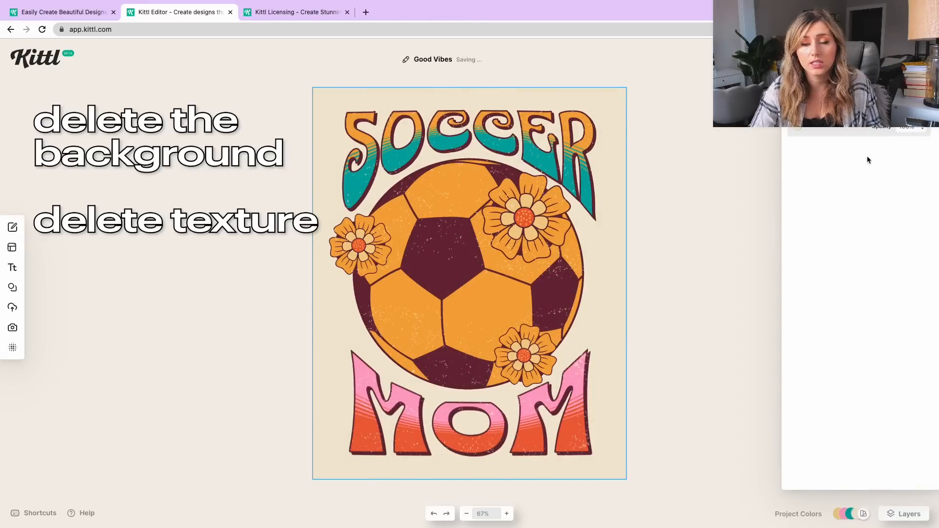
- Set the artboard background's opacity to 0 so that the design has a transparent background
click(915, 125)
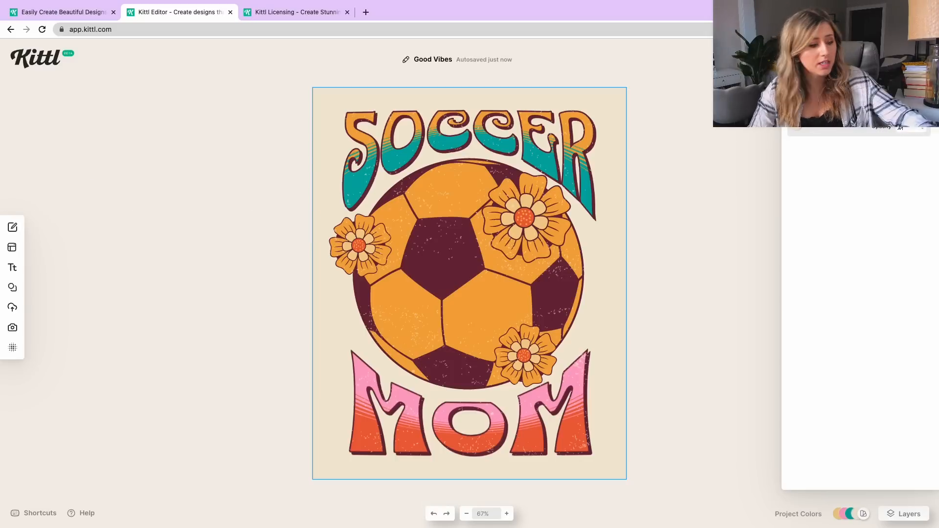
text(0)
key(Return)
click(764, 196)
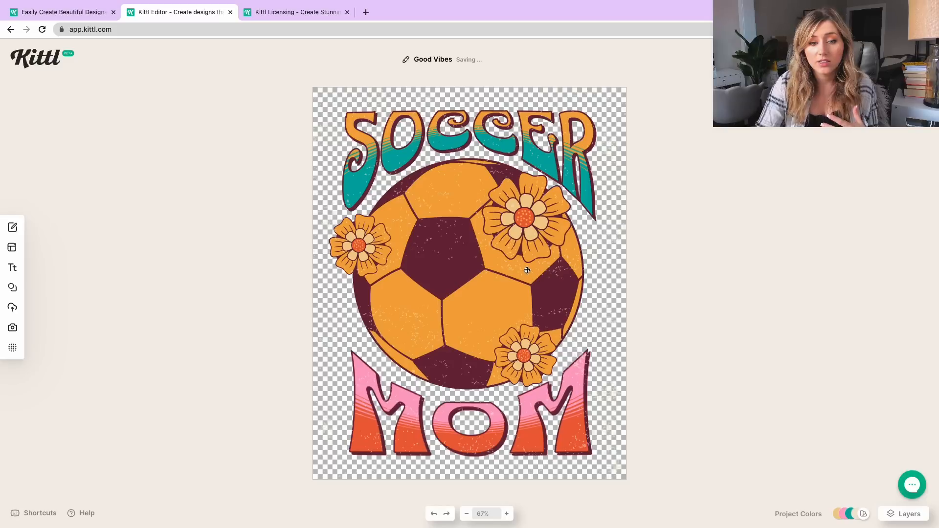
click(527, 270)
click(361, 244)
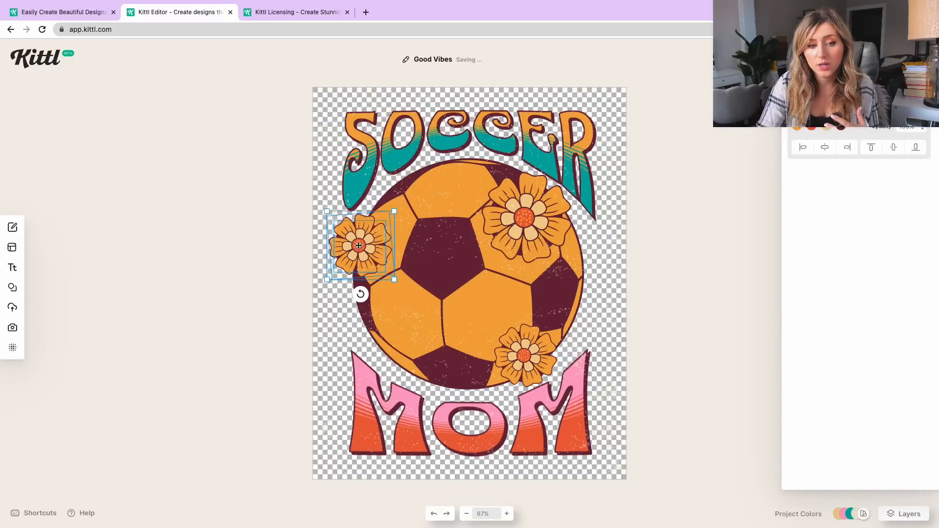
click(412, 150)
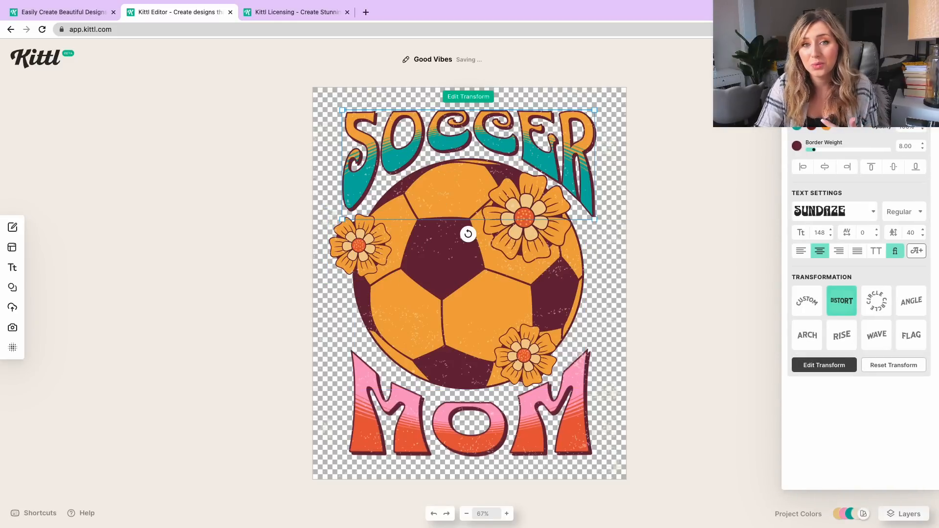
- Download the finished Soccer Mom design as a PNG file
click(734, 93)
click(750, 59)
click(721, 59)
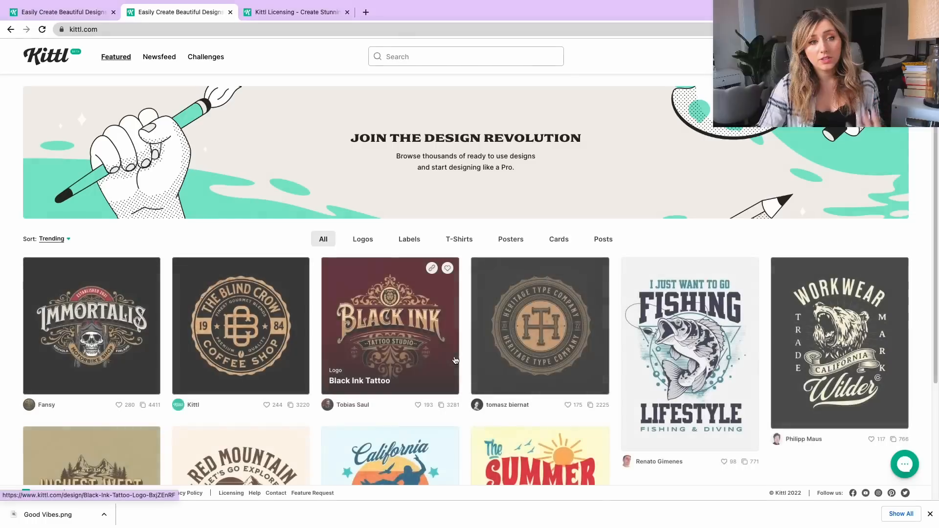
- Review the permitted uses of designs on the Kittl Licensing page, including physical end products for sale
scroll(455, 360, down, 3)
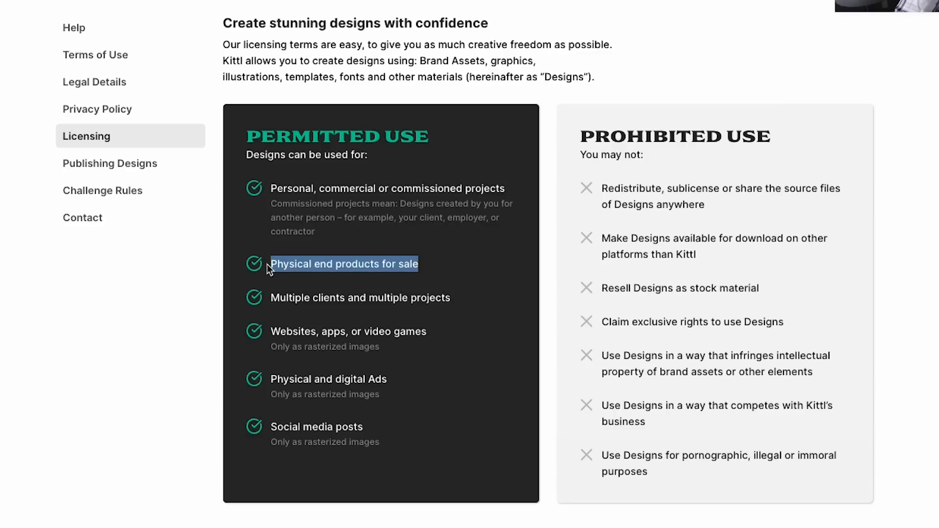
drag(267, 264, 247, 212)
click(258, 227)
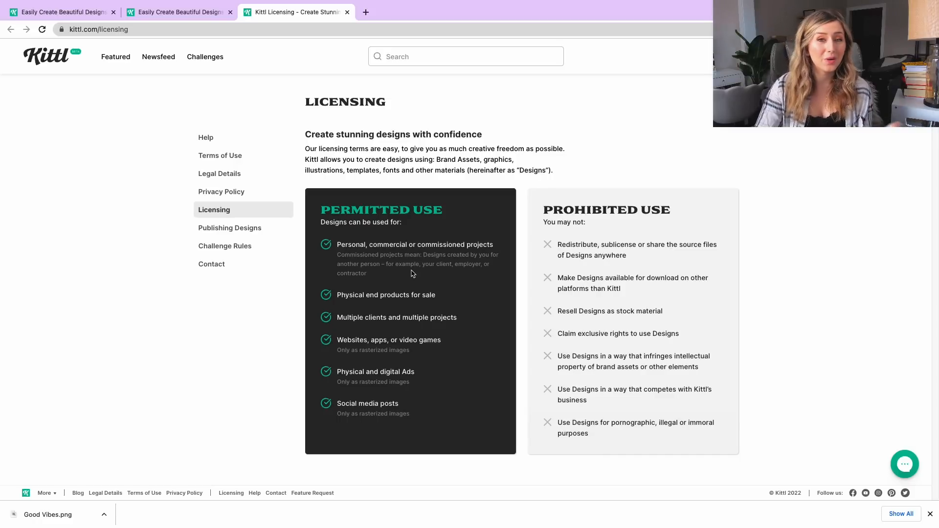
- Return to the featured design gallery and browse the ready-made templates for ideas
click(153, 13)
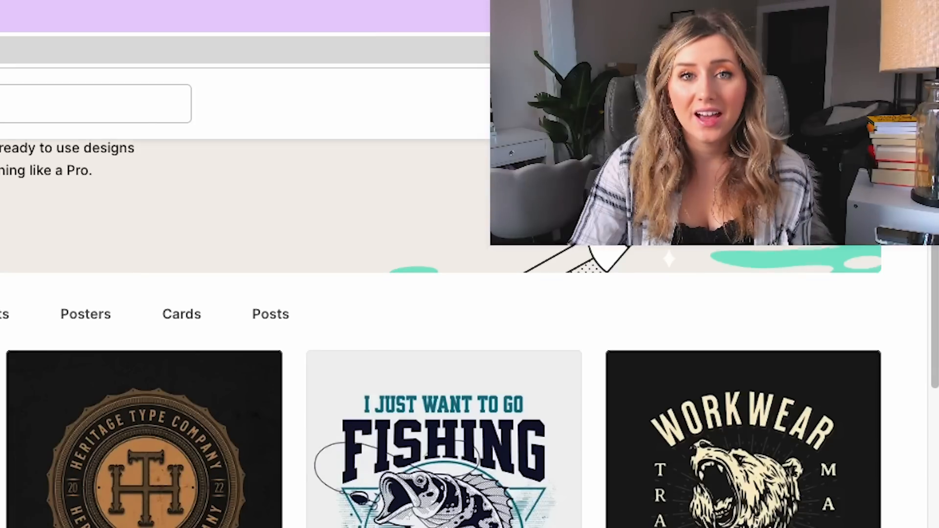
scroll(440, 343, down, 2)
scroll(440, 343, up, 3)
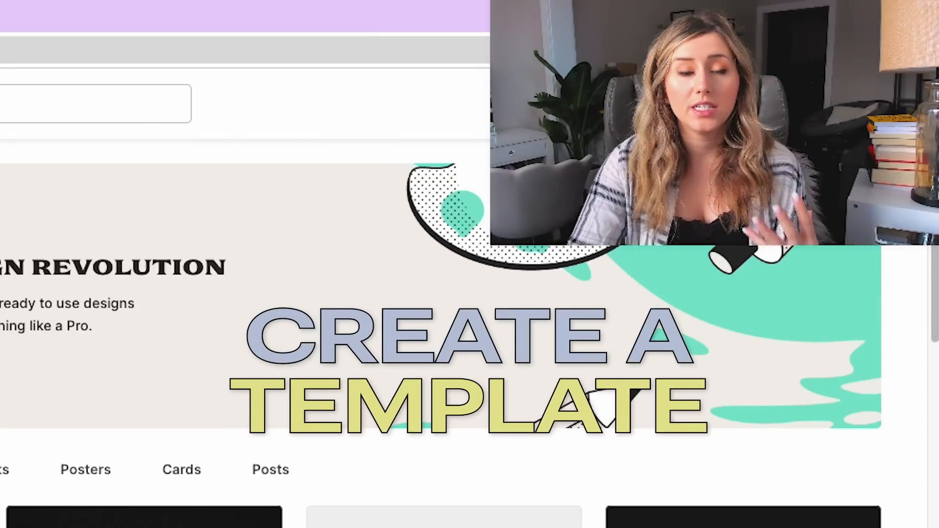
scroll(440, 343, down, 10)
scroll(440, 343, down, 5)
scroll(440, 343, down, 10)
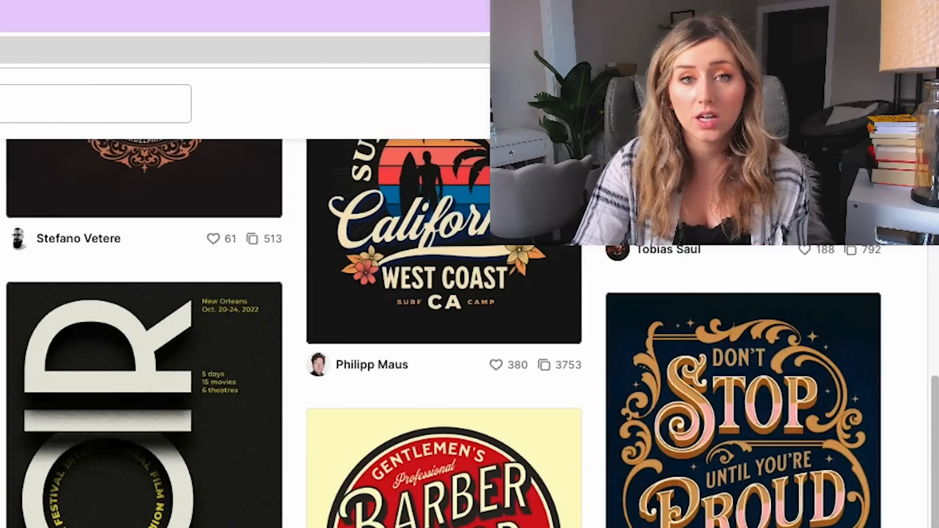
scroll(441, 343, up, 2)
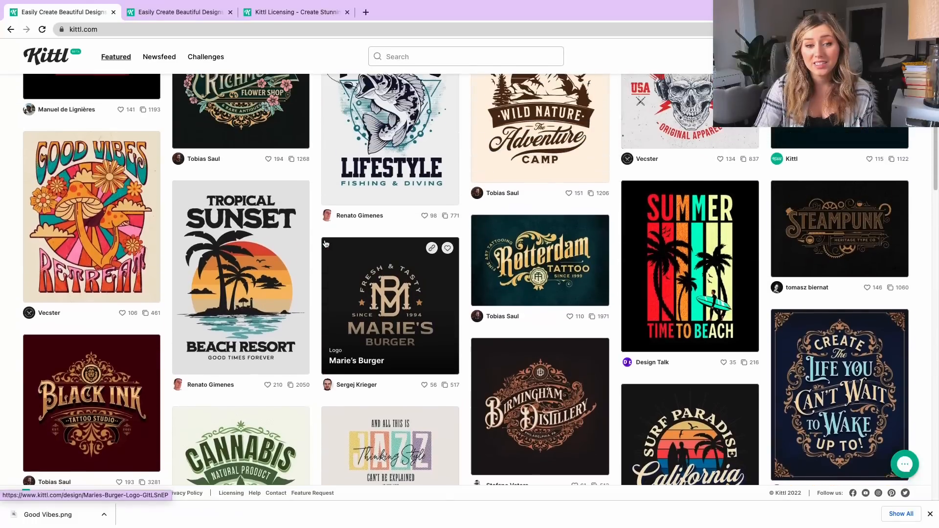
scroll(326, 243, up, 2)
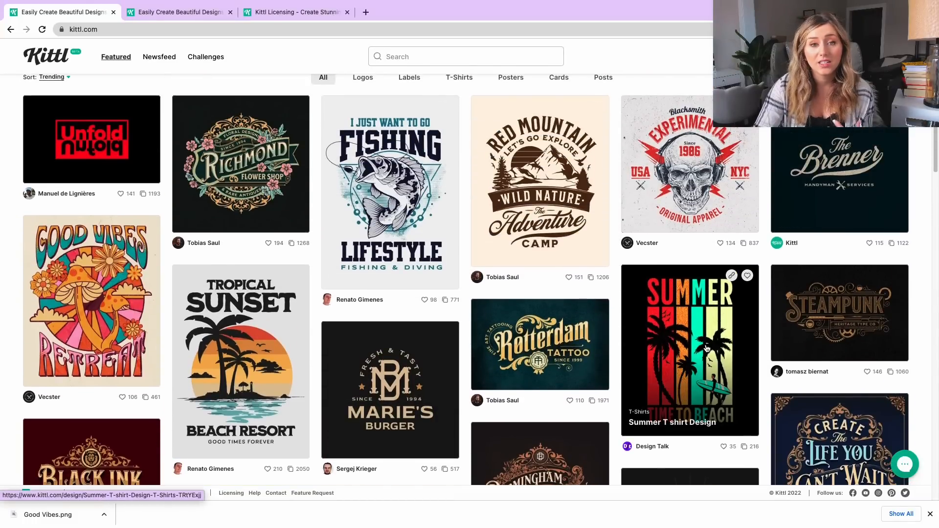
scroll(697, 340, down, 15)
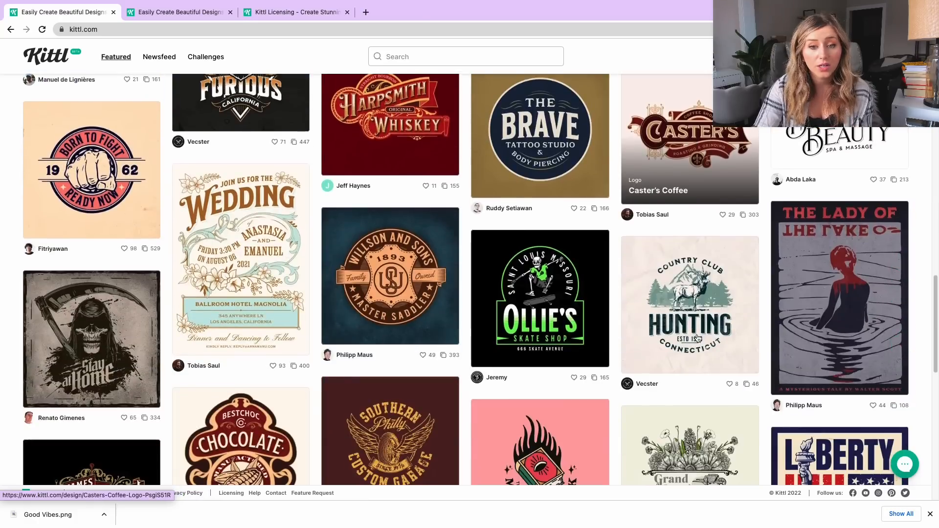
scroll(697, 338, down, 2)
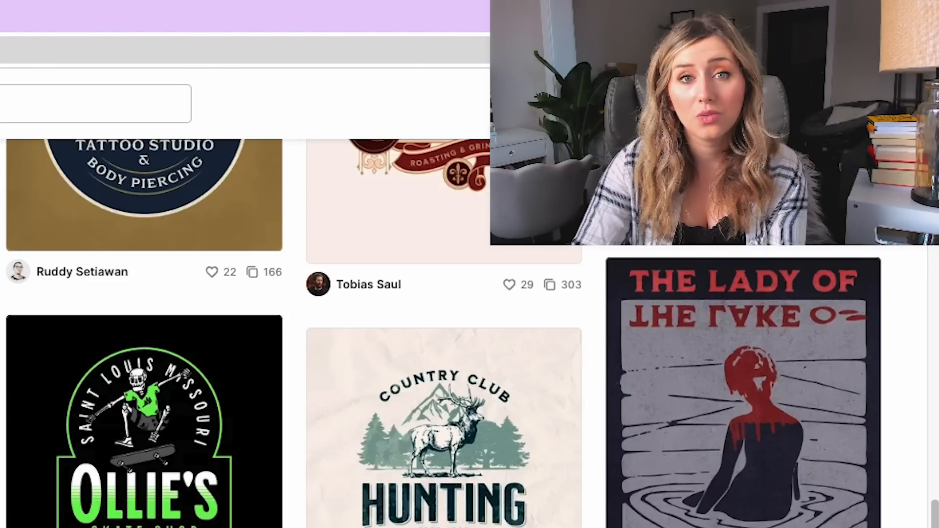
scroll(655, 271, down, 5)
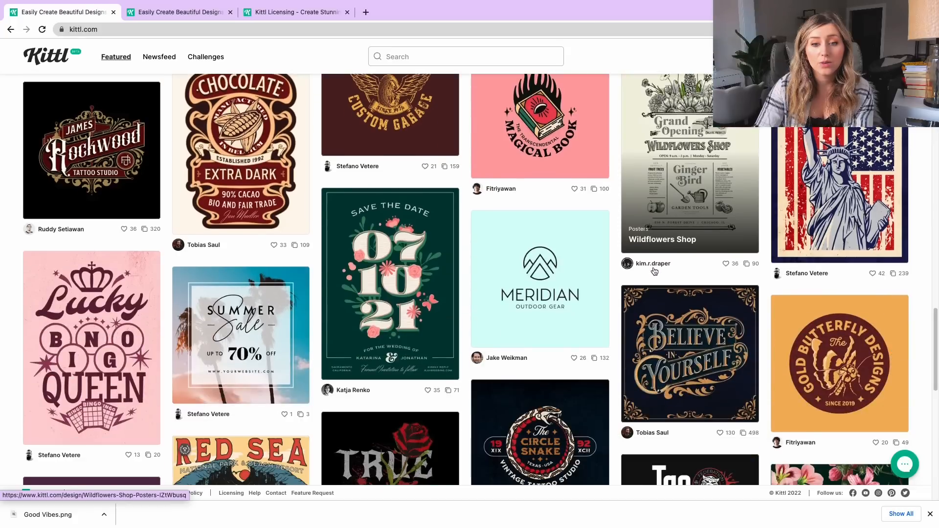
scroll(653, 272, down, 3)
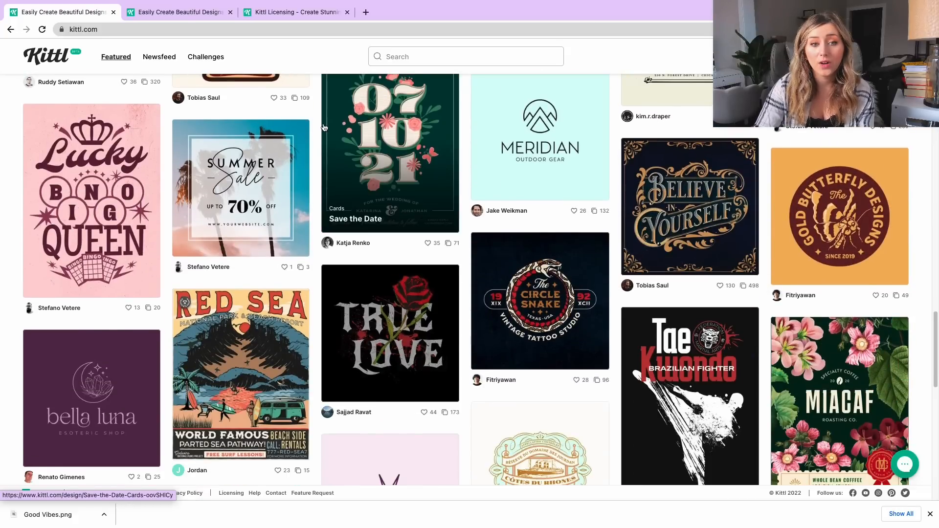
scroll(408, 109, up, 7)
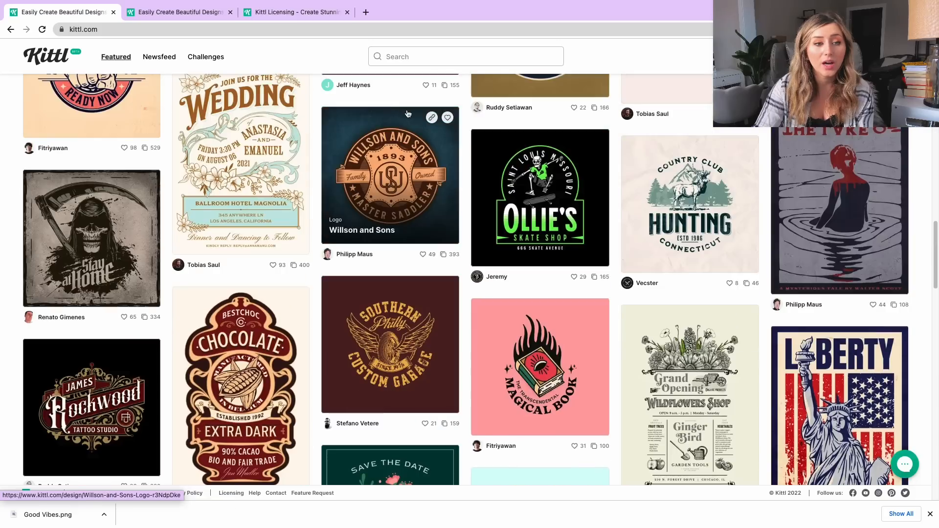
scroll(269, 220, up, 4)
- Preview the Wedding Floral Ornate card template, close it, and look through more templates in the gallery
click(268, 297)
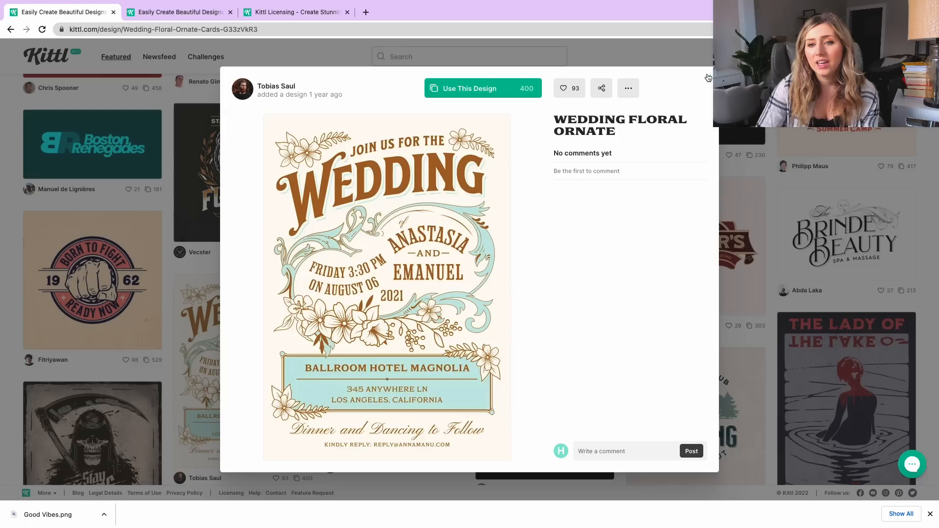
click(709, 78)
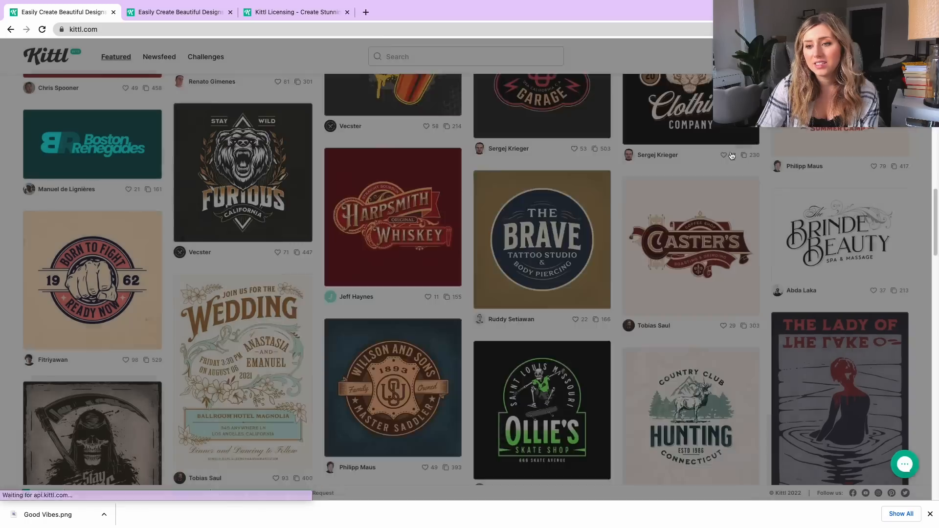
scroll(695, 256, down, 15)
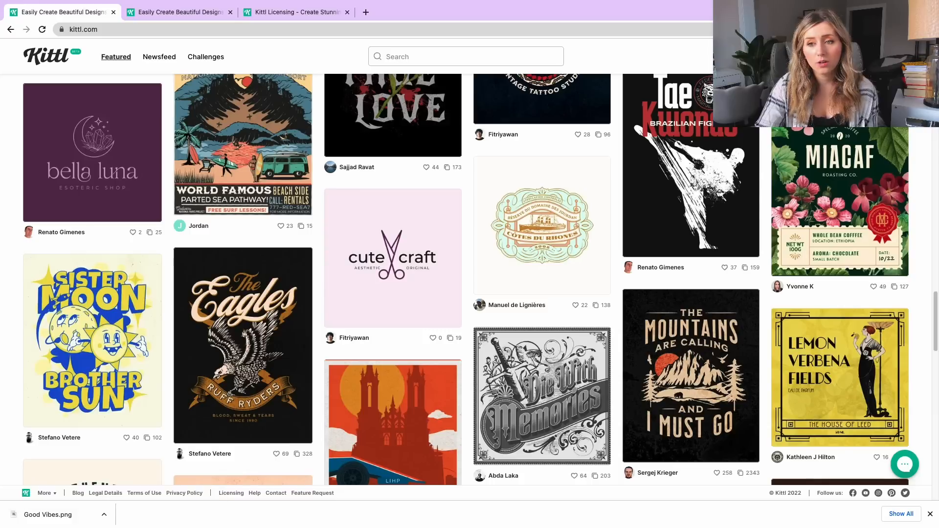
- Create a new blank project in the editor
click(853, 57)
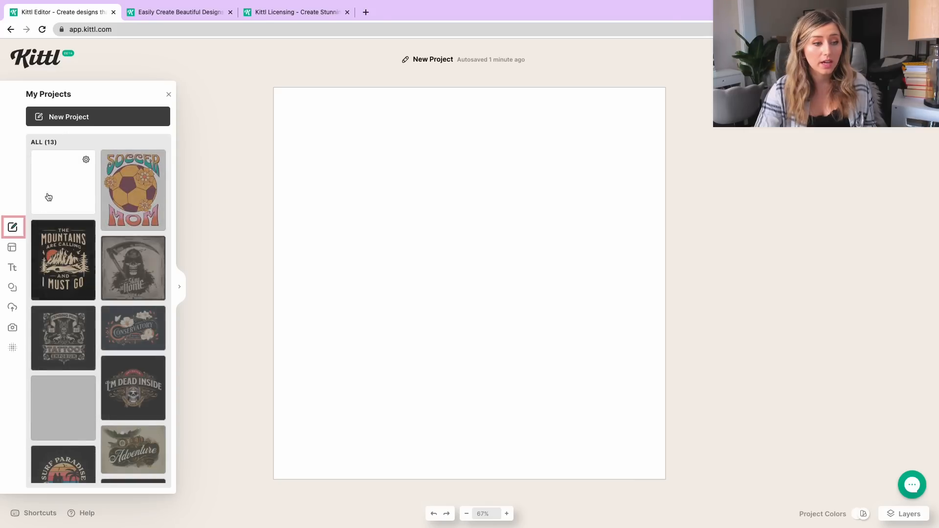
- Replace the blank project with the Black Ink Tattoo logo template from the ornate designs
click(13, 248)
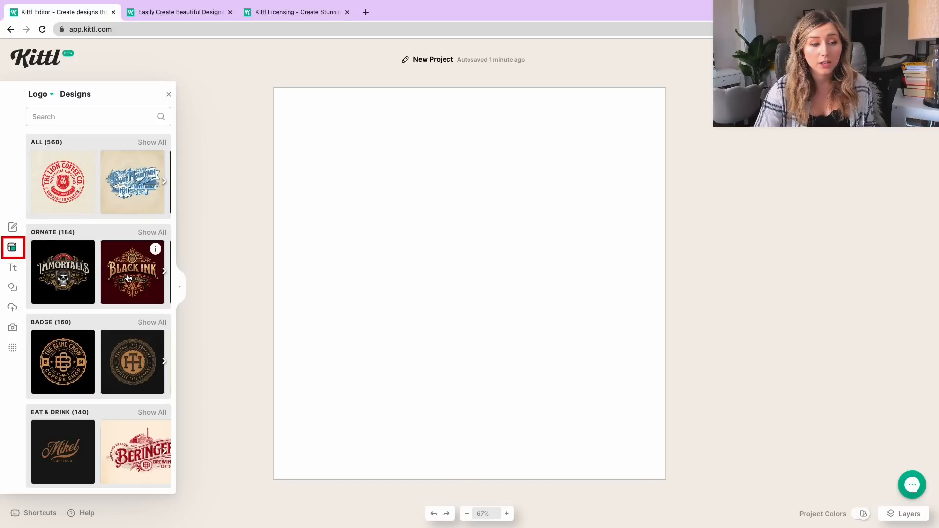
click(121, 293)
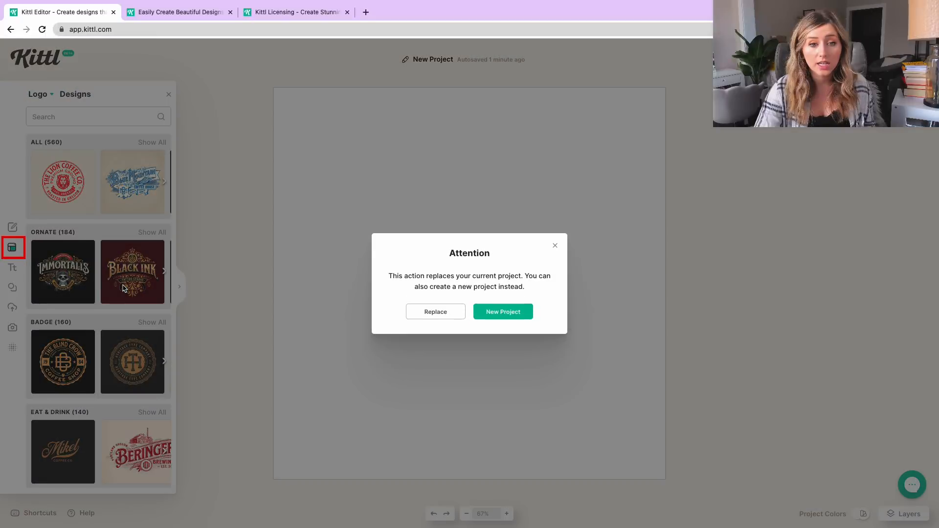
click(435, 313)
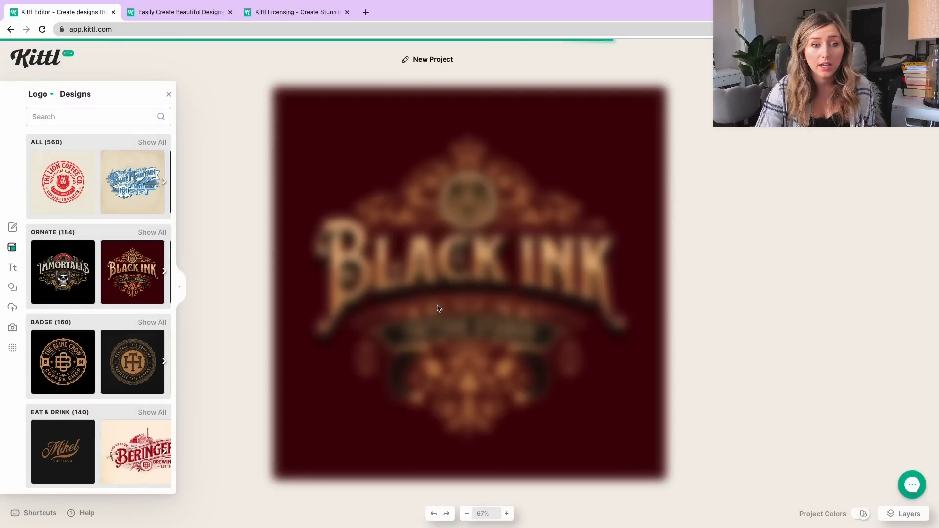
- Delete the ornaments, lion emblem, TATTOO STUDIO banner and 2021 badge, leaving the BLACK INK lettering and the EST. badge
click(496, 259)
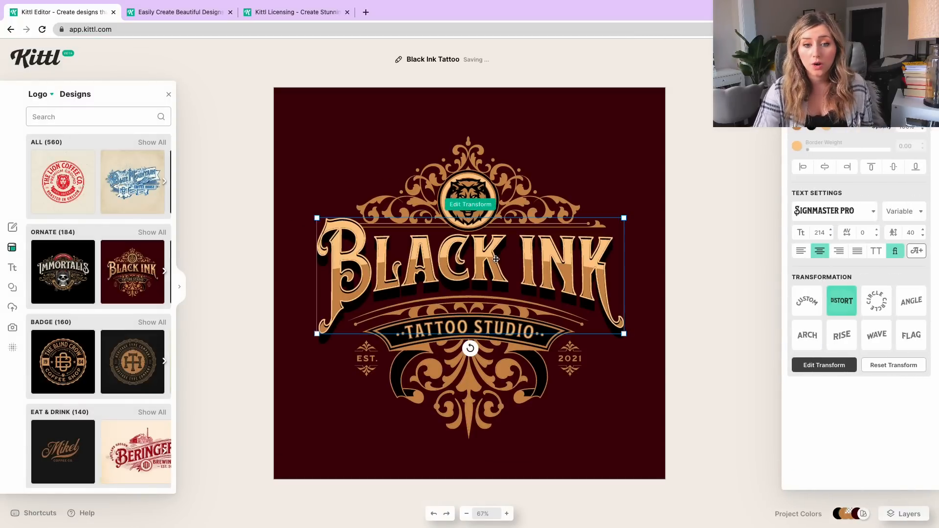
click(495, 163)
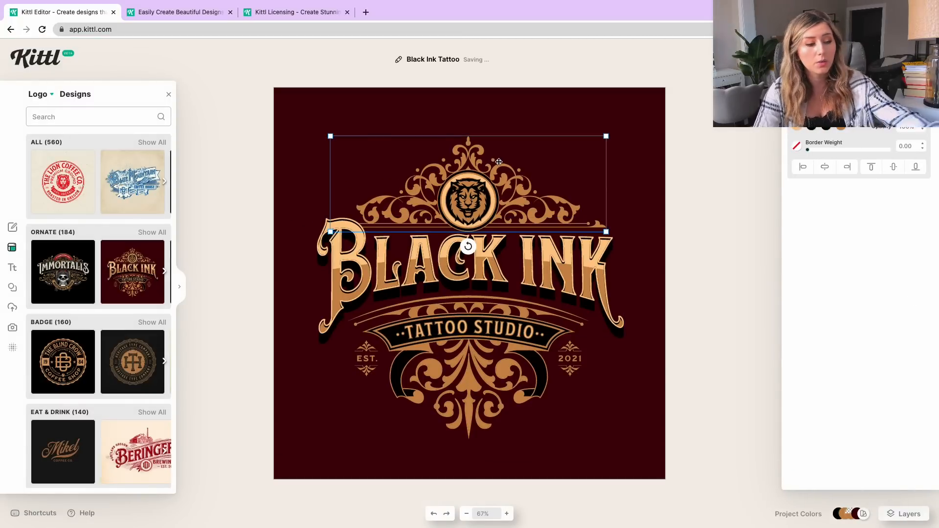
key(Delete)
click(469, 200)
key(Delete)
click(567, 355)
key(Delete)
click(520, 328)
key(Delete)
click(500, 348)
key(Delete)
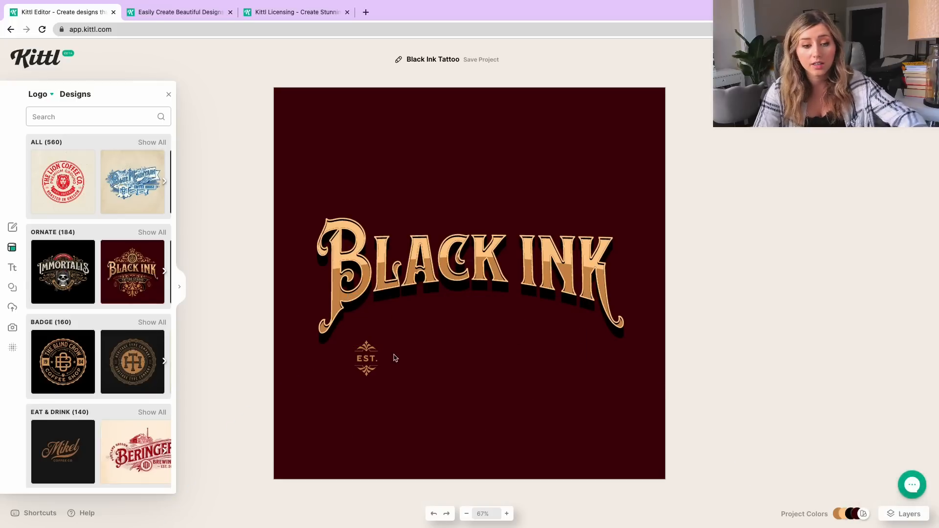
click(344, 365)
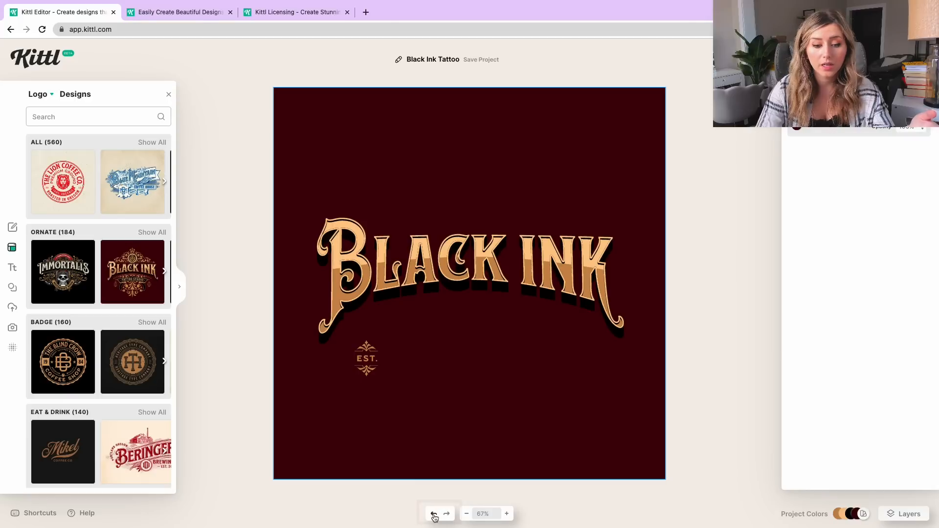
- Undo the deletions and the template replacement to get back to the blank artboard
click(434, 515)
click(434, 514)
click(434, 514)
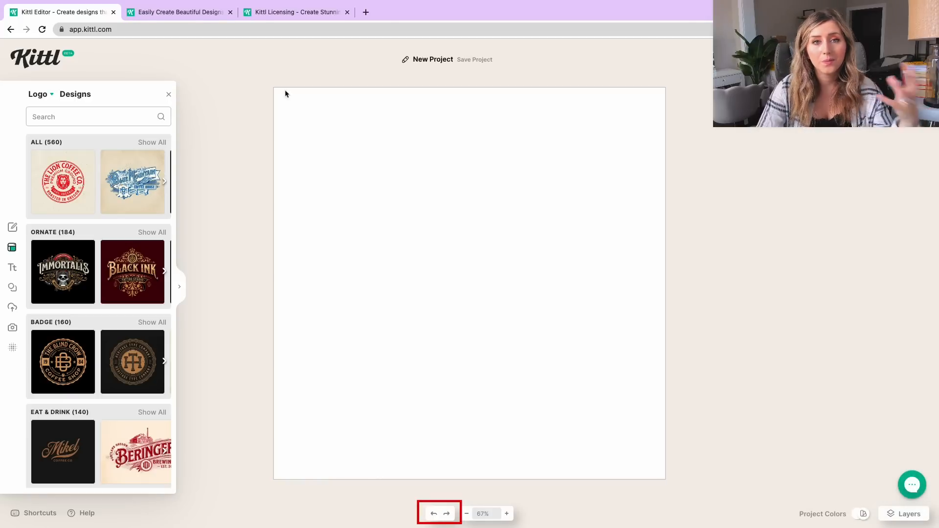
- Browse the modern and vintage text templates and insert the vintage The Henderson's Vintage Bicycles lettering into the project
click(12, 269)
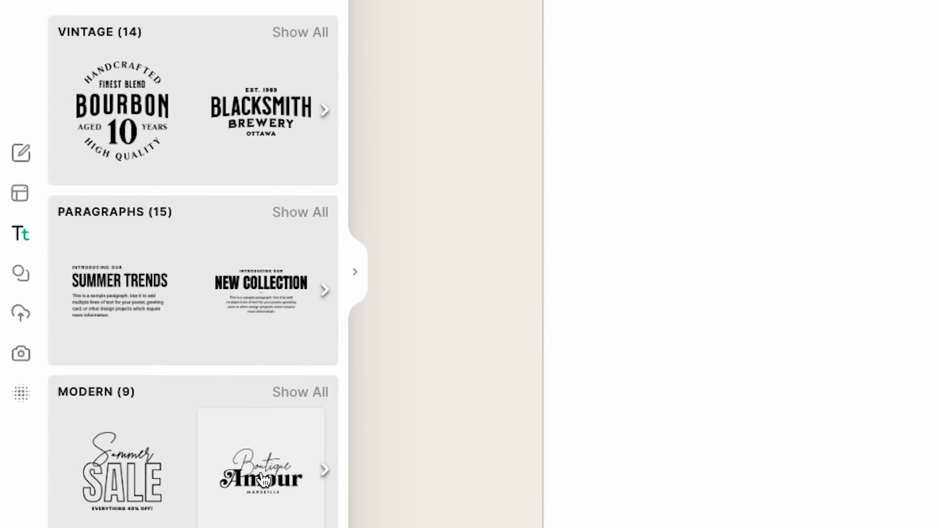
scroll(276, 449, down, 2)
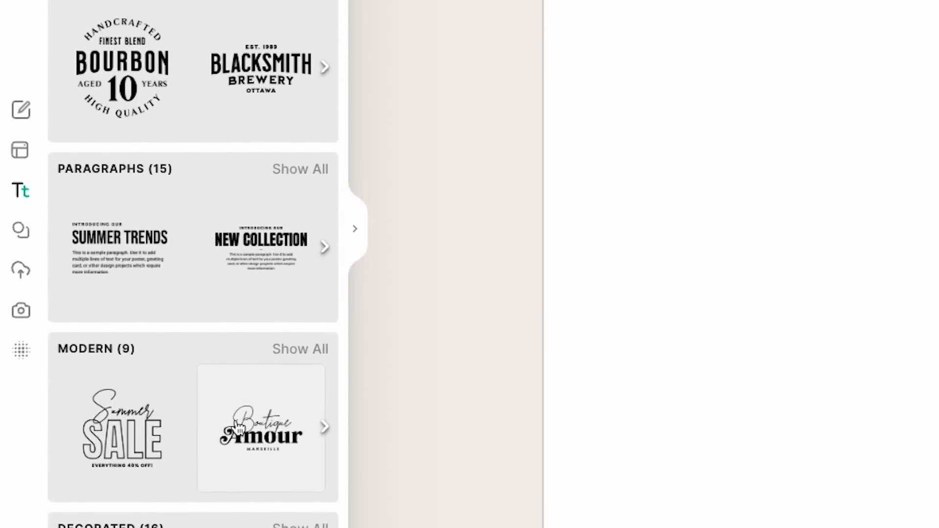
click(326, 413)
scroll(332, 404, down, 2)
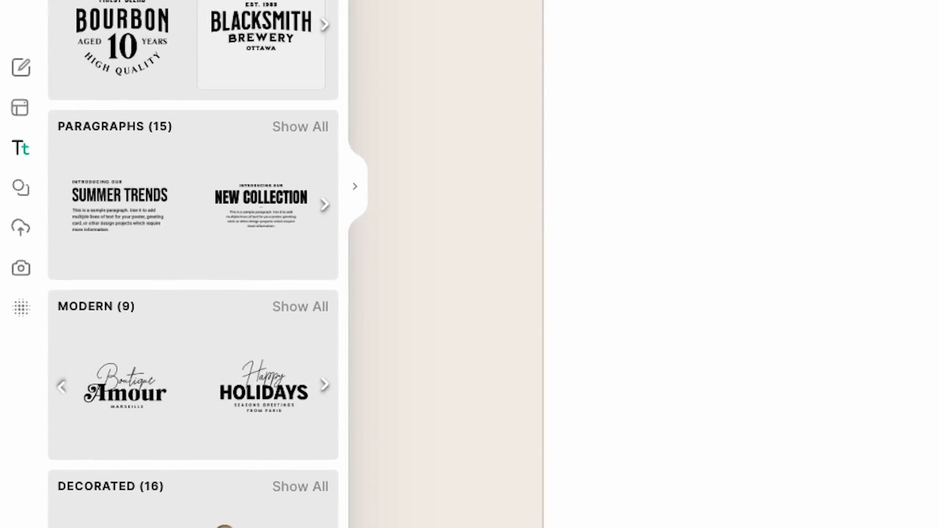
click(325, 19)
click(321, 1)
click(164, 208)
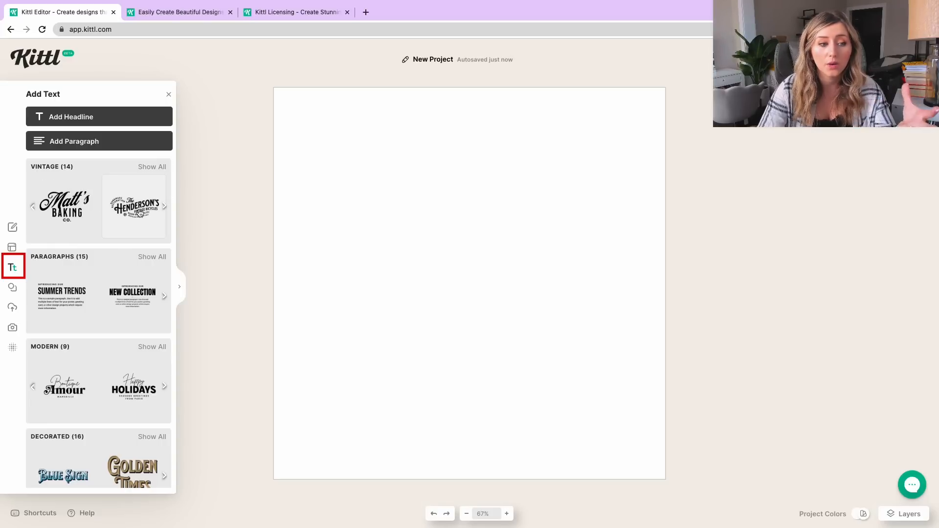
click(140, 213)
- Reposition the Henderson's lettering group near the middle of the artboard and reselect it
drag(537, 254, 700, 180)
drag(629, 261, 541, 272)
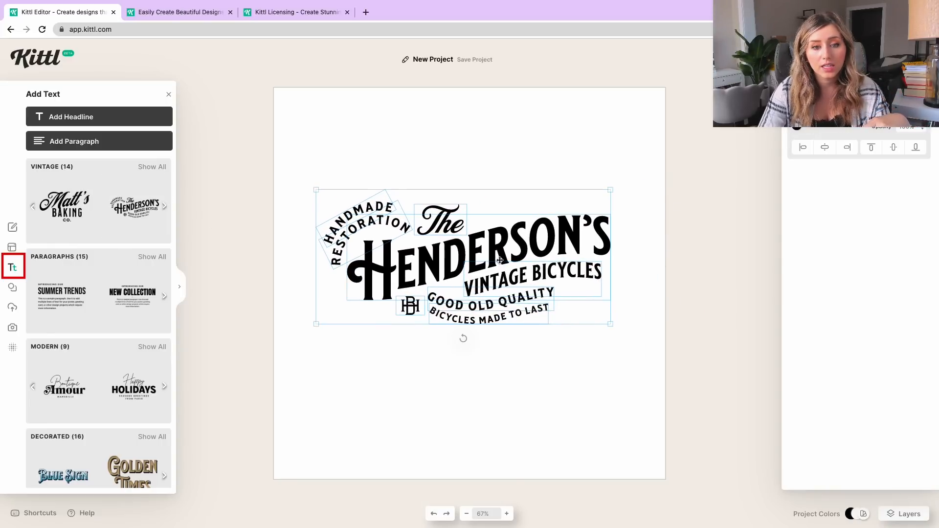
click(711, 265)
click(368, 202)
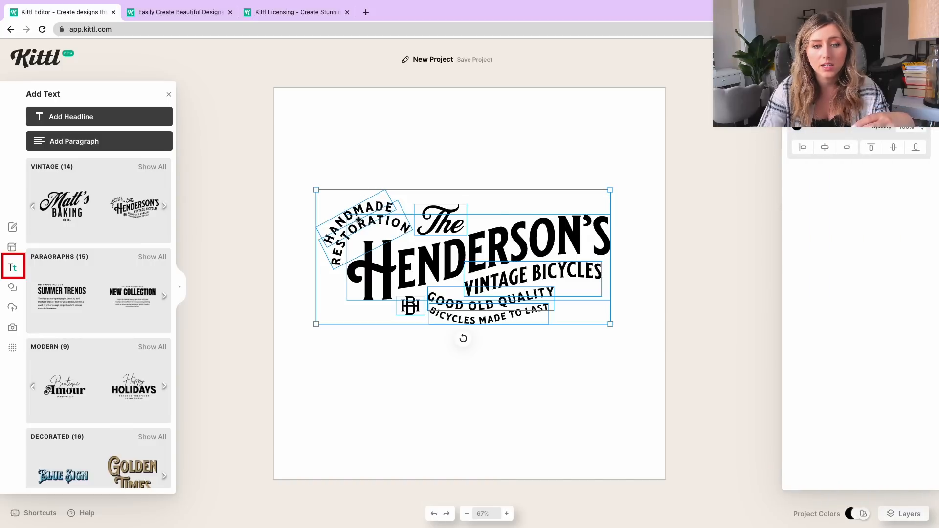
- Delete the curved HANDMADE text from the Henderson's lettering
click(336, 224)
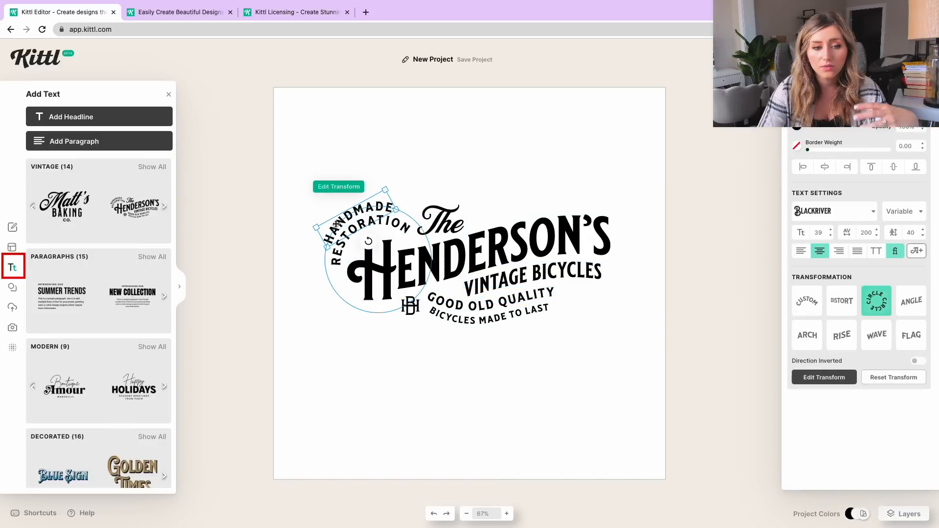
click(525, 248)
click(379, 203)
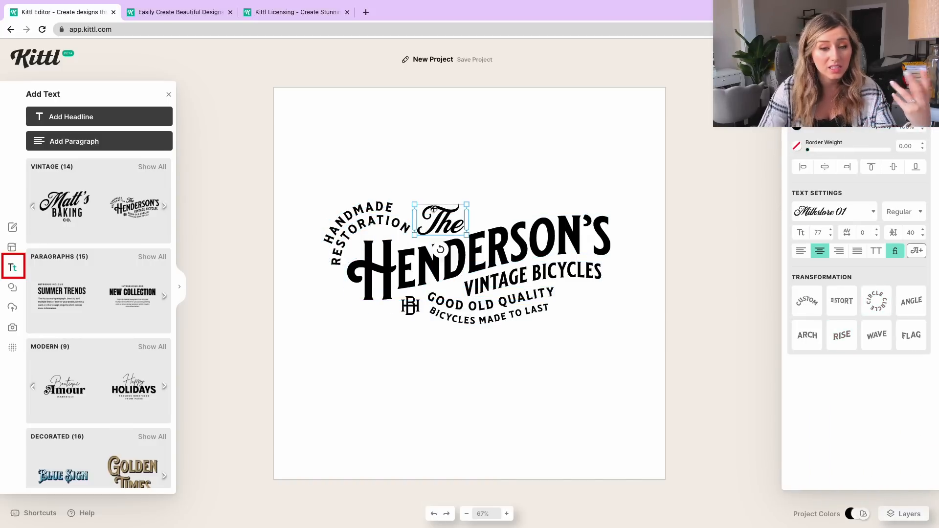
key(Delete)
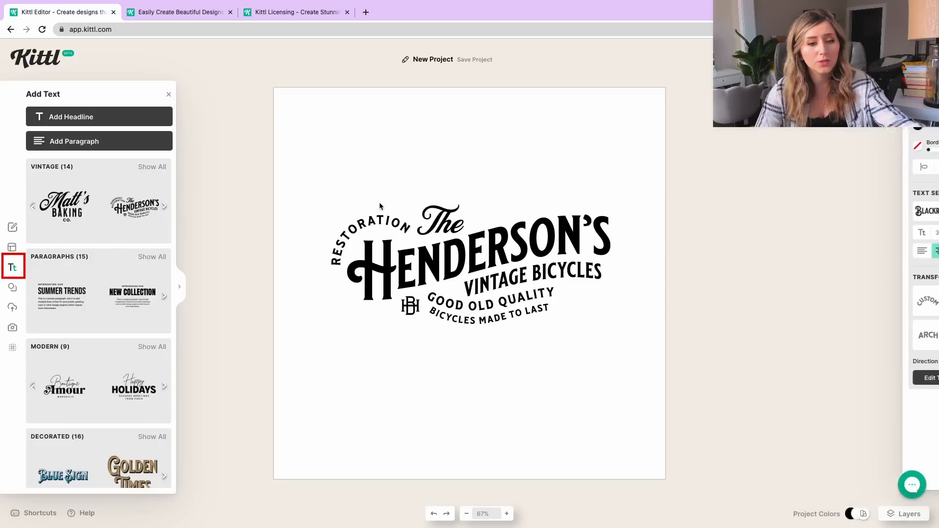
- Select all the remaining Henderson's Vintage Bicycles lettering and delete it, leaving the artboard blank
click(389, 218)
click(389, 218)
click(396, 222)
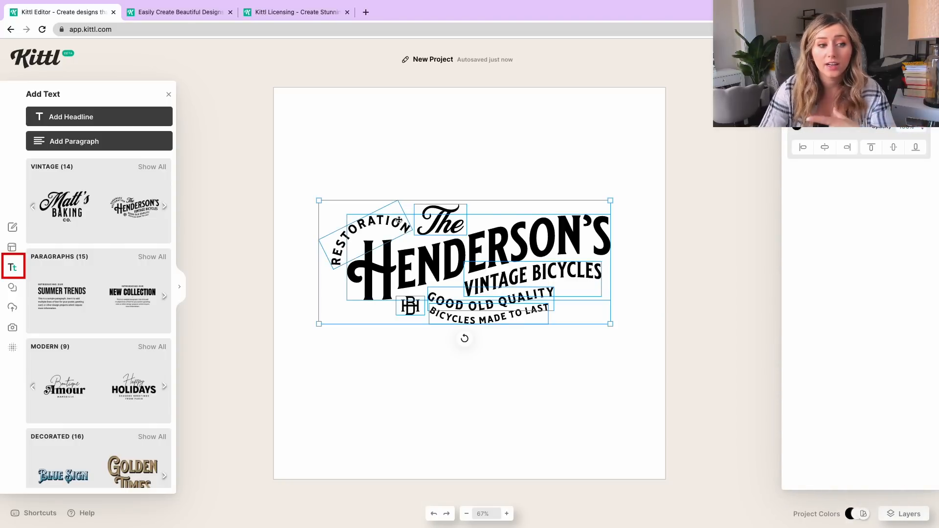
drag(704, 177, 283, 354)
key(Delete)
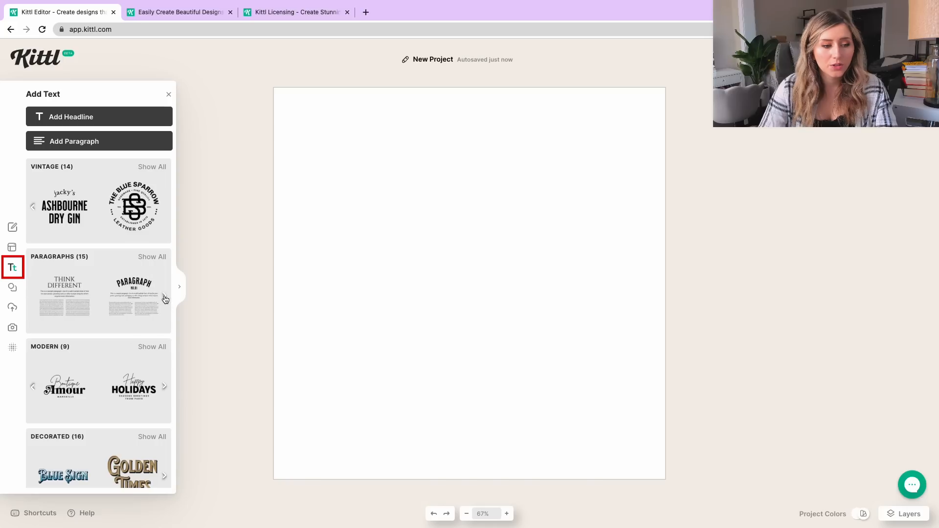
- Browse the paragraph text templates and insert the Natural Coffee layout into the project
click(164, 297)
click(165, 298)
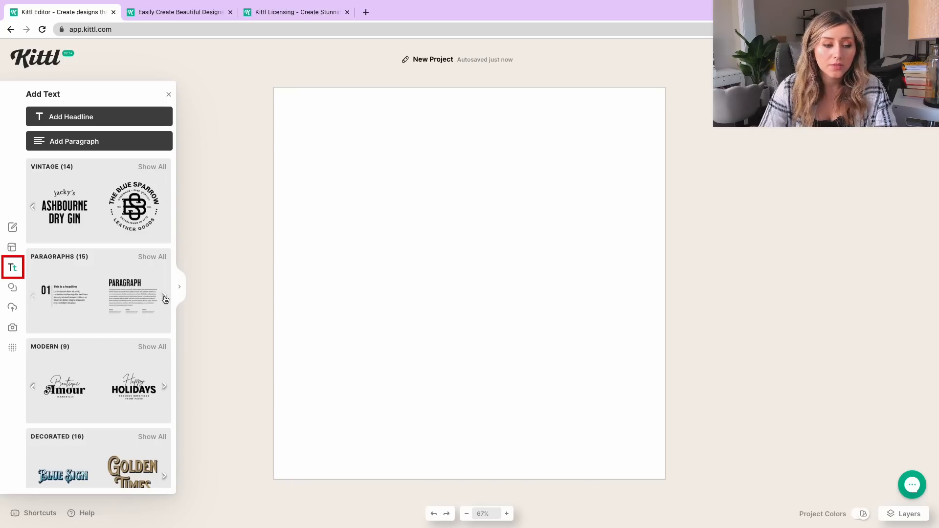
click(164, 298)
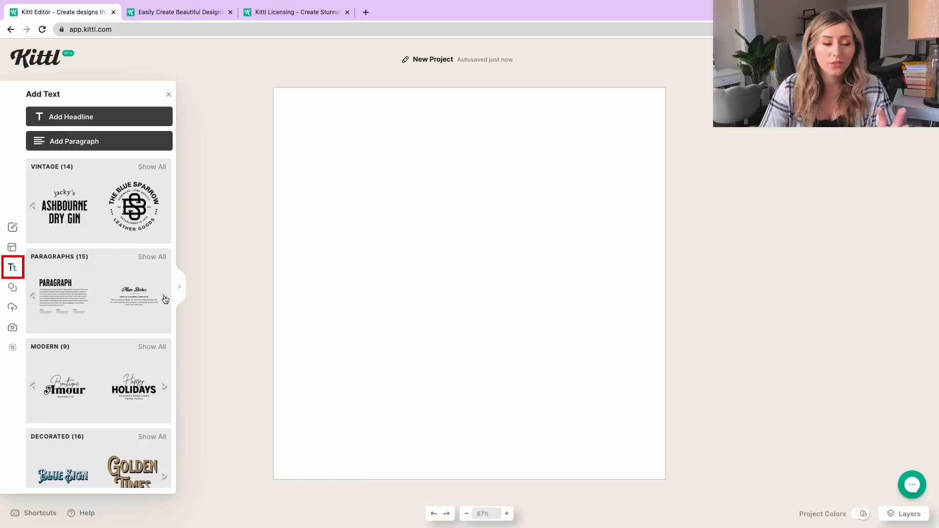
click(165, 299)
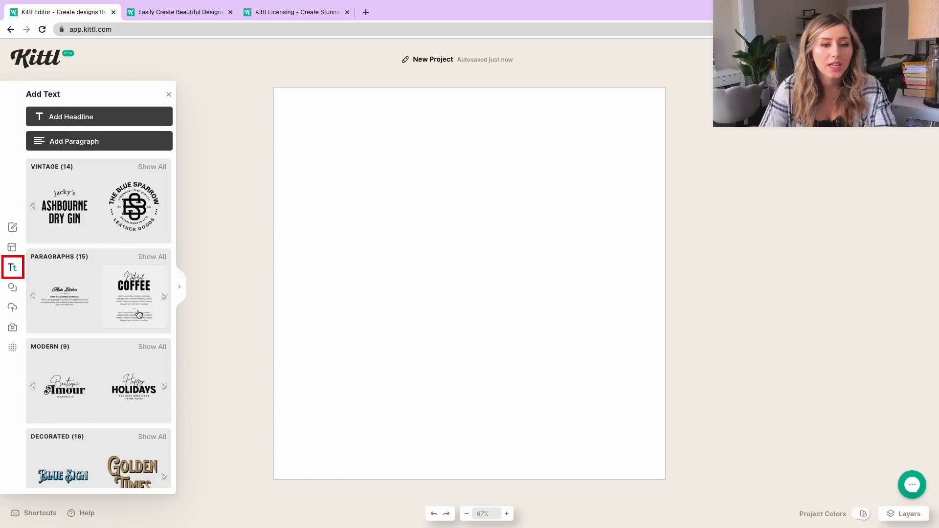
click(138, 312)
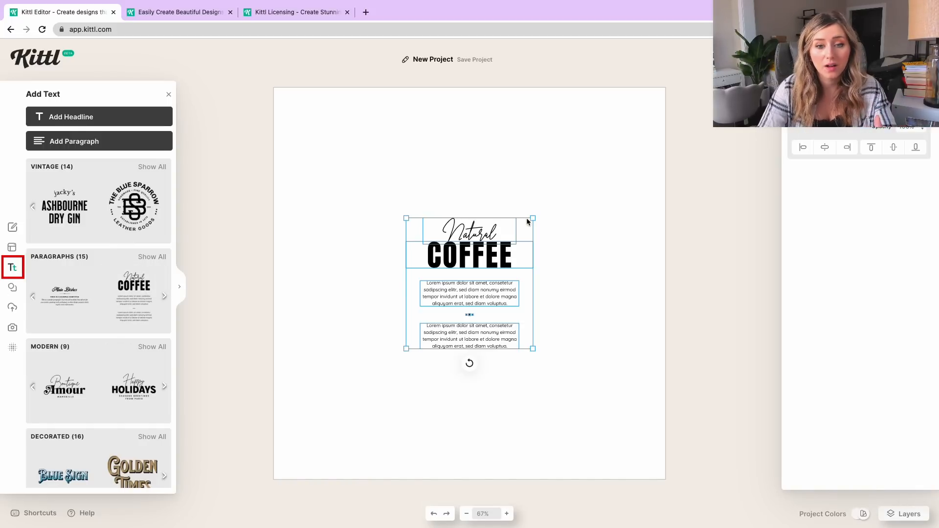
- Enlarge the Natural Coffee layout around the middle of the artboard and delete it
drag(533, 217, 635, 147)
drag(565, 192, 522, 216)
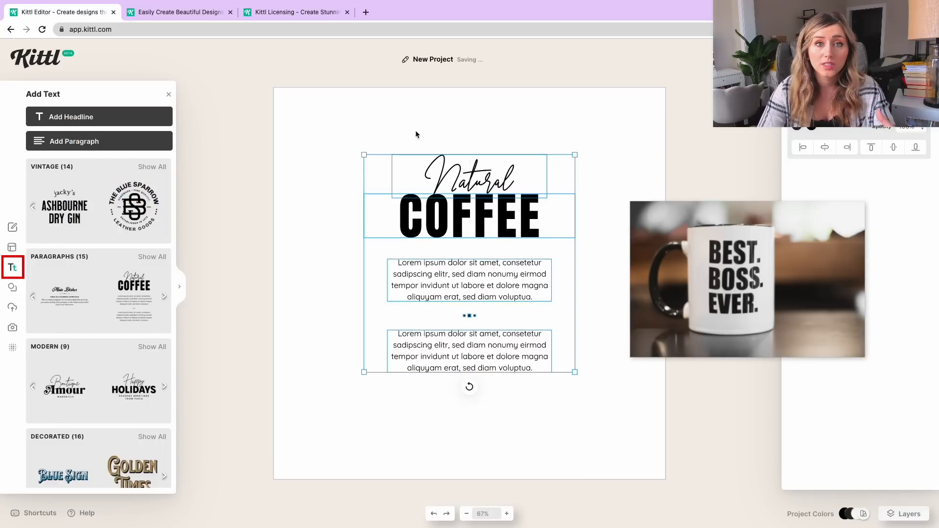
key(Delete)
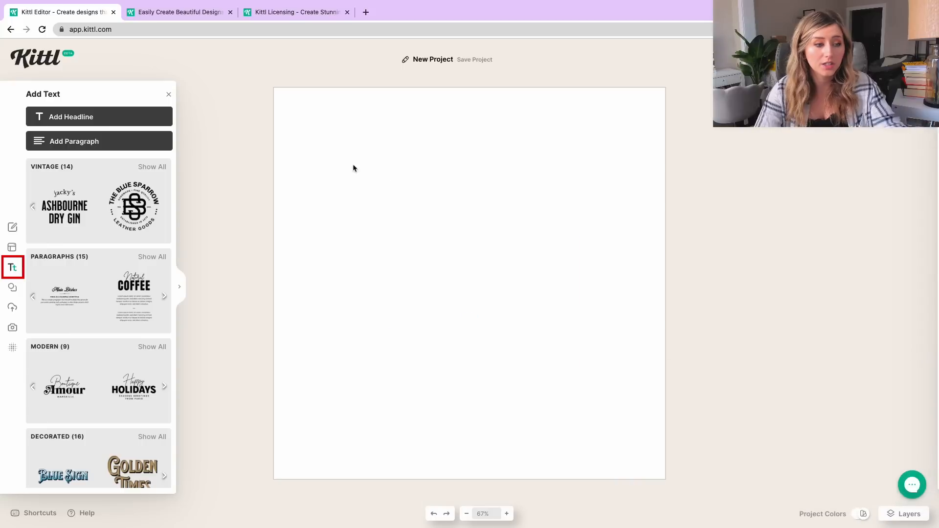
- Browse the shape elements, insert the tall curled bold flourish ornament and place it in the artboard's upper-left area
click(12, 288)
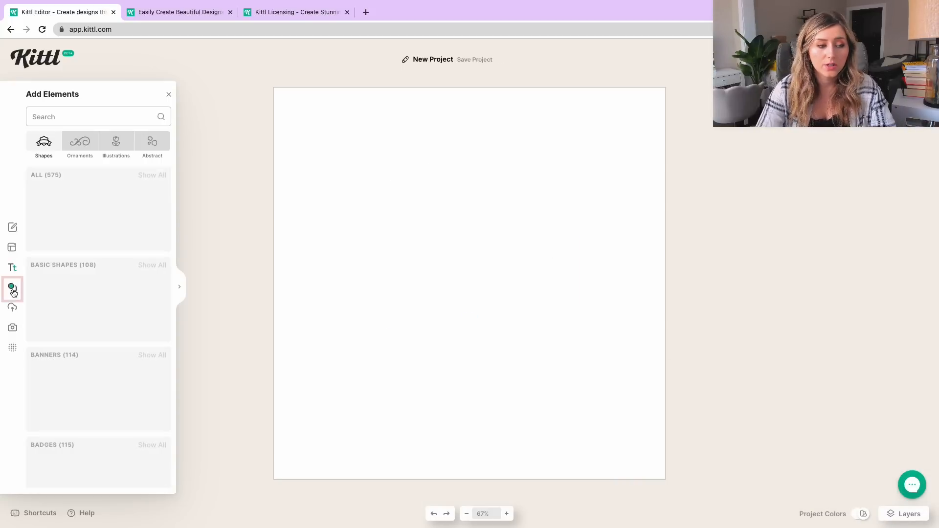
scroll(115, 294, down, 10)
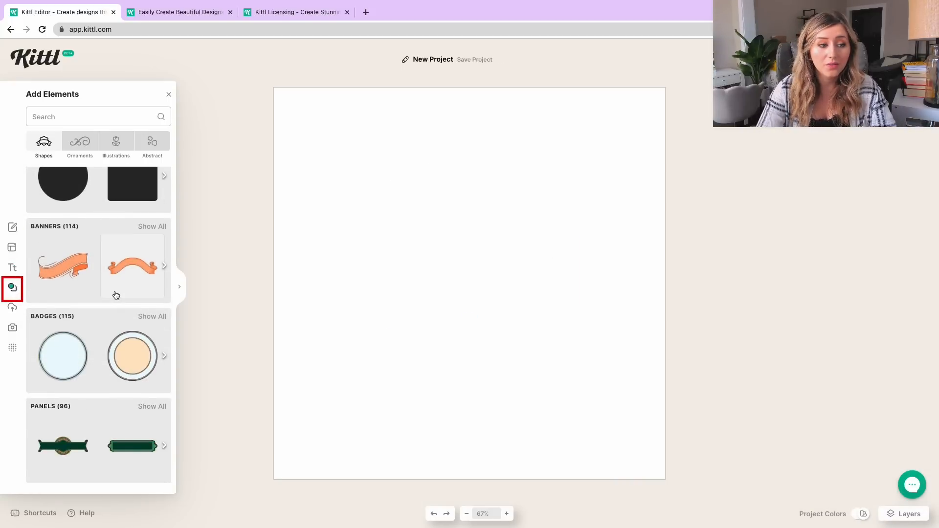
scroll(115, 293, up, 10)
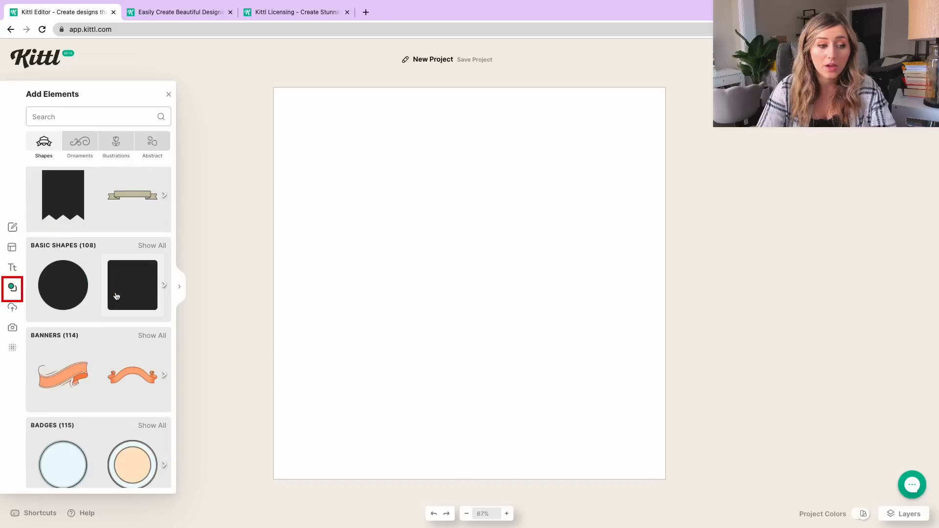
click(83, 146)
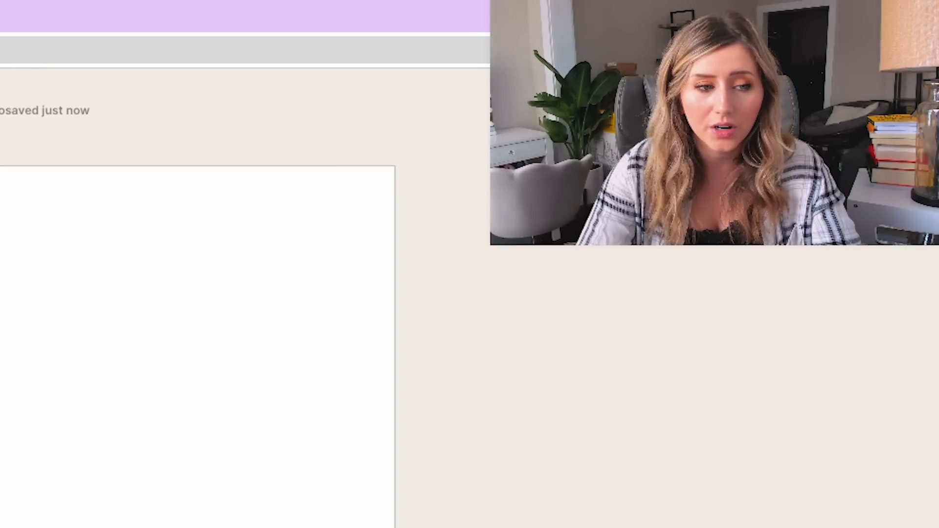
click(132, 304)
drag(456, 259, 355, 158)
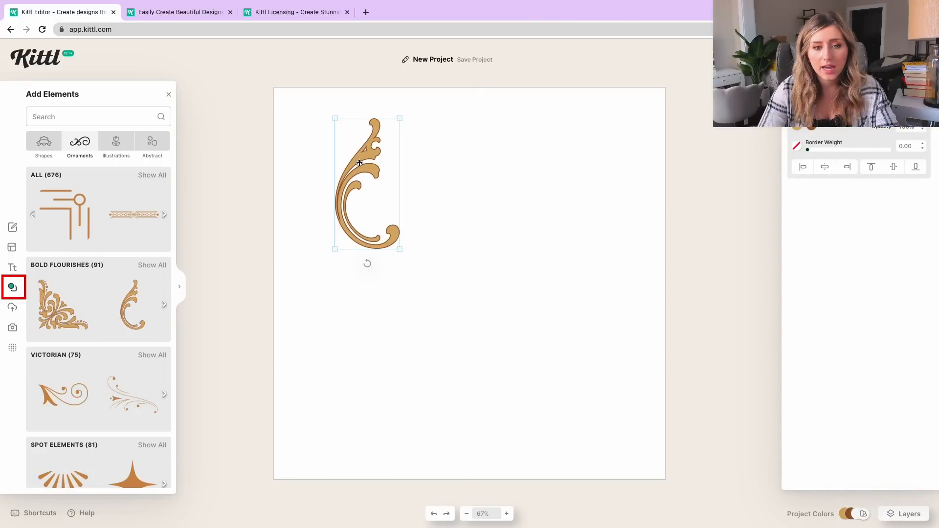
- Recolour the flourish's golden fill to black (000000) and its brown outline colour to grey
click(795, 129)
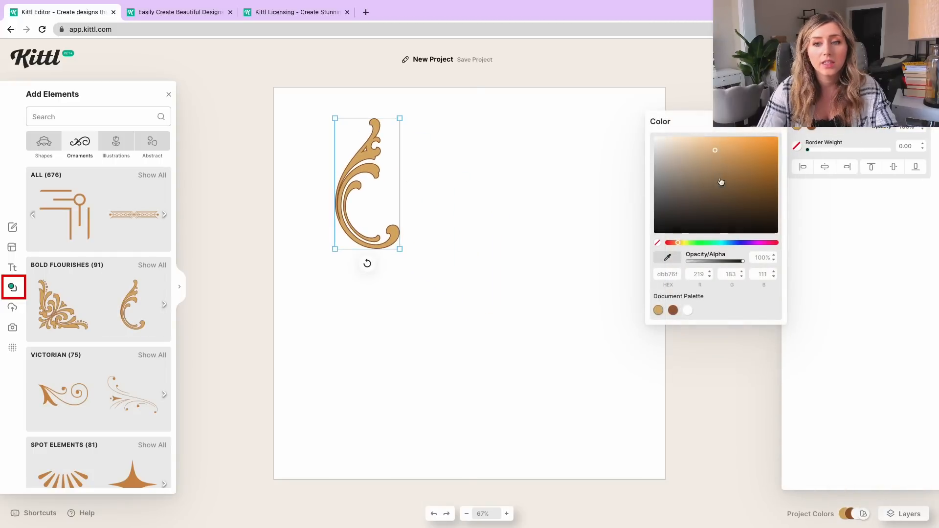
drag(663, 160, 653, 131)
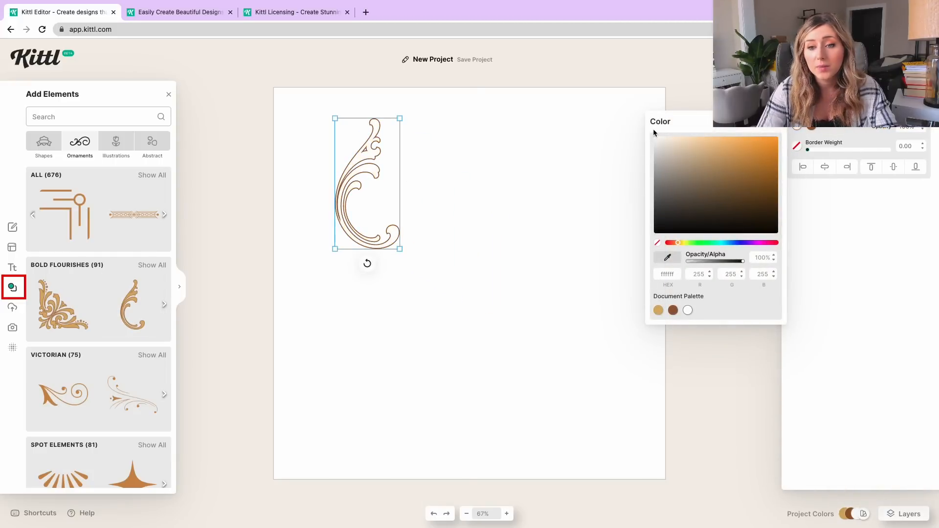
drag(654, 131, 702, 238)
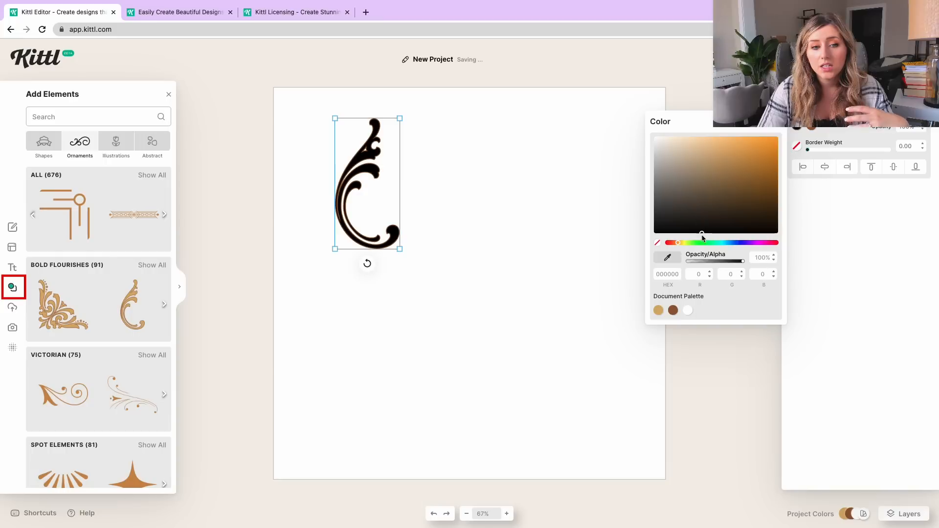
click(815, 129)
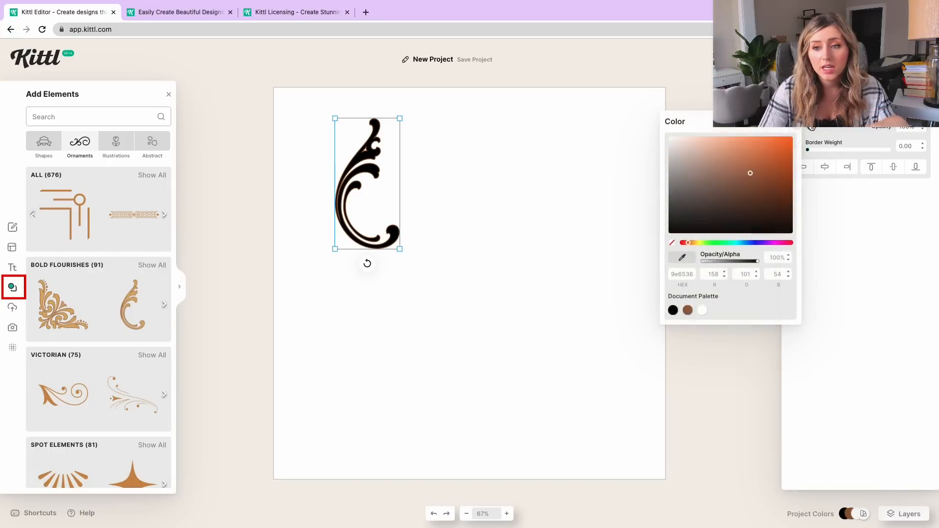
drag(746, 174, 688, 170)
click(932, 205)
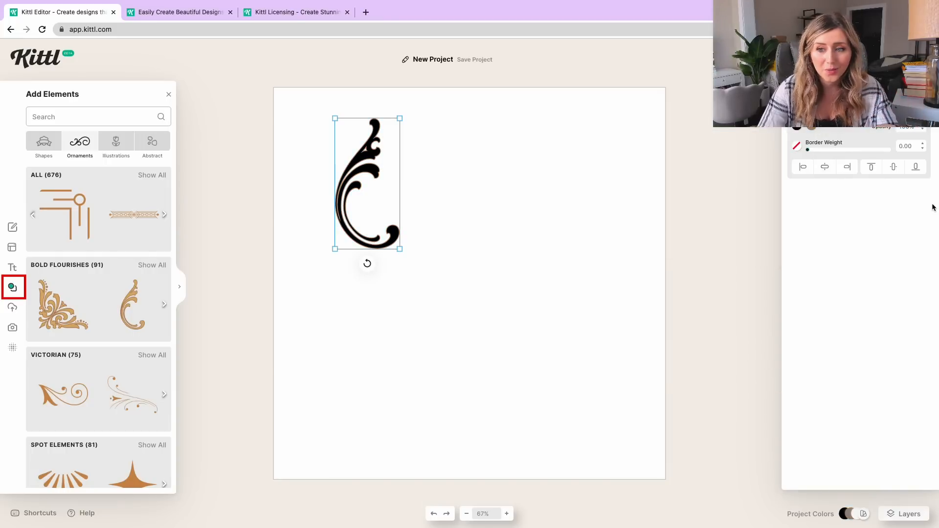
- Give the flourish a near-black 0c0505 border with a weight of 9 and delete the ornament
click(908, 127)
key(Tab)
click(795, 148)
click(734, 172)
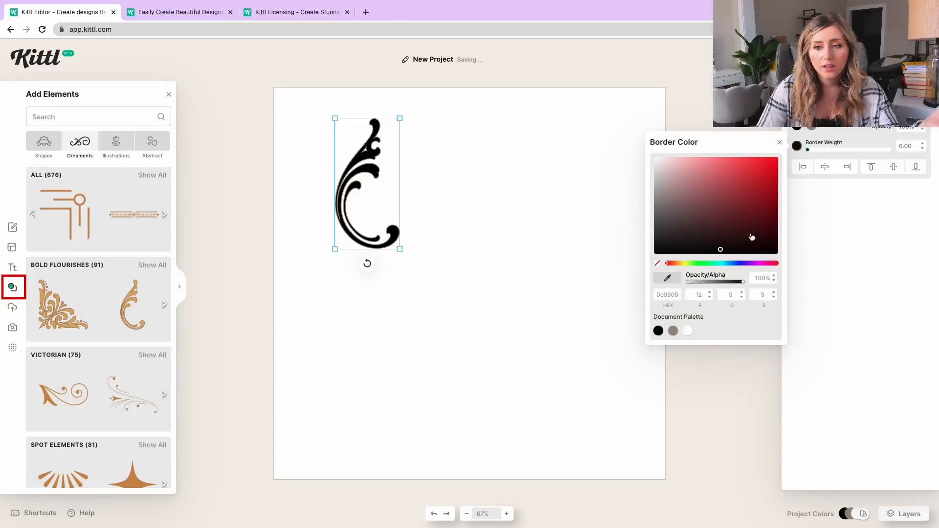
click(845, 219)
double_click(905, 146)
text(9)
key(Return)
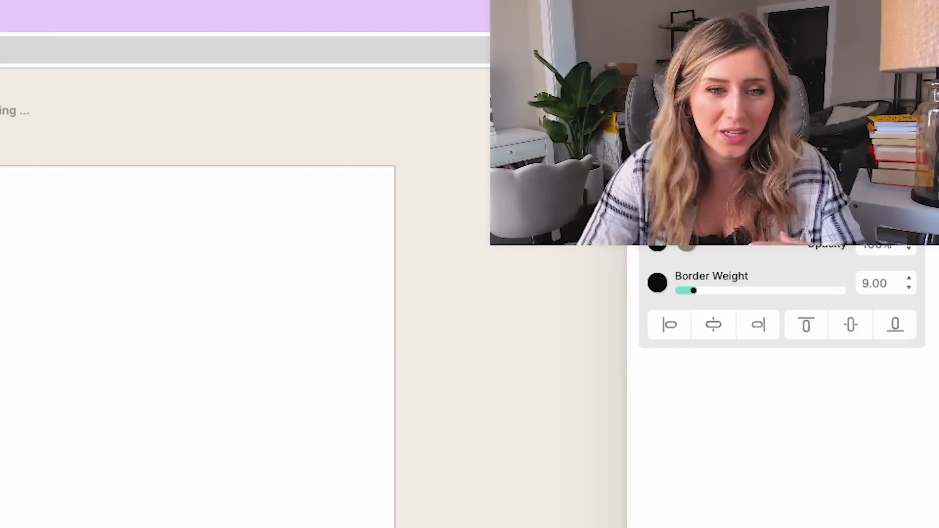
key(Delete)
- Look through the uploads, photos and textures libraries and apply the first grunge texture to the artboard
click(15, 310)
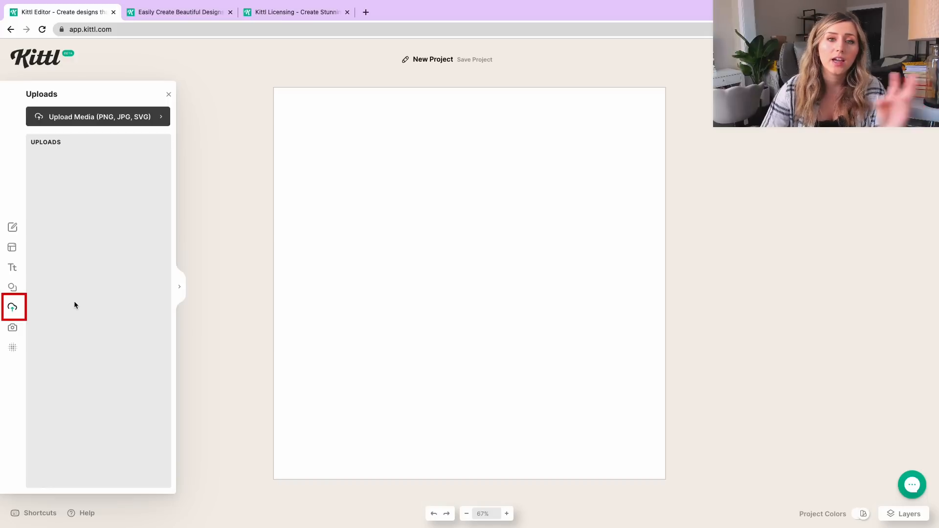
click(12, 328)
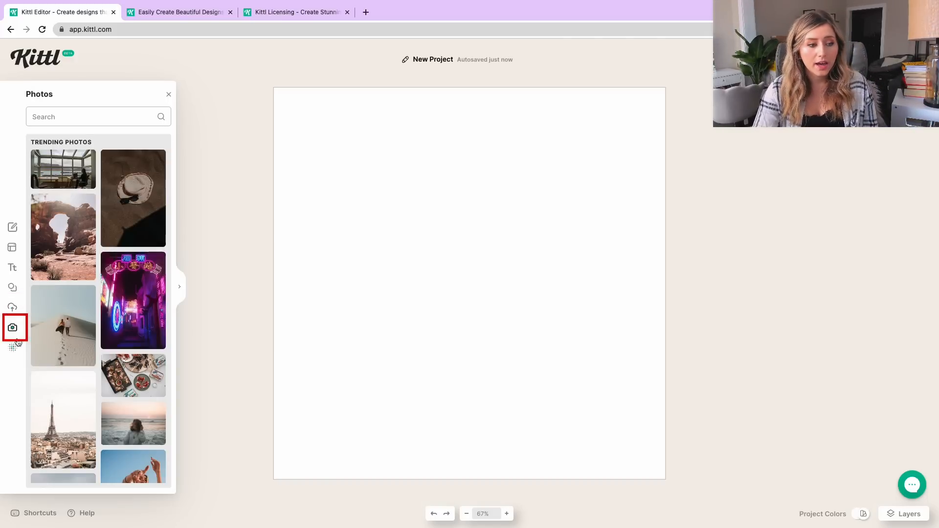
click(15, 349)
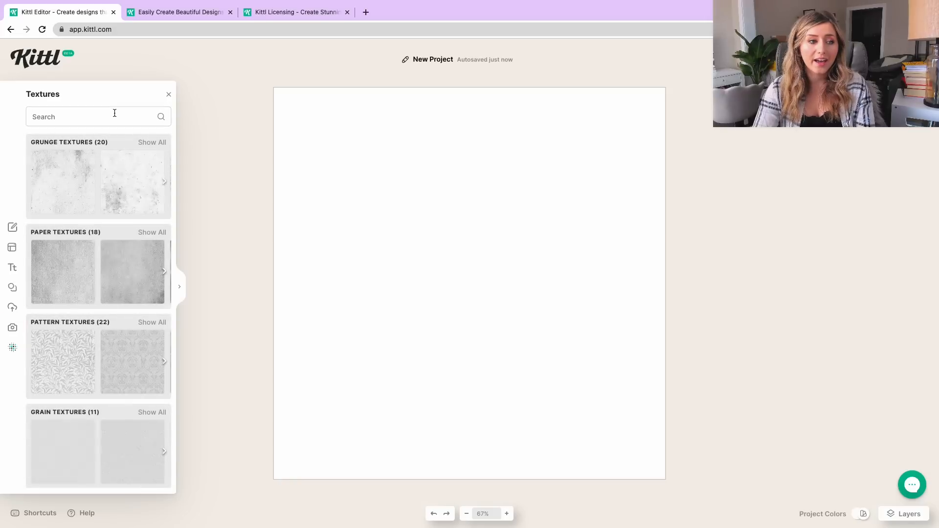
click(65, 195)
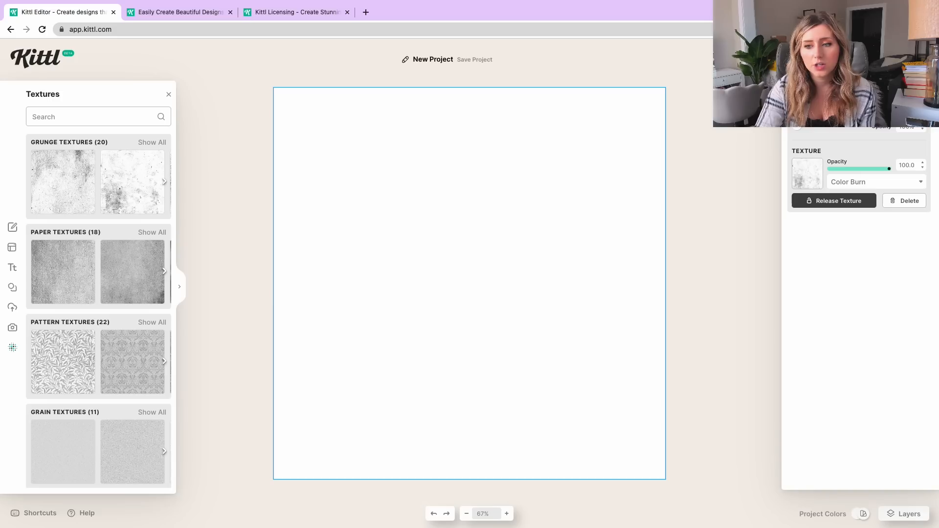
click(873, 393)
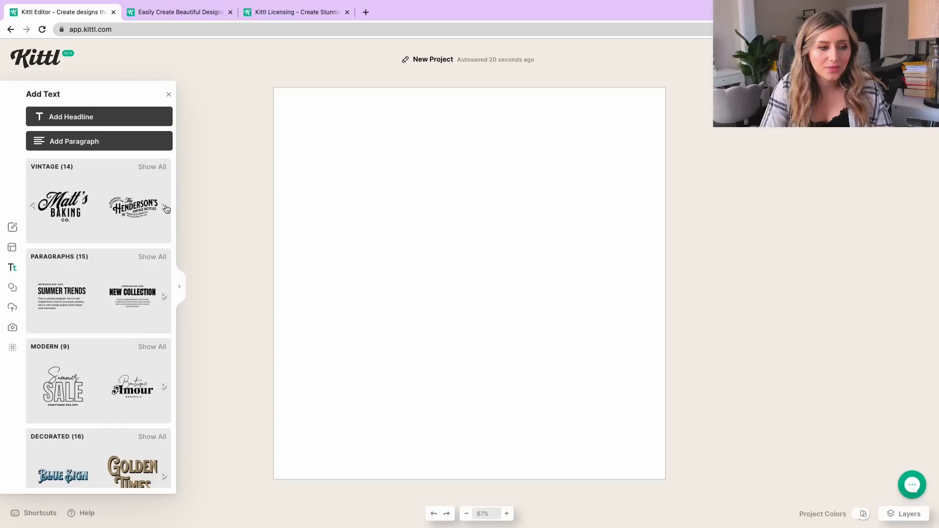
- Browse the vintage text templates, insert the Blacksmith Brewery Ottawa layout and enlarge it across the artboard's upper half
click(166, 209)
click(165, 208)
click(166, 208)
click(165, 208)
click(165, 209)
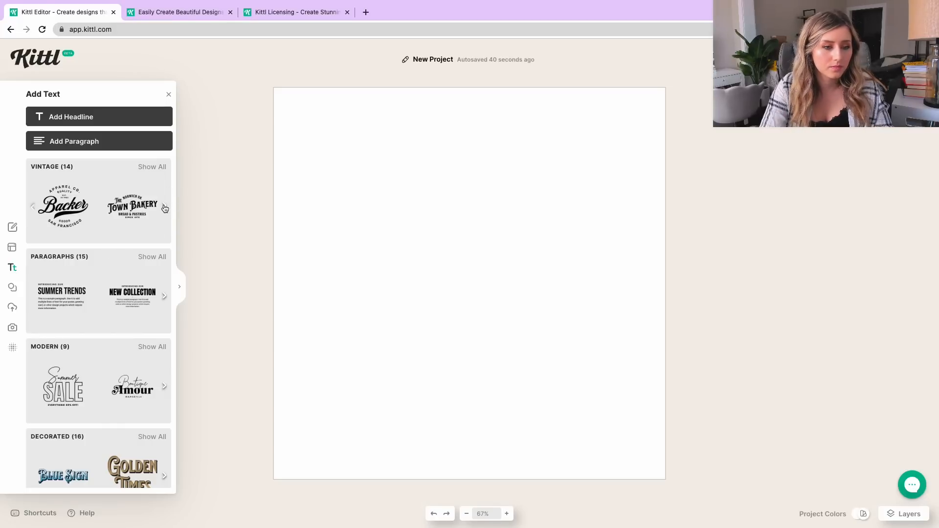
click(31, 209)
click(31, 210)
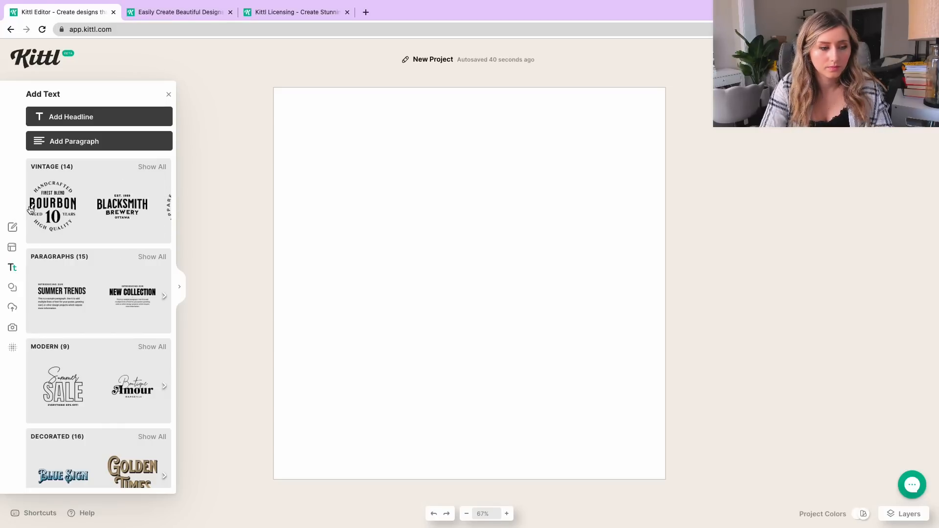
click(131, 212)
drag(536, 252, 694, 174)
drag(605, 234, 525, 185)
- Replace the word BLACKSMITH with SPPOKY and the word OTTAWA with SALEM in the lettering
double_click(570, 180)
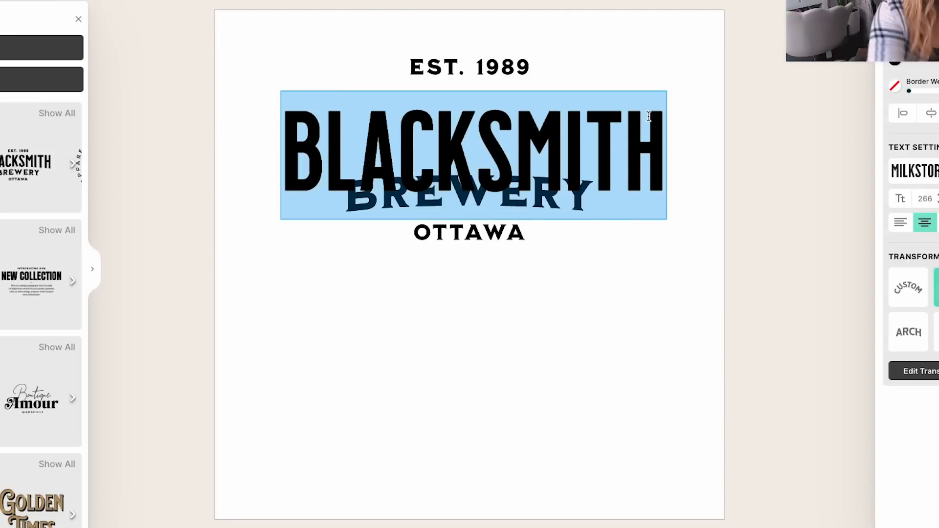
text(SPPOKY)
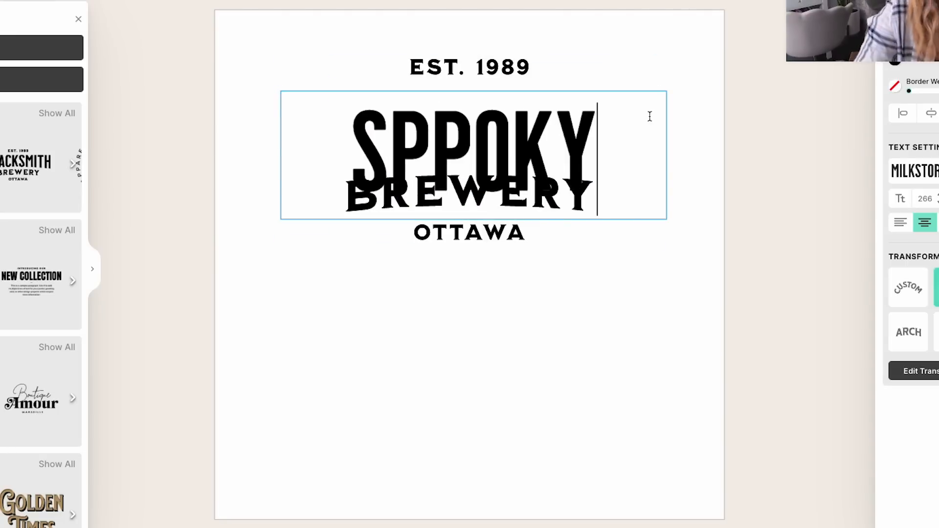
double_click(469, 233)
text(SALEM)
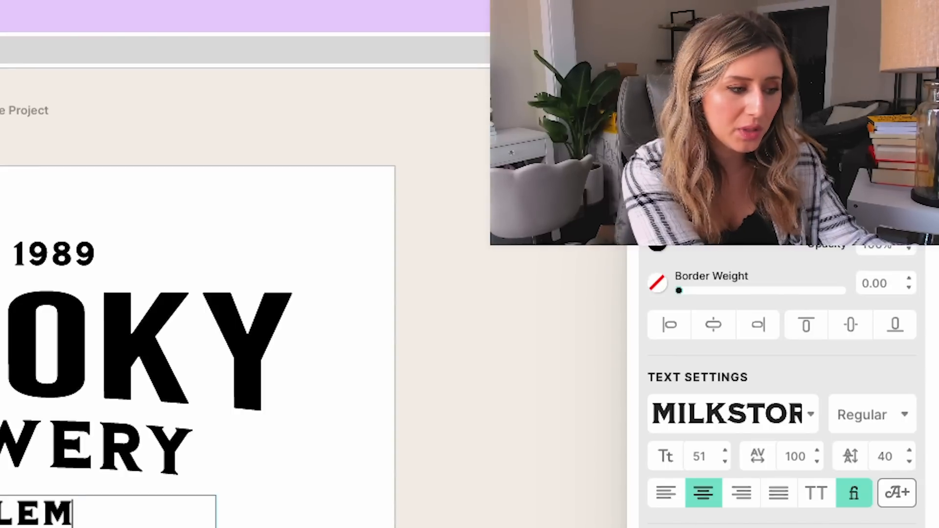
- Correct the misspelled main word above BREWERY to SPOOKY on a single line
double_click(437, 179)
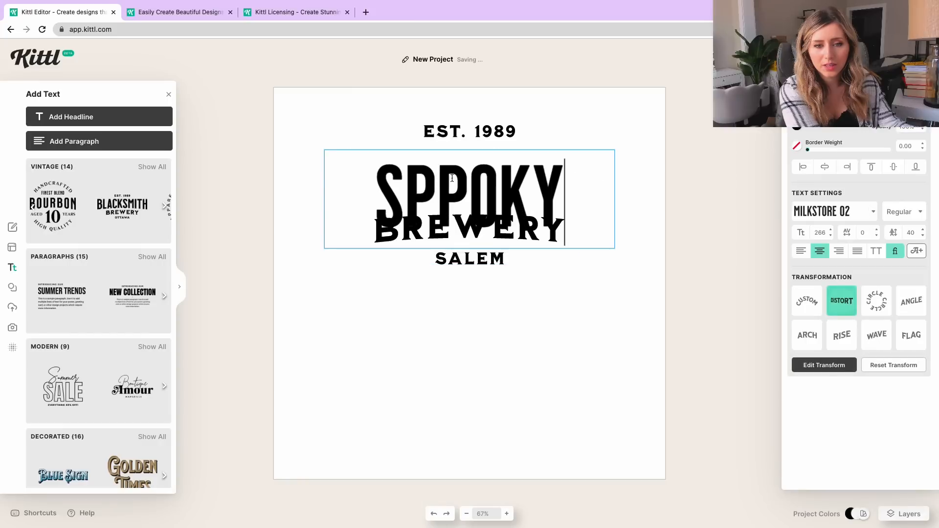
key(BackSpace)
text(O)
key(Return)
key(BackSpace)
click(473, 292)
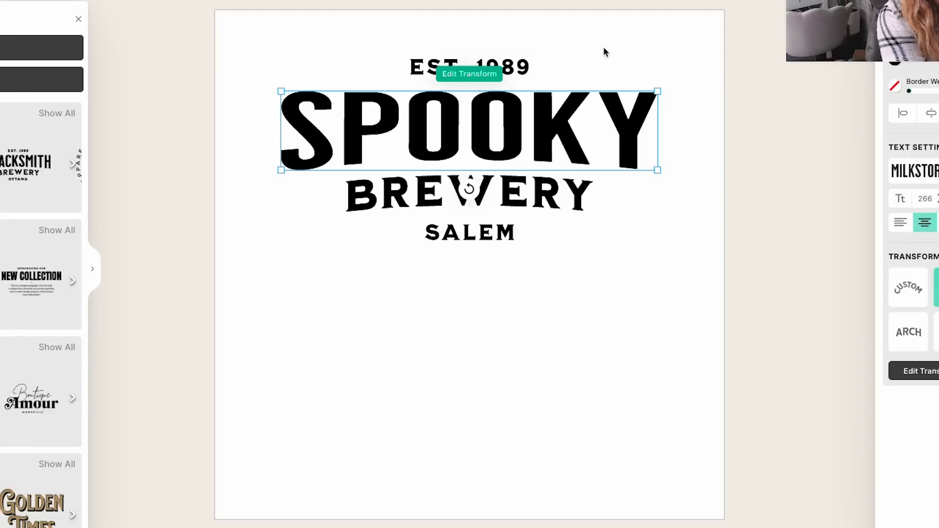
- Change the top line of the lettering to EST. 2022
click(609, 239)
click(468, 233)
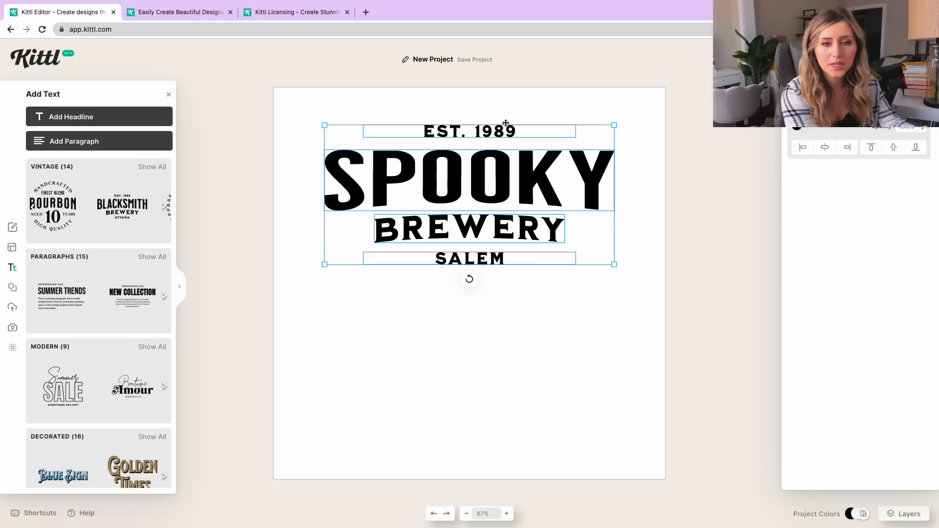
click(505, 132)
click(520, 134)
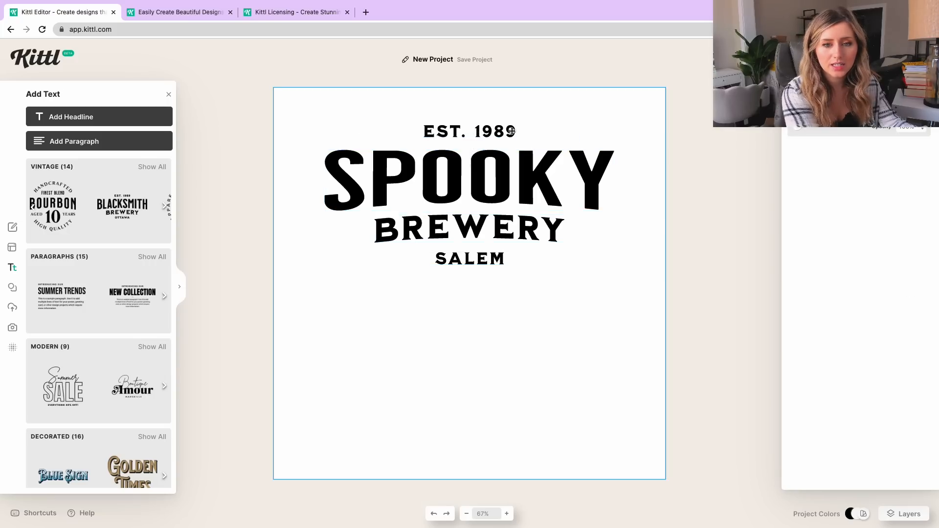
double_click(508, 132)
key(BackSpace)
text(2022)
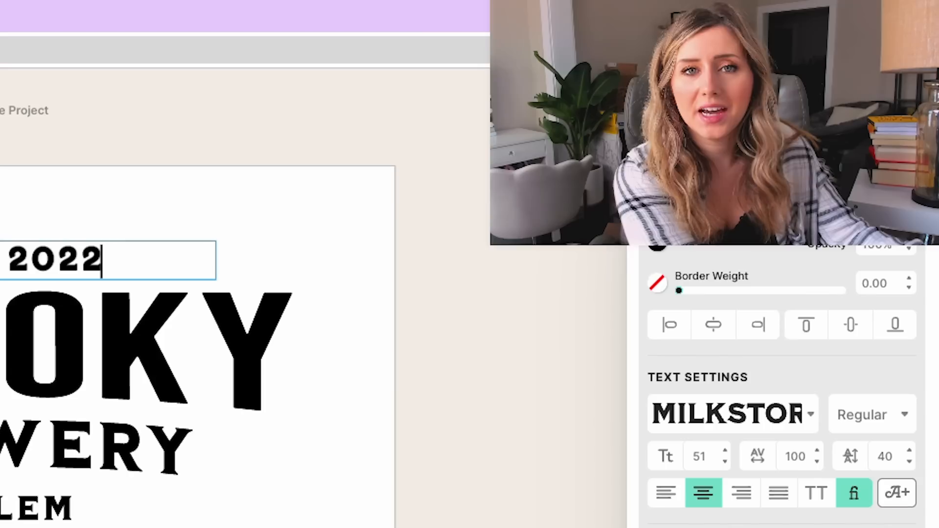
key(Escape)
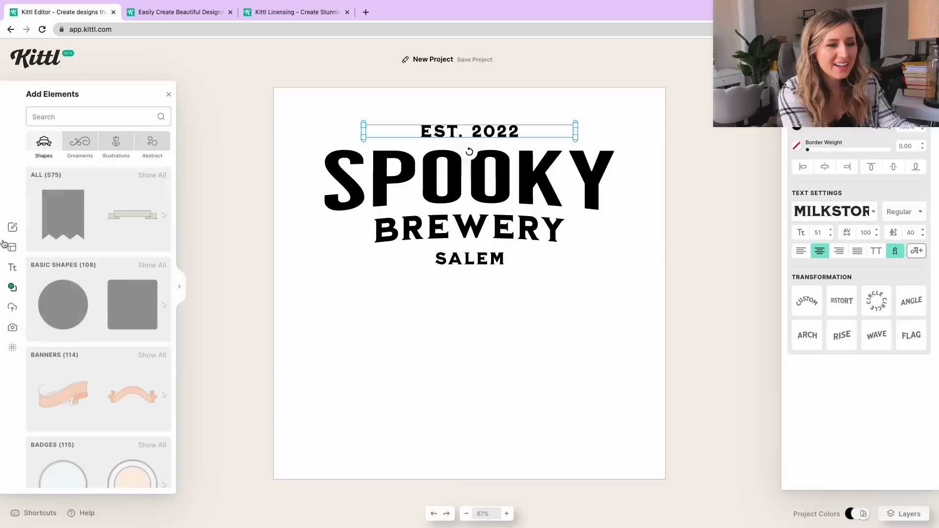
- Search the elements for witch, insert the purple witch hat and place it over the start of BREWERY
text(witch)
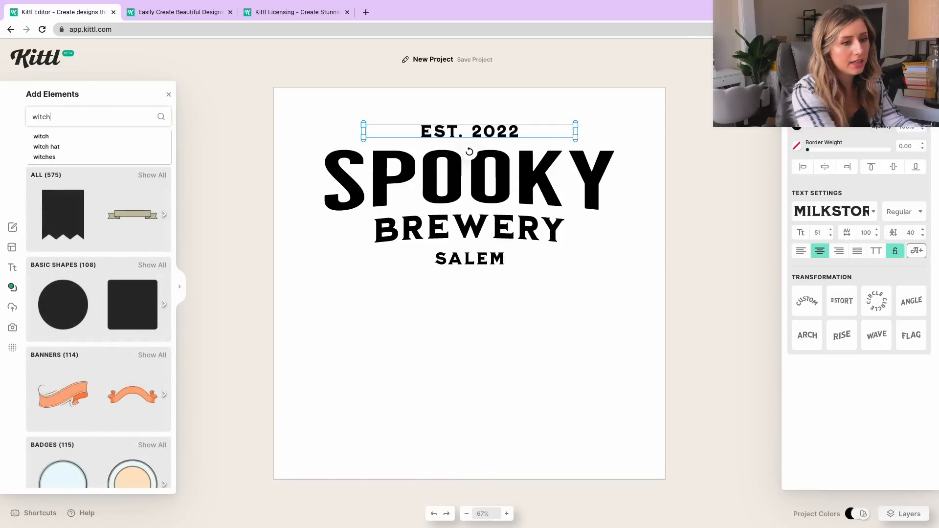
key(Return)
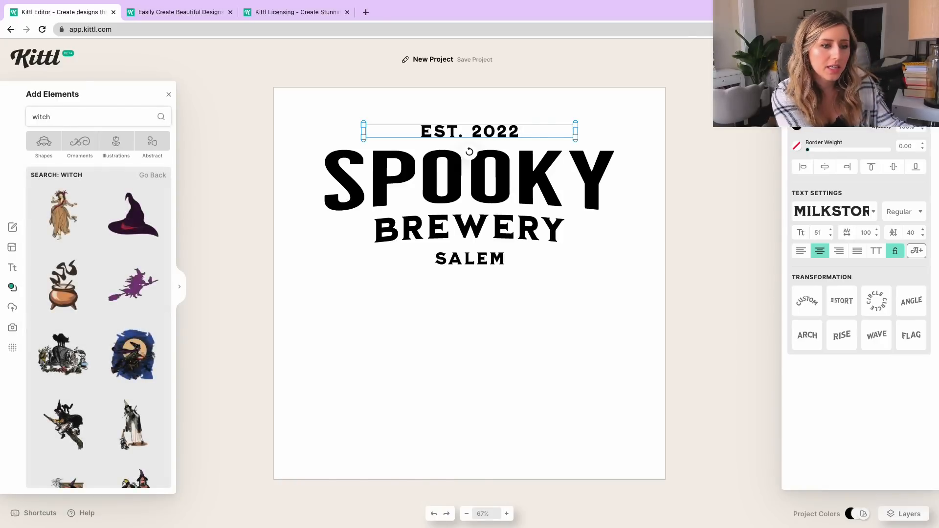
scroll(69, 386, down, 2)
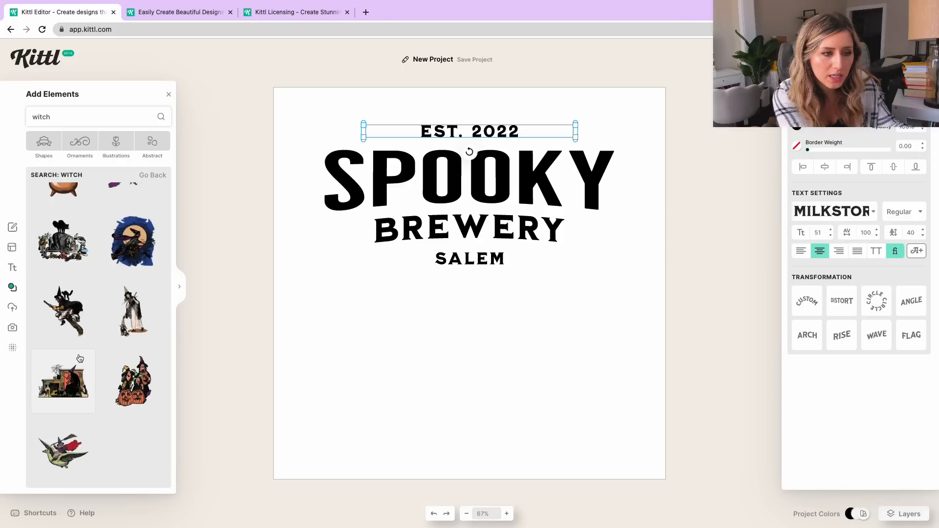
scroll(79, 359, up, 2)
click(132, 214)
drag(489, 289, 397, 273)
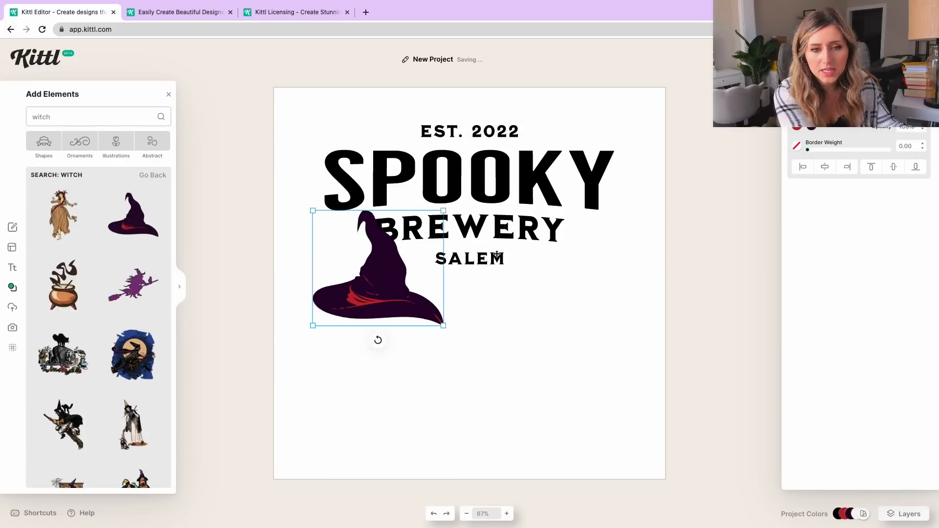
- Ungroup the lettering and move SALEM and BREWERY down below the witch hat
drag(522, 233, 522, 239)
right_click(508, 227)
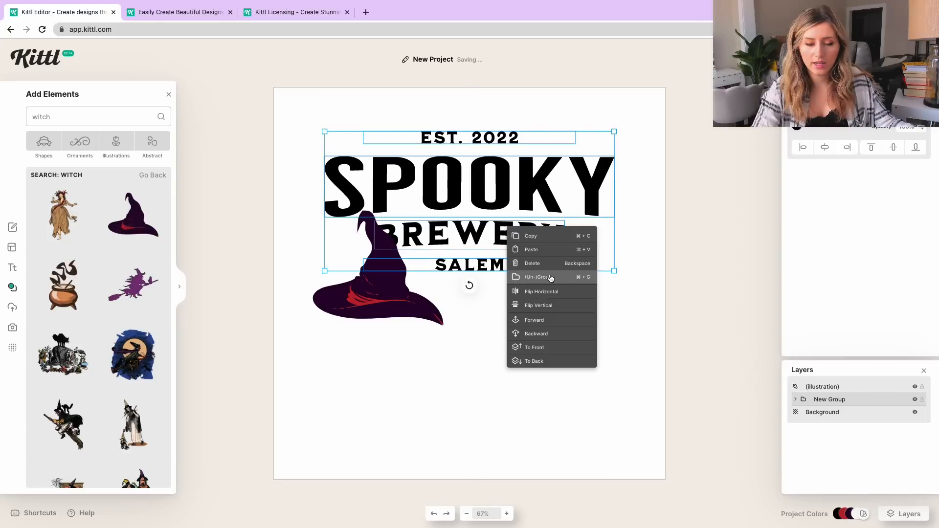
click(538, 277)
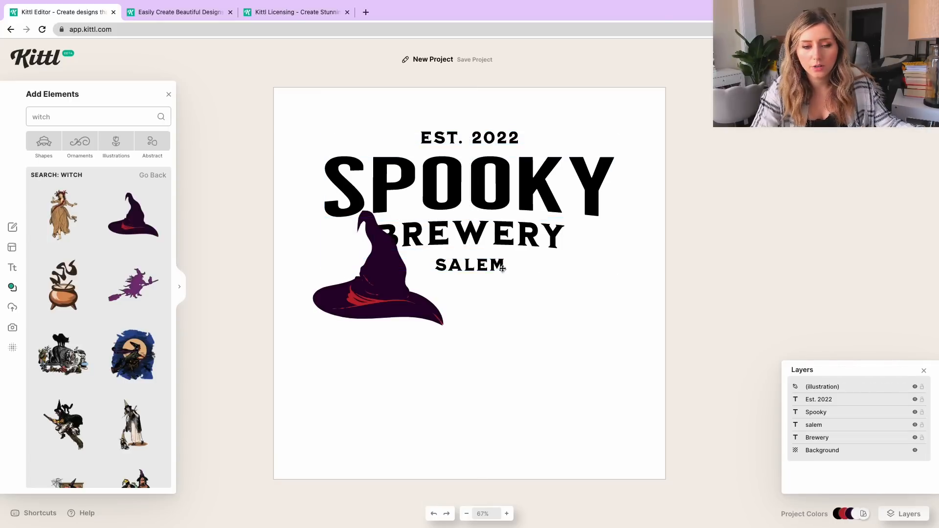
drag(391, 282, 488, 351)
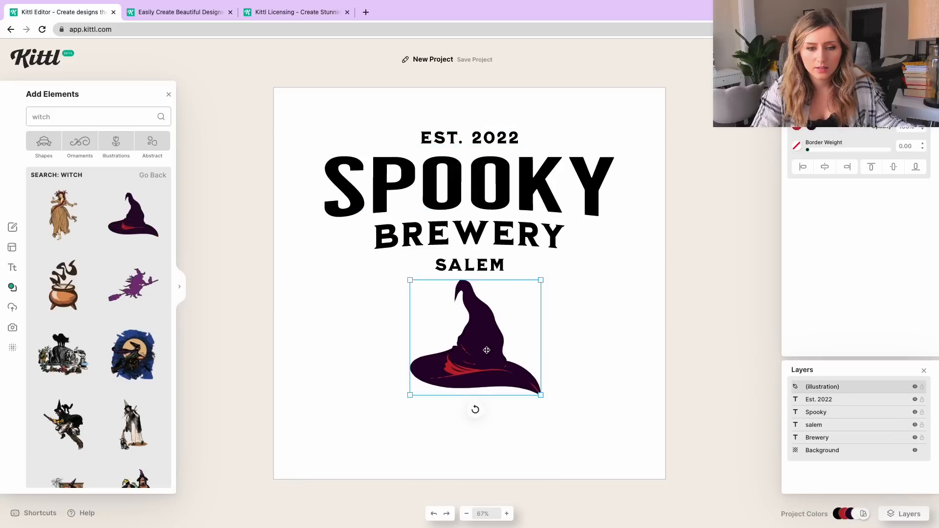
drag(480, 265, 474, 399)
drag(481, 356, 476, 324)
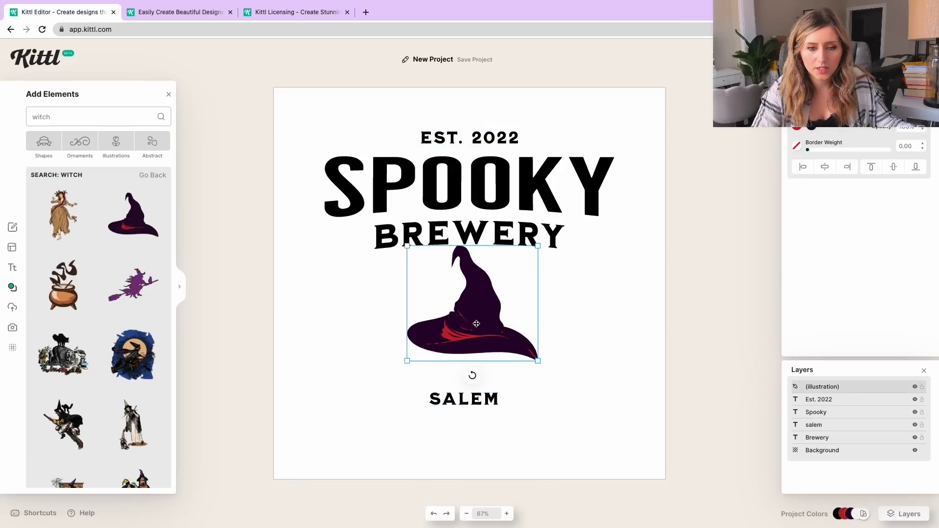
drag(477, 231, 466, 376)
- Raise SPOOKY closer to EST. 2022, then enlarge the witch hat and center it between SPOOKY and BREWERY
drag(472, 322, 469, 297)
drag(534, 221, 615, 197)
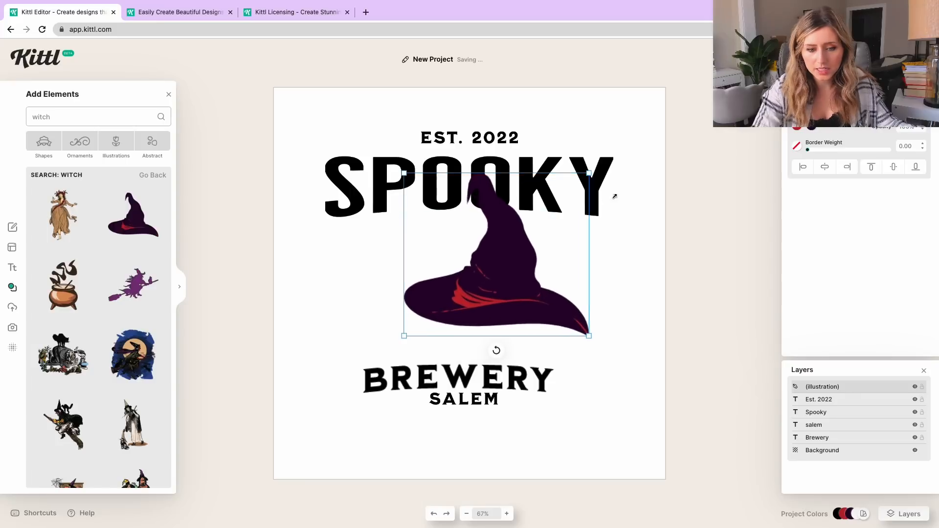
drag(525, 258, 488, 277)
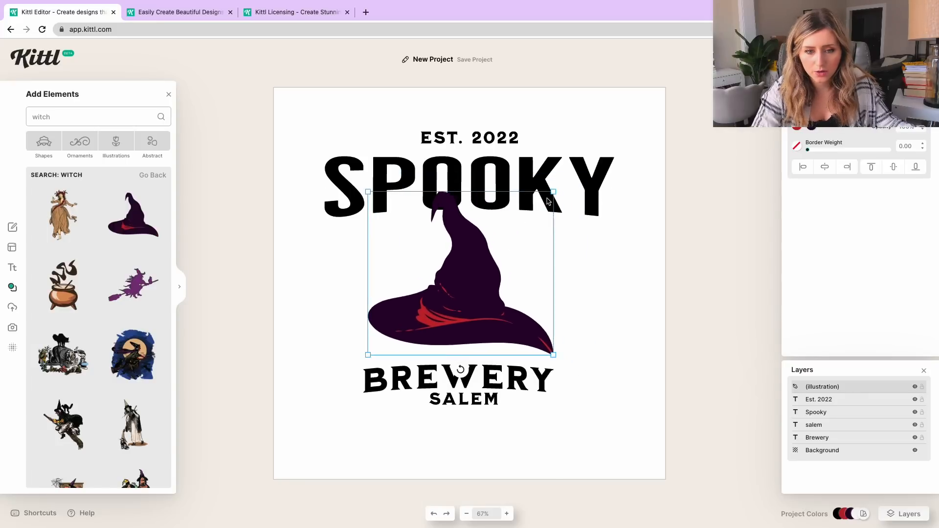
drag(554, 191, 554, 181)
drag(415, 303, 455, 294)
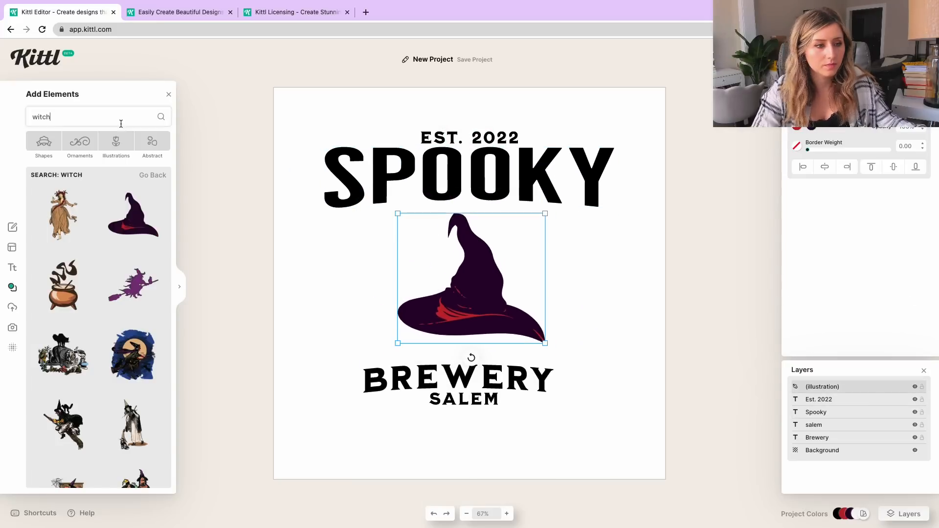
- Search the elements for brew, insert the barrel lying on a stand and enlarge it between SPOOKY and BREWERY
double_click(122, 119)
text(brew)
key(Return)
scroll(98, 279, down, 10)
scroll(98, 282, up, 10)
click(133, 355)
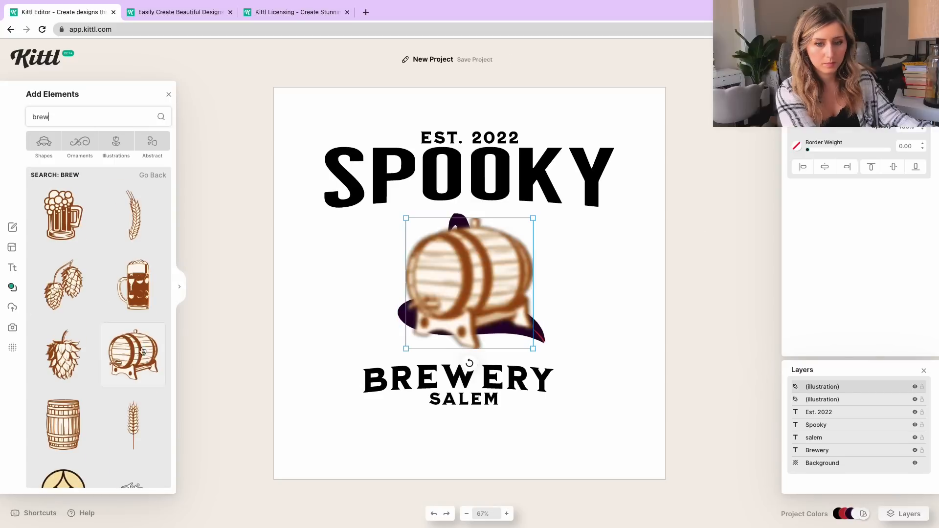
drag(535, 214, 575, 199)
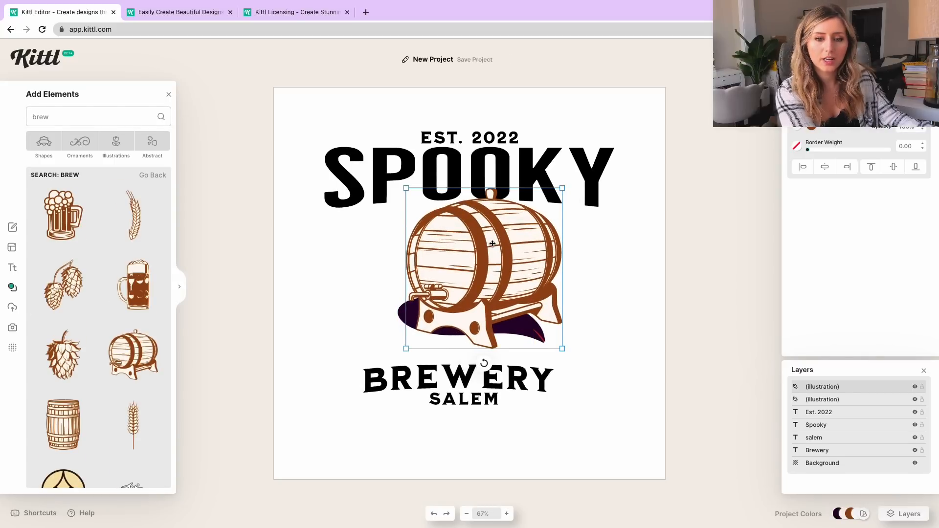
drag(492, 243, 486, 245)
- Pull the witch hat out from behind the barrel, shrink it and place it against the barrel's right end
click(541, 195)
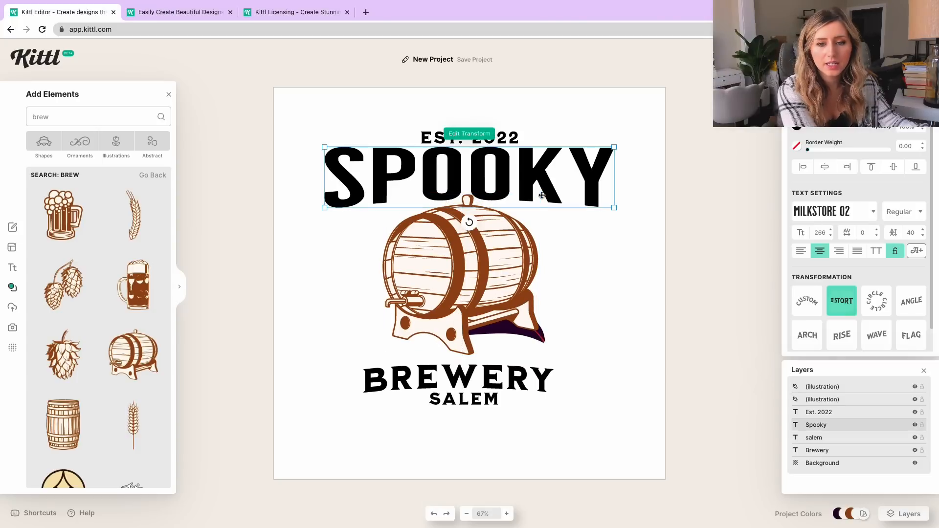
drag(511, 331, 609, 328)
drag(644, 210, 601, 247)
drag(563, 295, 580, 256)
drag(459, 282, 461, 288)
- Recolor the barrel's brown linework black and remove its light fill color
click(811, 126)
drag(709, 203, 668, 236)
click(512, 282)
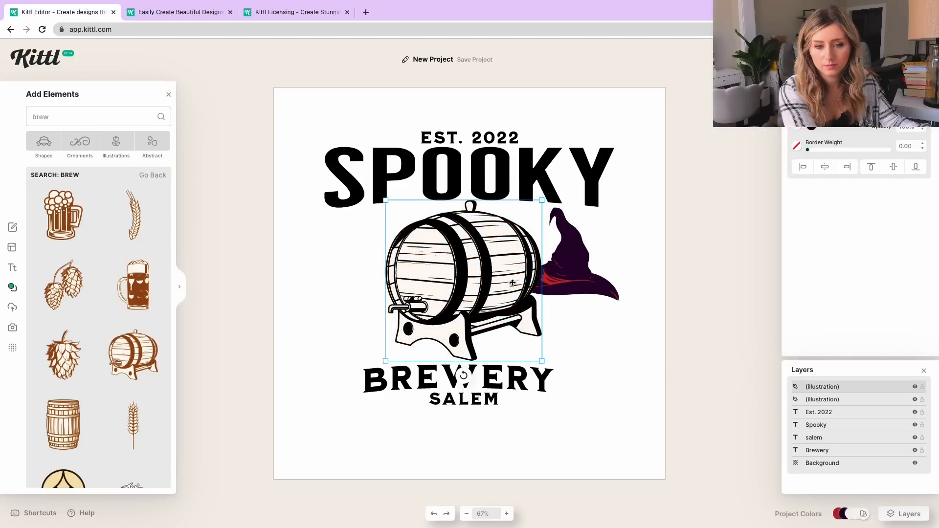
click(801, 129)
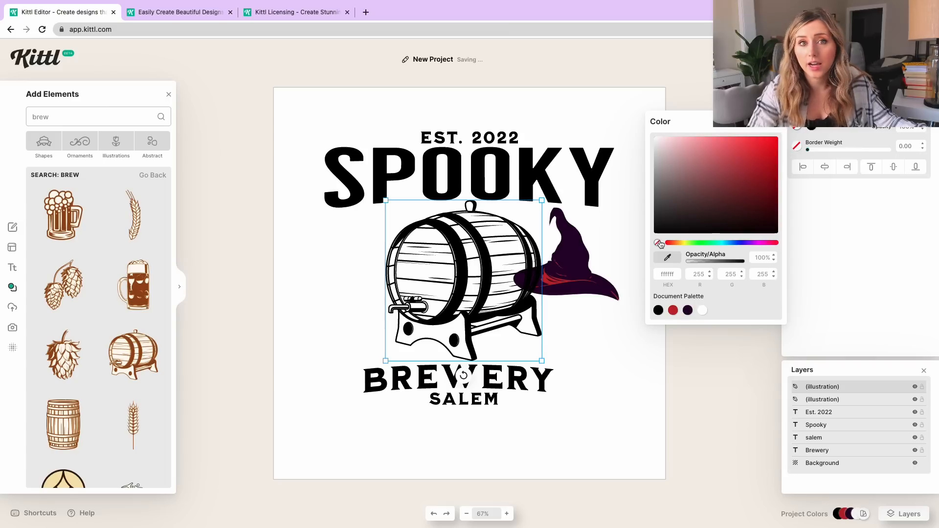
click(565, 367)
- Recolor the purple of the witch hat black and tuck its brim over the barrel's right end
drag(473, 367, 517, 383)
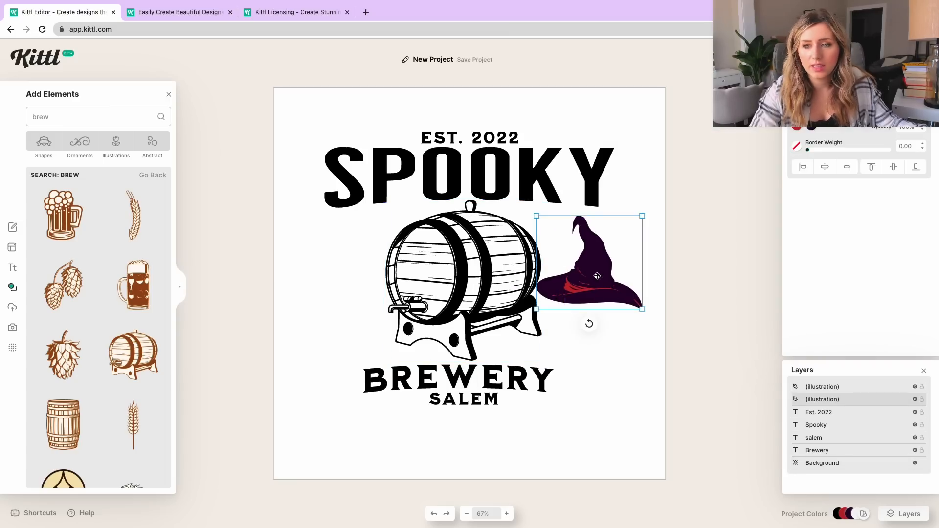
click(810, 127)
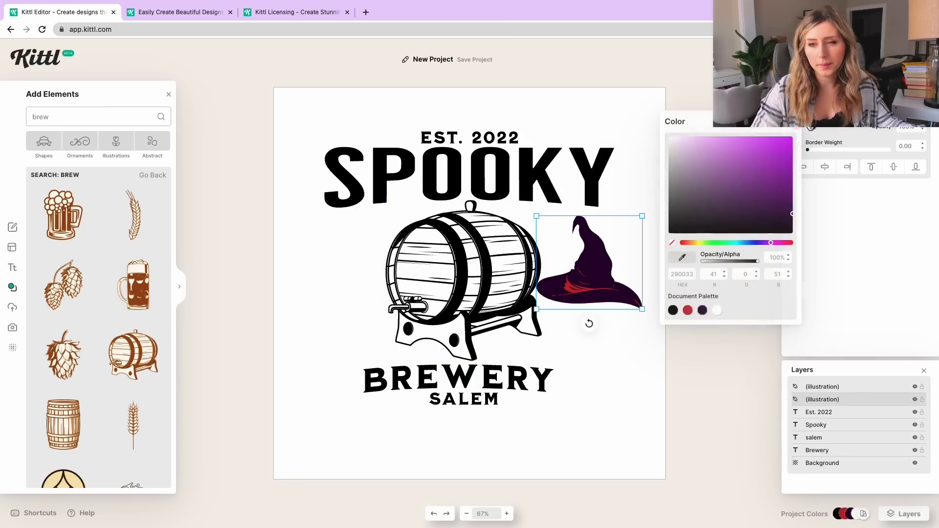
click(755, 154)
drag(759, 155, 797, 240)
click(835, 312)
drag(589, 272, 559, 269)
click(625, 266)
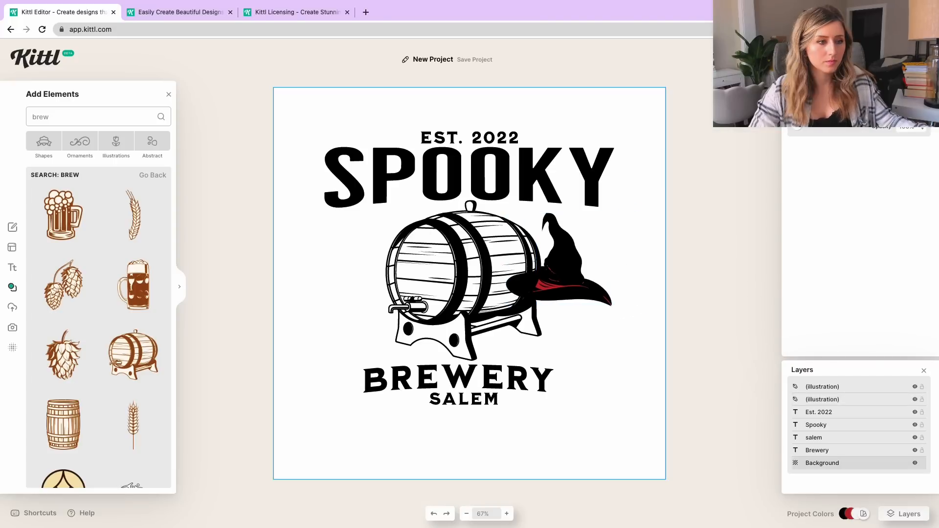
- Bend BREWERY downward with an Arch curve of -94% and position it between the barrel and SALEM
double_click(39, 115)
click(374, 385)
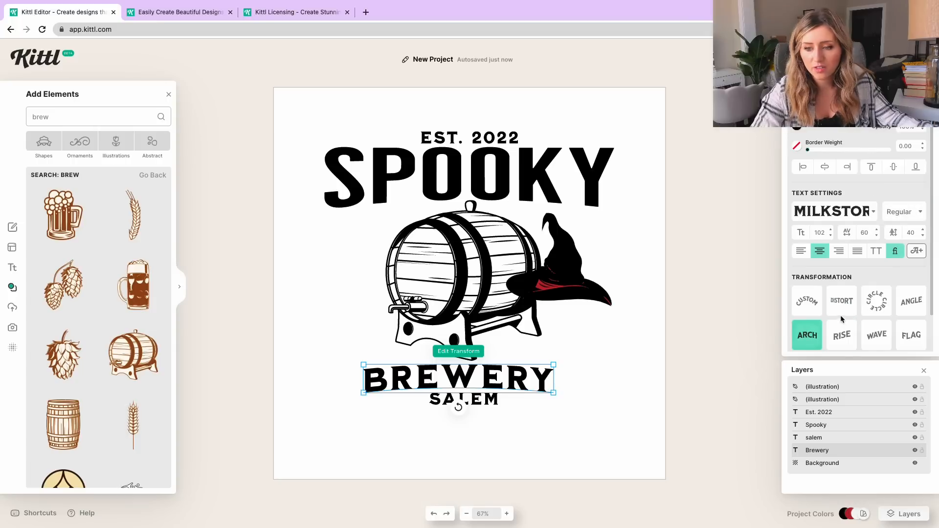
click(819, 339)
click(819, 340)
click(818, 340)
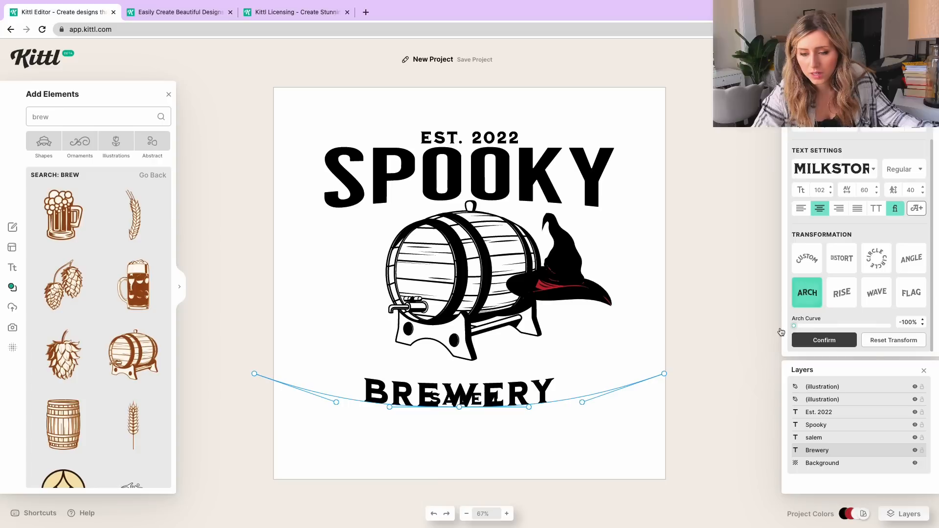
mouse_move(781, 331)
mouse_down()
mouse_move(814, 329)
mouse_move(796, 329)
mouse_up()
drag(525, 393, 527, 376)
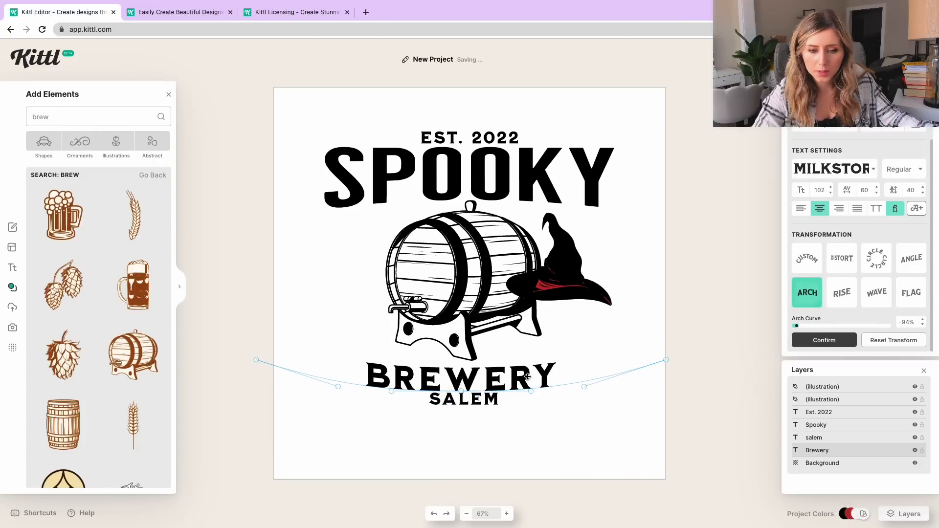
click(579, 406)
- Enlarge BREWERY to roughly the width of SPOOKY and move SALEM down beneath it
double_click(520, 163)
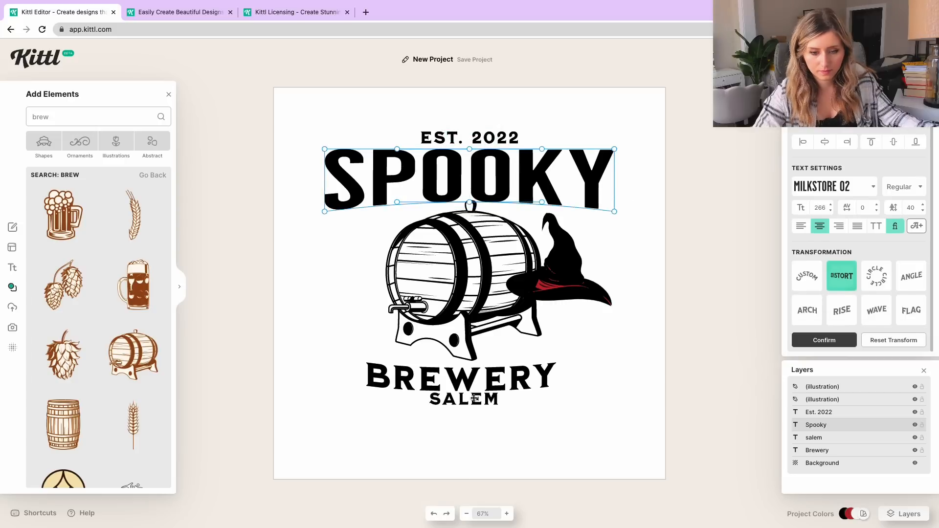
double_click(524, 391)
drag(522, 383, 529, 386)
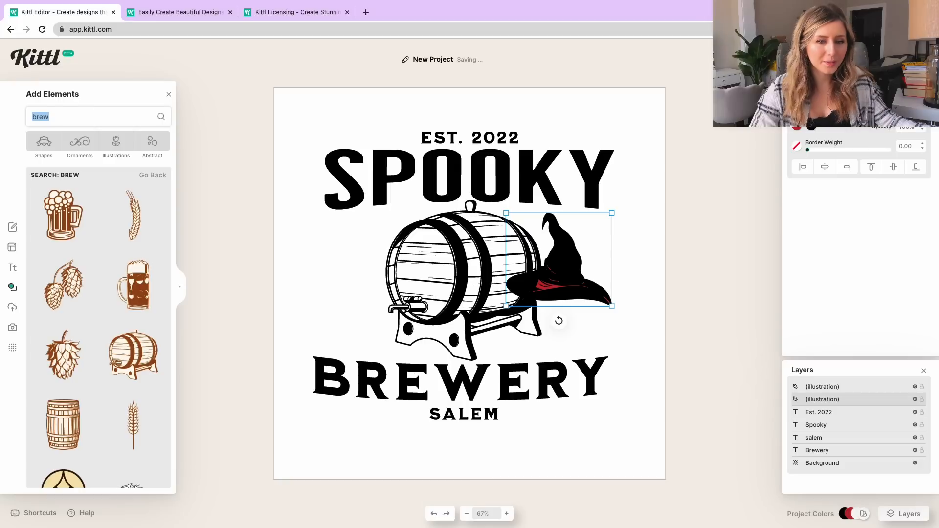
- Search the elements for bats, place the orange moon with bats at the barrel's tap end and shrink the barrel slightly
text(bats)
key(Return)
click(81, 210)
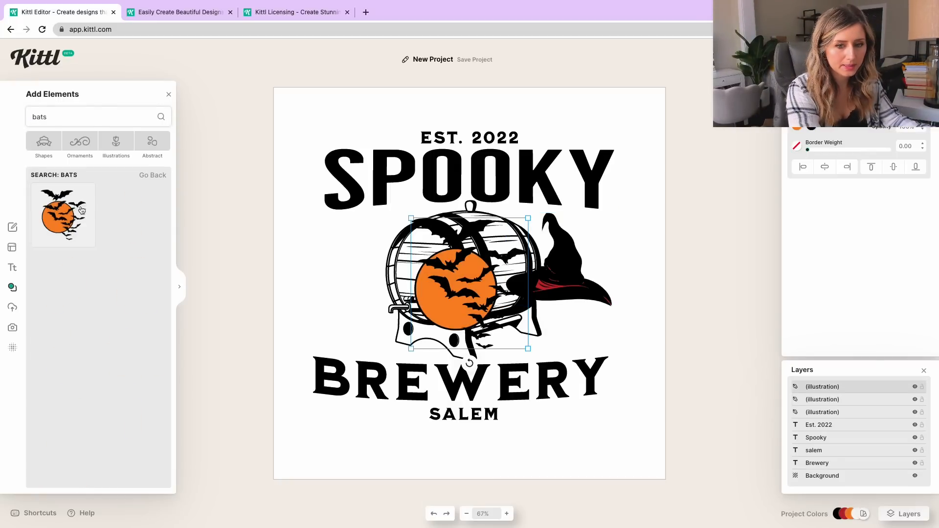
drag(466, 283, 379, 287)
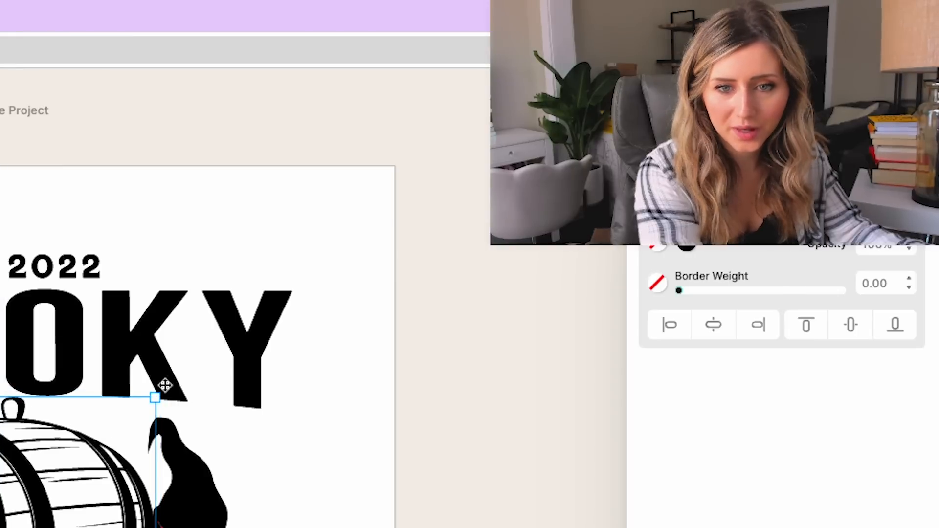
drag(155, 397, 113, 408)
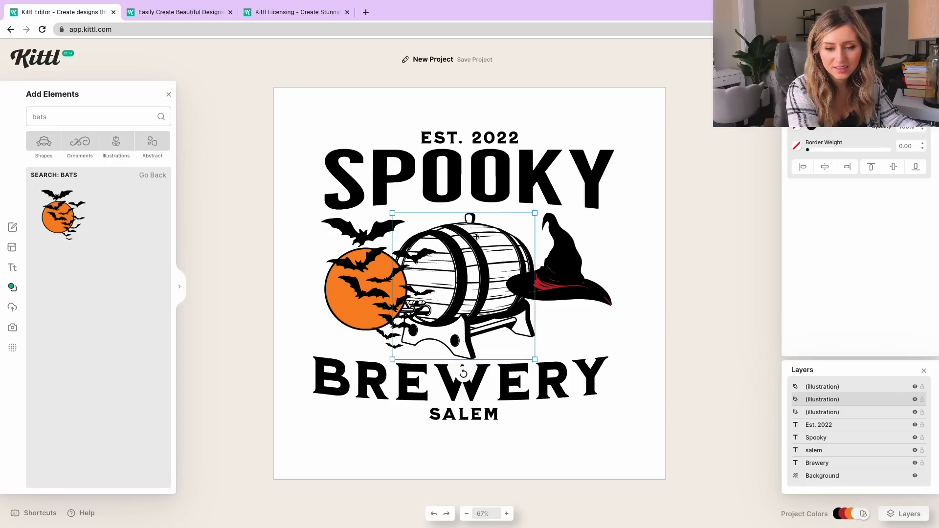
- Replace the witch hat with the purple broom-riding witch from a witch search, enlarged at the barrel's right end
click(553, 264)
key(BackSpace)
key(BackSpace)
key(BackSpace)
key(BackSpace)
text(witch)
key(Return)
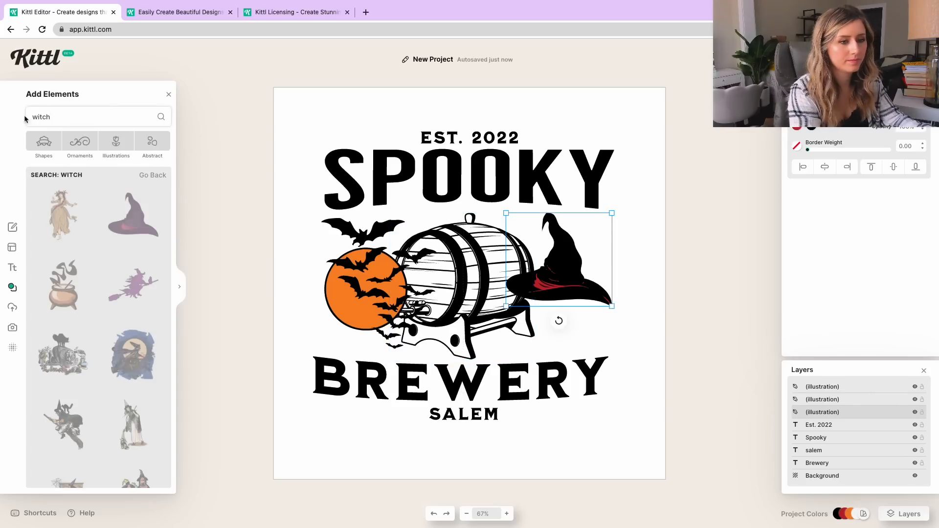
click(133, 285)
drag(500, 274, 583, 267)
drag(619, 234, 655, 209)
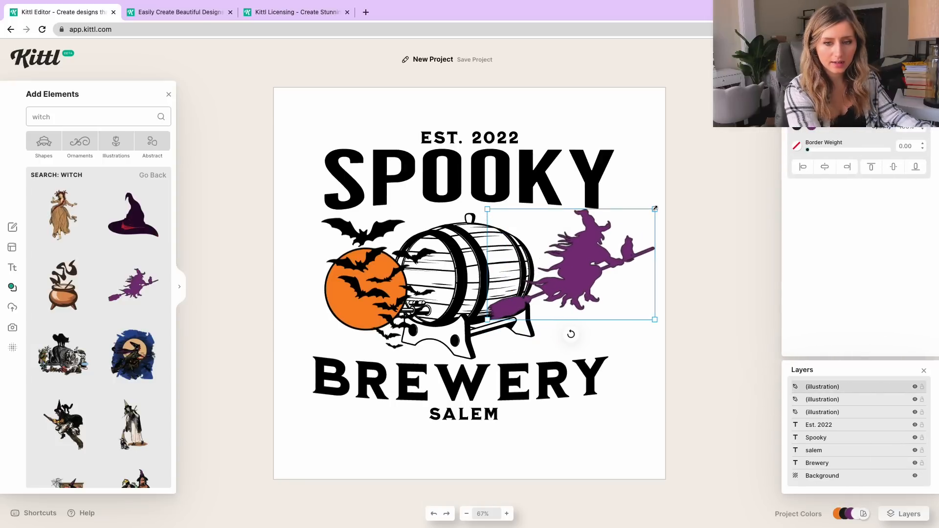
drag(591, 243, 582, 263)
- Recolor the flying witch black, then enlarge the moon with bats slightly and shift it outward from the barrel
click(812, 125)
drag(359, 284, 355, 283)
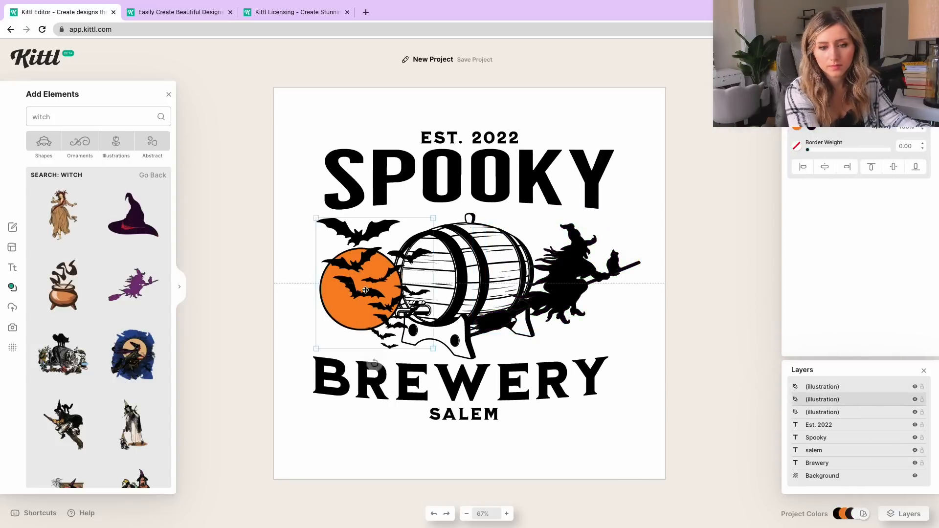
drag(354, 288, 354, 283)
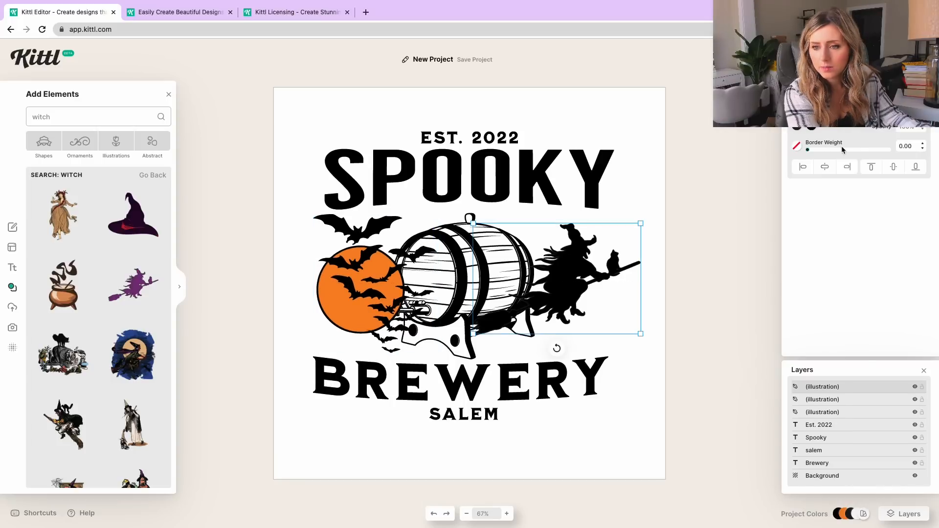
- Send the flying witch and the moon with bats to the back so they sit behind the barrel
right_click(572, 283)
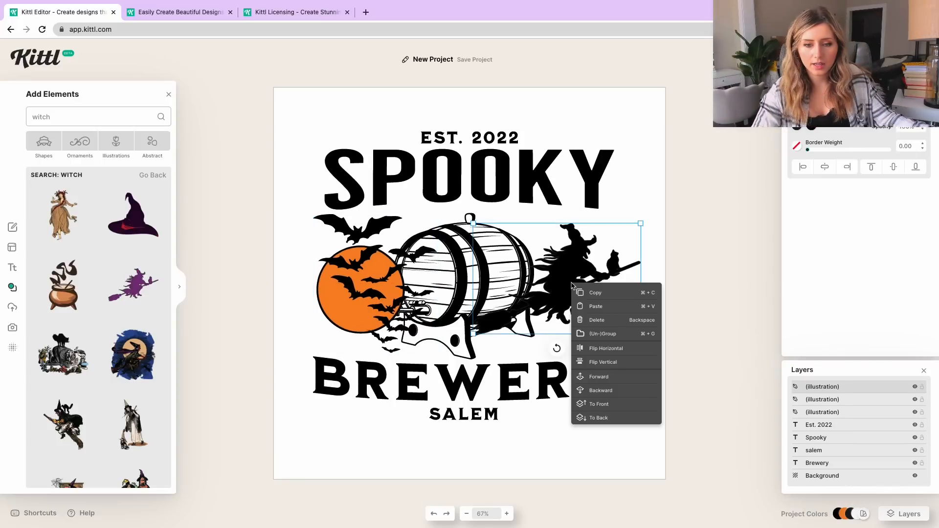
click(610, 417)
right_click(376, 274)
click(395, 416)
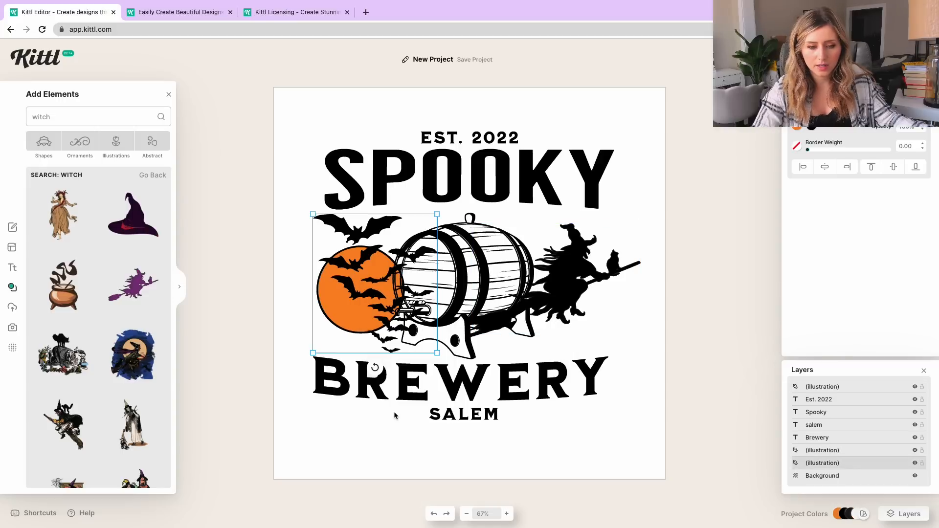
- Recolor the barrel's white fill to the dark grey from the document palette and shrink the barrel slightly
click(518, 265)
click(797, 126)
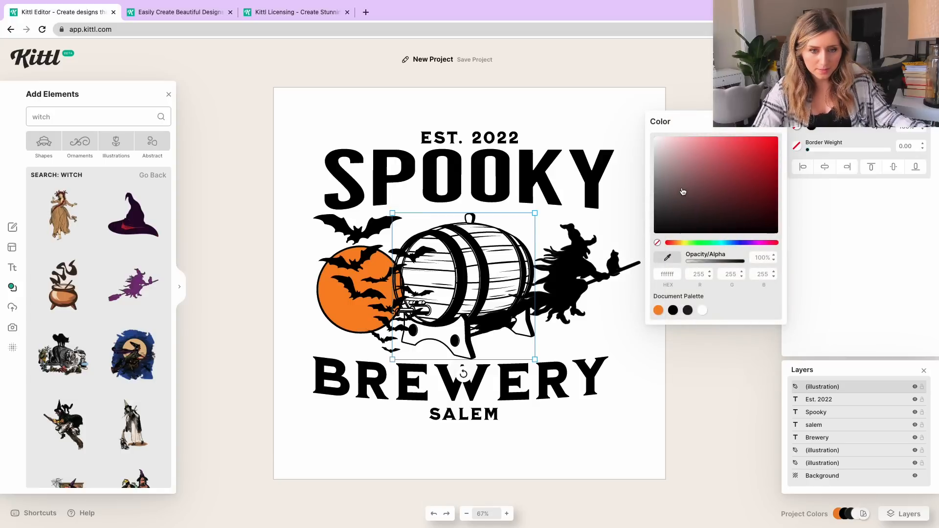
click(688, 311)
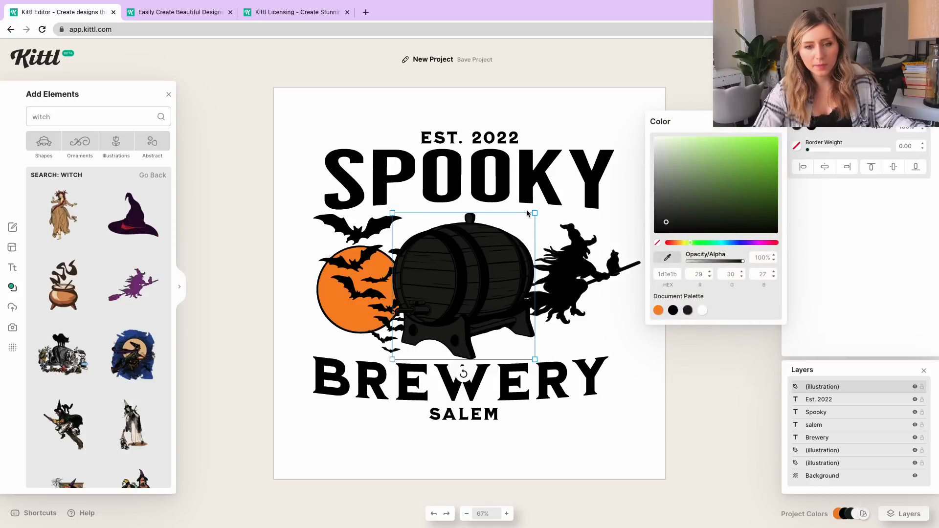
drag(536, 214, 520, 229)
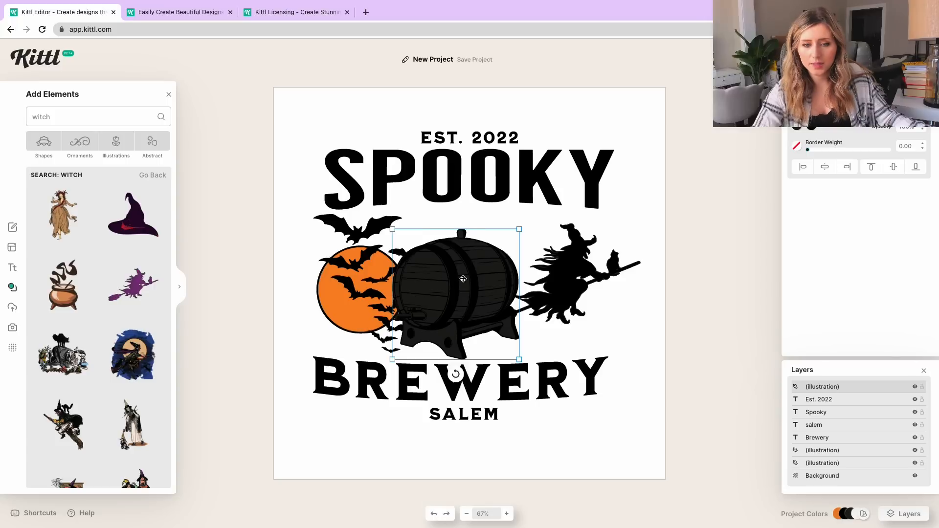
drag(463, 280, 472, 273)
- Delete the barrel, shrink the moon with bats slightly and place it in front of the witch's broom
key(Delete)
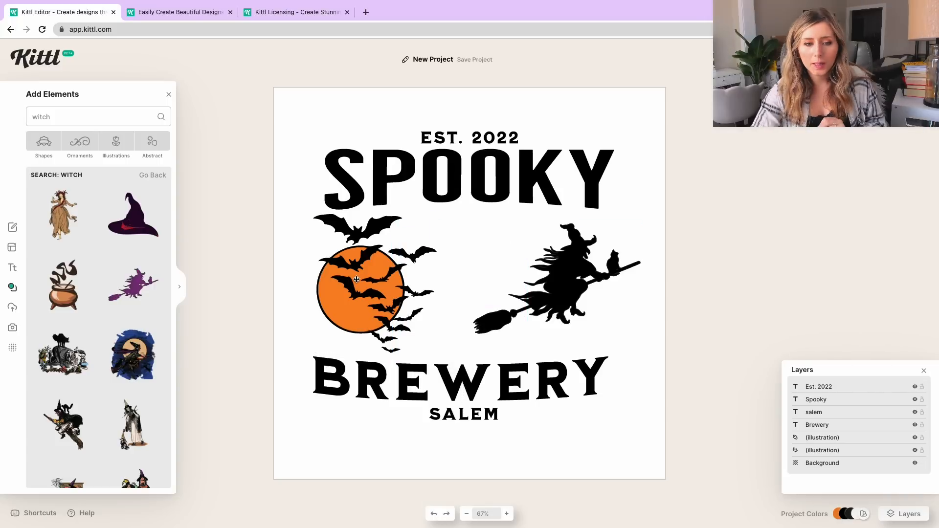
click(357, 280)
drag(436, 213, 426, 226)
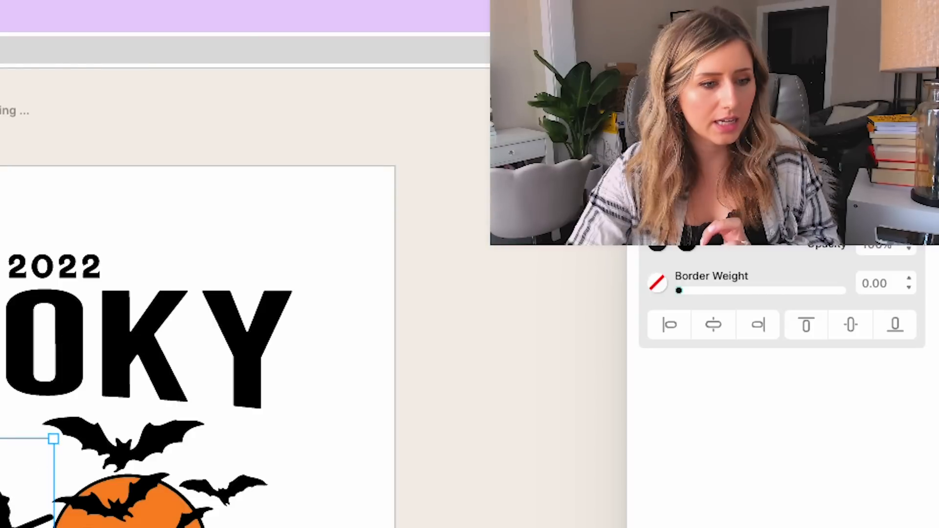
- Search the elements for beer, add the foamy light-brown mug and enlarge it between SPOOKY and BREWERY
text(breer)
key(Return)
scroll(142, 291, down, 1)
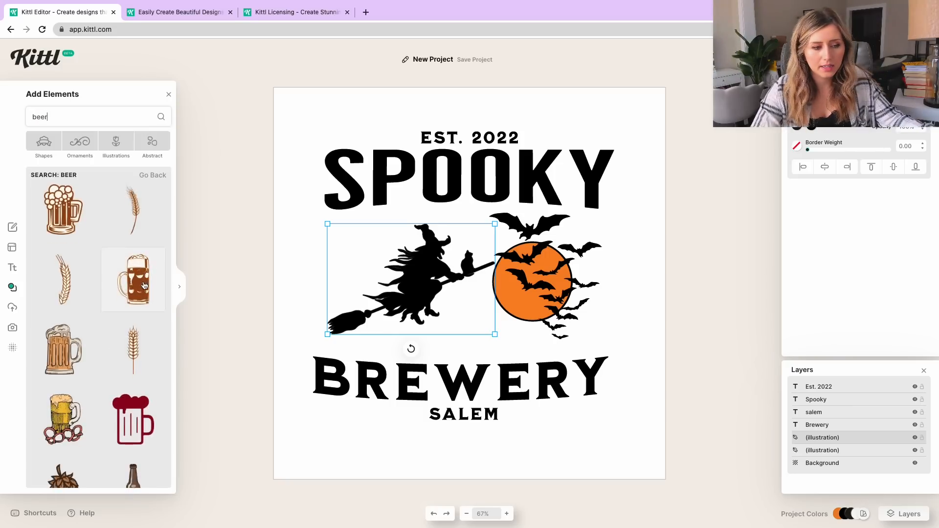
click(58, 340)
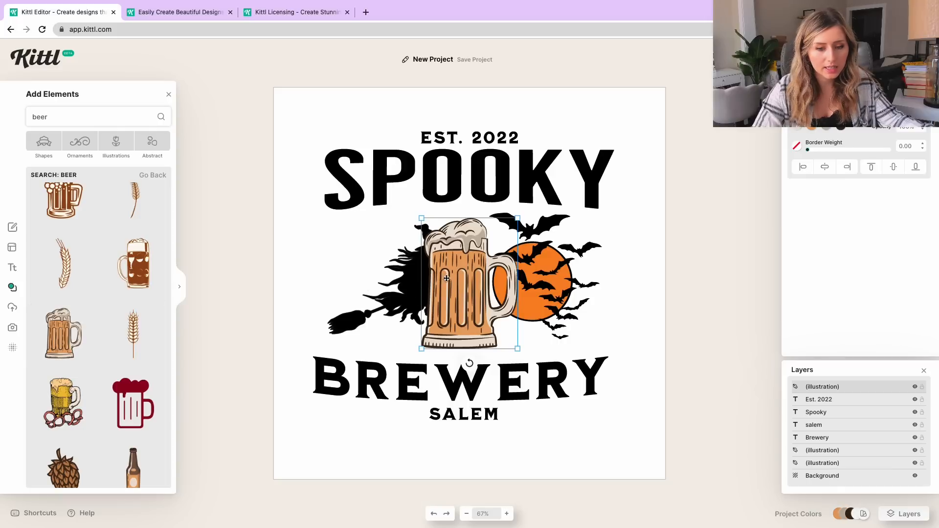
drag(446, 278, 450, 274)
drag(523, 212, 535, 197)
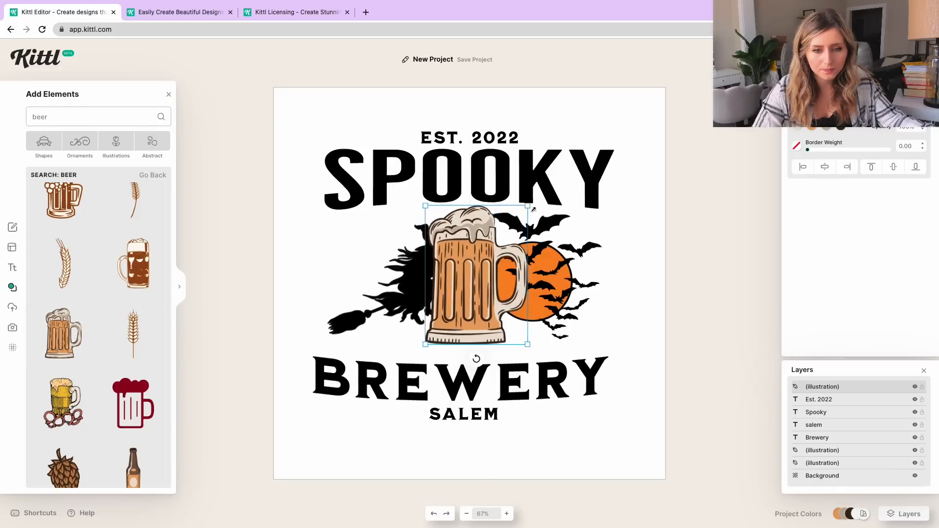
drag(459, 260, 457, 269)
- Shrink the flying witch and the moon with bats, place them on opposite sides of the mug and center the mug
drag(400, 284, 382, 280)
drag(477, 220, 432, 249)
drag(384, 294, 382, 280)
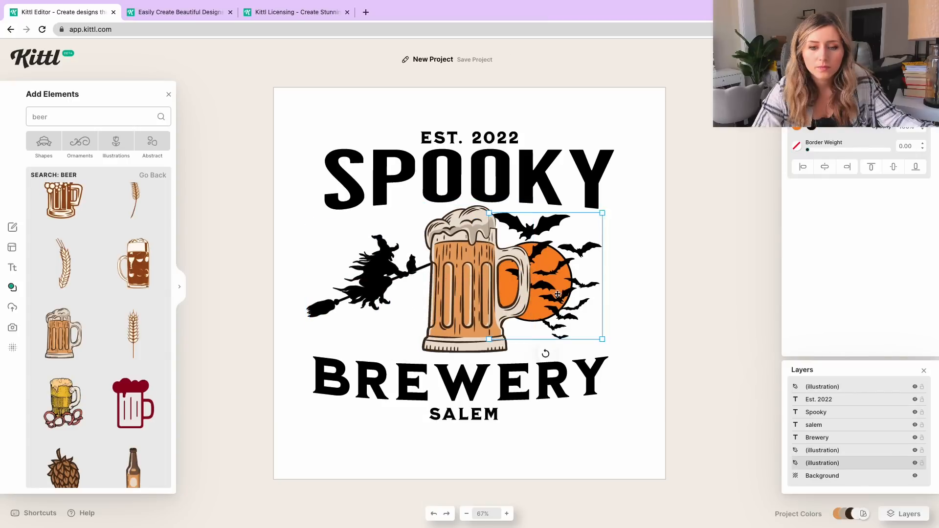
drag(553, 289, 582, 289)
click(641, 299)
click(573, 288)
drag(632, 213, 614, 232)
drag(562, 294, 572, 276)
drag(479, 302, 472, 304)
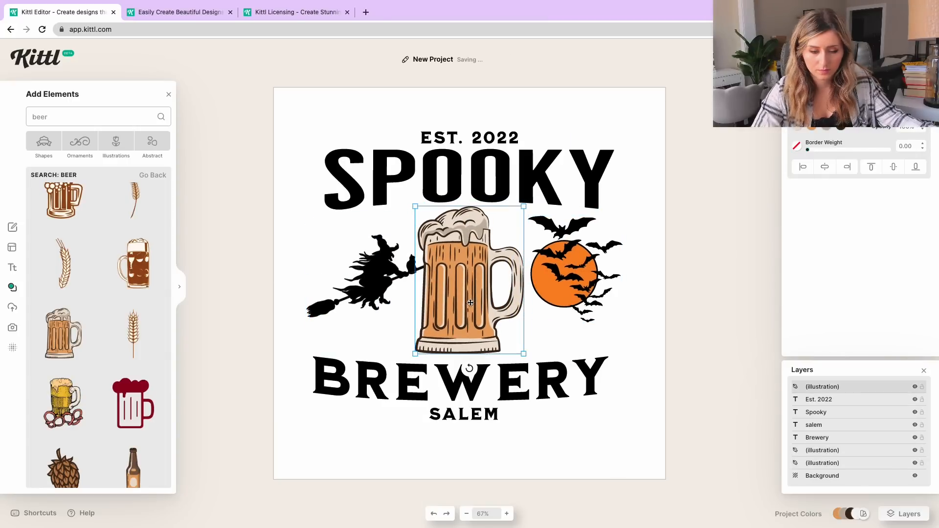
- Recolor the mug's light-brown beer with the moon's orange and its dark outline with black from the document palette
scroll(98, 371, down, 5)
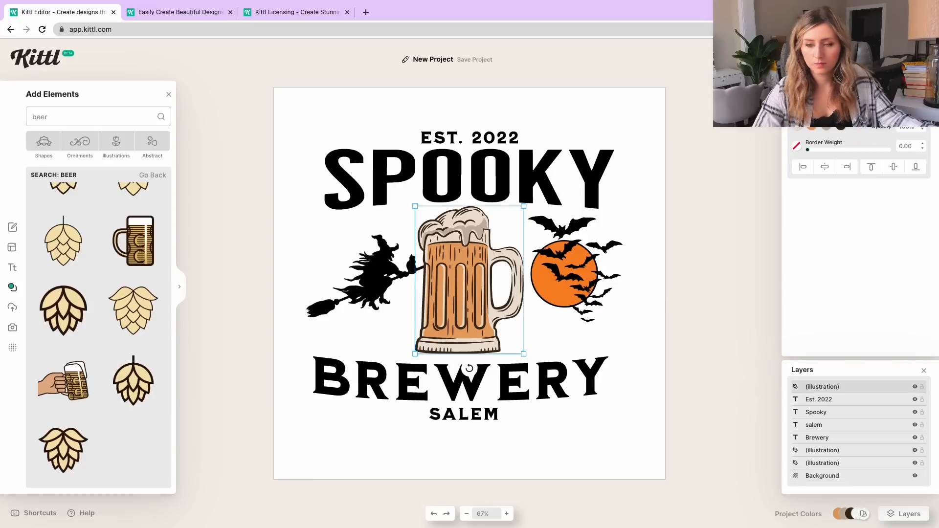
click(811, 126)
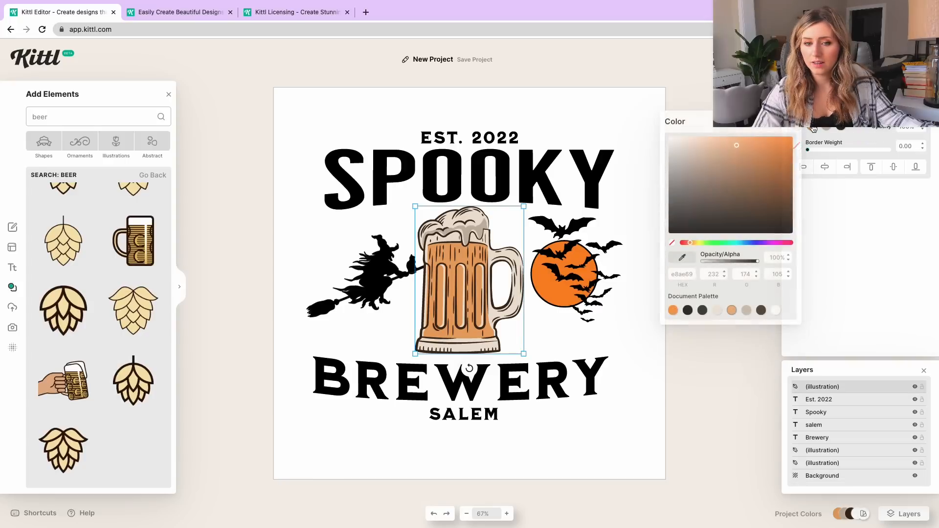
click(673, 311)
click(562, 218)
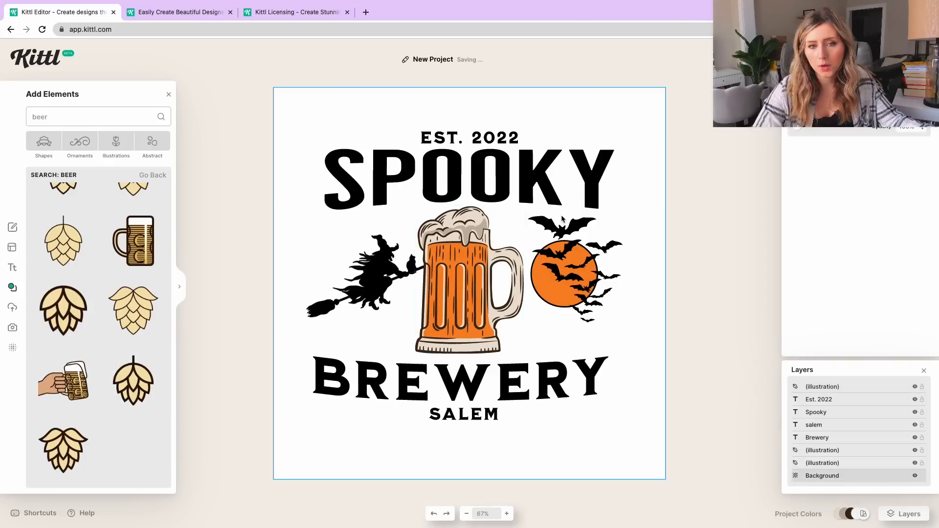
click(460, 289)
click(841, 126)
click(717, 311)
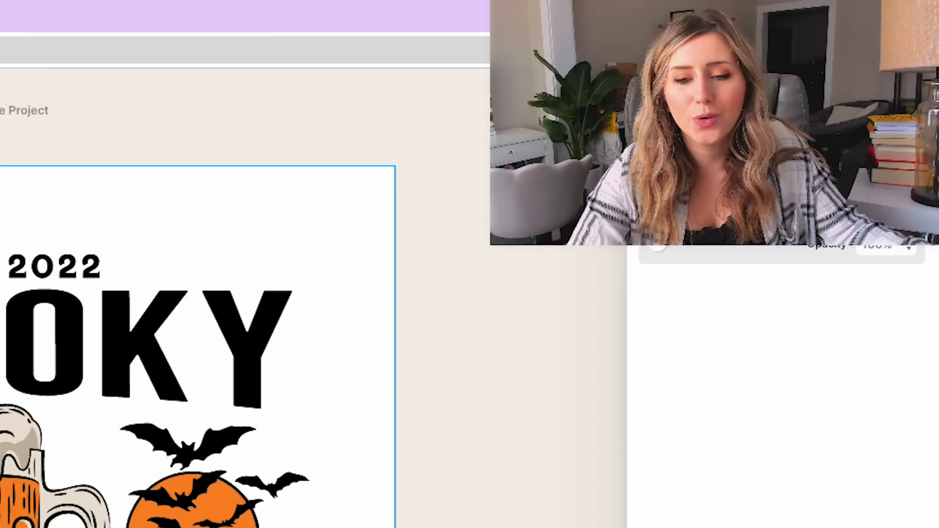
- Nudge the moon with bats down slightly, then shrink and reposition the witch to balance it beside the mug
click(193, 512)
drag(193, 513, 194, 518)
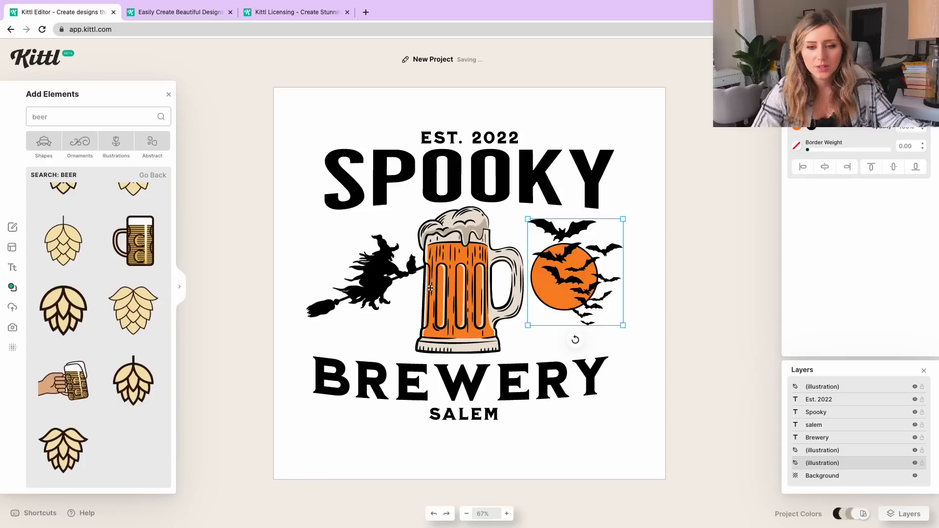
click(360, 275)
drag(430, 234, 416, 242)
drag(374, 277, 378, 278)
click(470, 376)
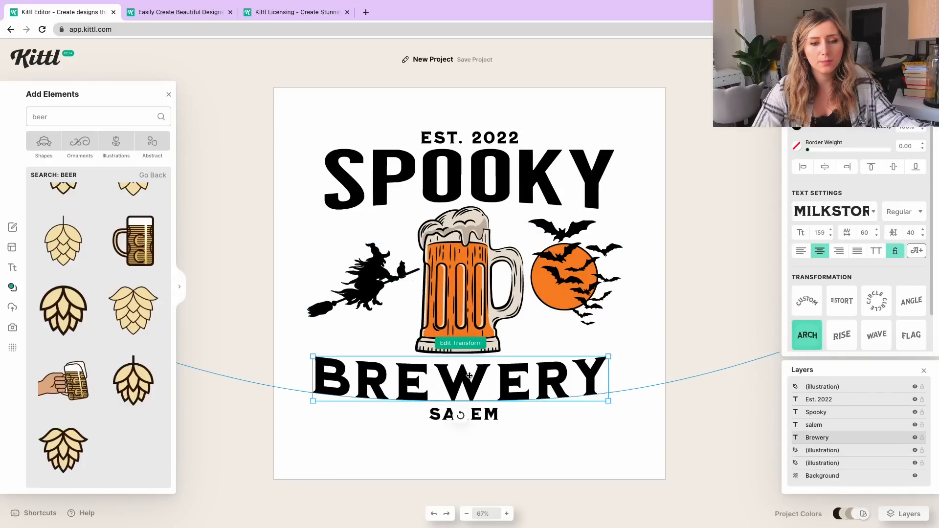
click(335, 101)
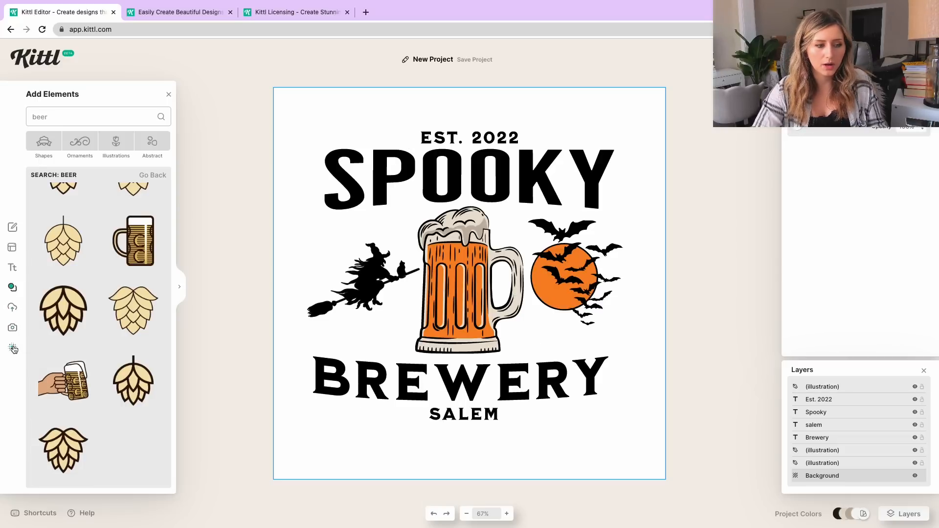
- Apply the first grunge texture to the whole design
click(12, 348)
click(70, 185)
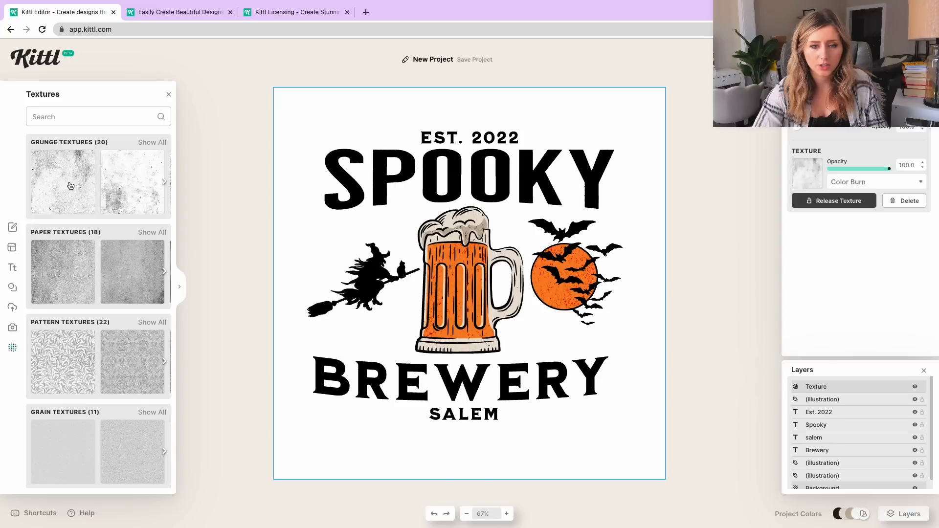
drag(81, 192, 382, 171)
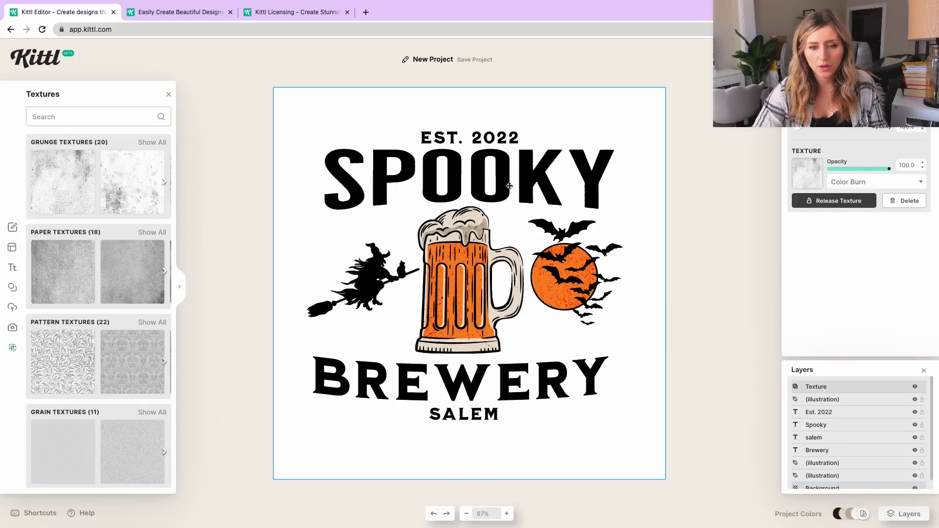
- Change the background color from white to a muted red
click(795, 128)
drag(777, 226, 740, 170)
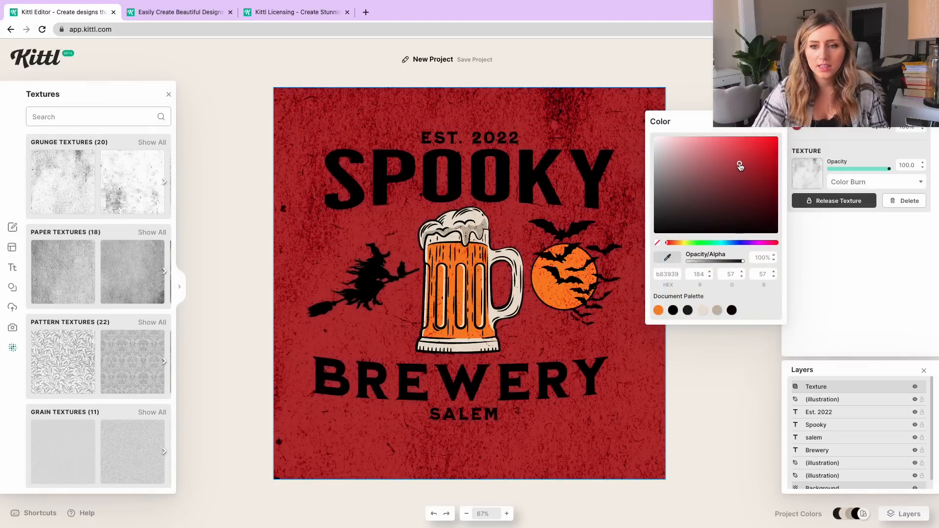
click(711, 352)
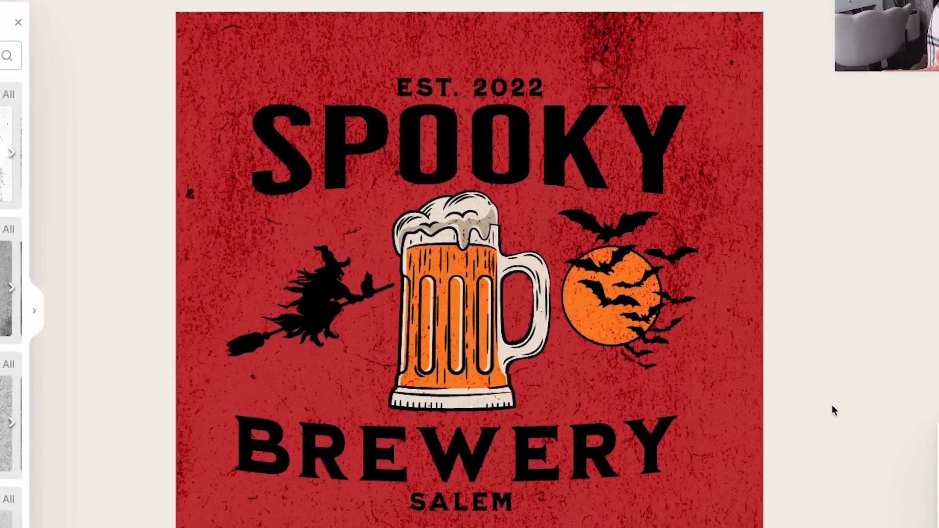
- Recolor the SPOOKY text to a pale pink, fad8d8
click(584, 224)
click(458, 99)
click(523, 32)
click(541, 83)
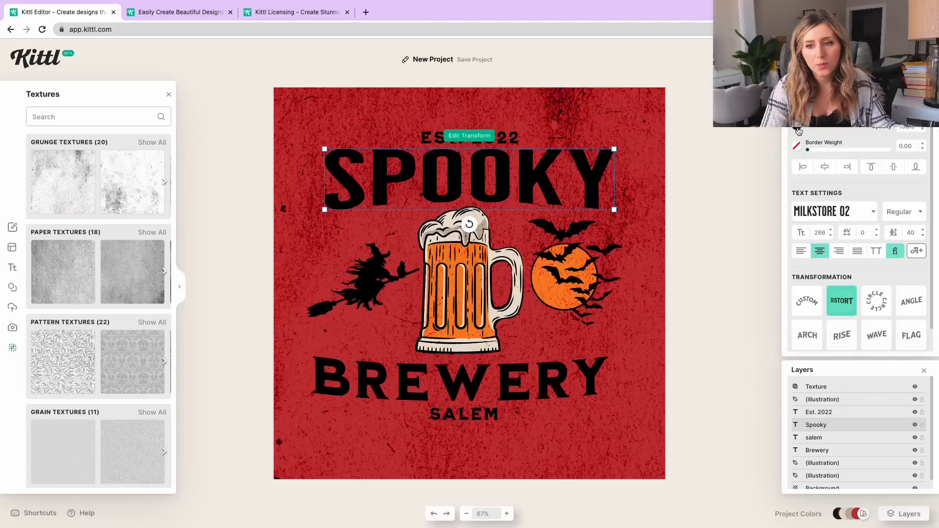
click(798, 128)
click(669, 148)
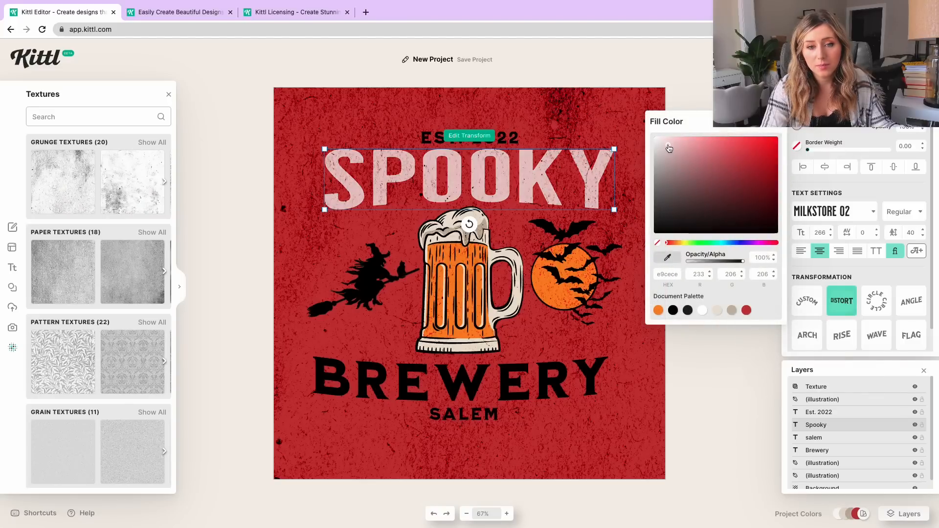
drag(669, 145, 670, 144)
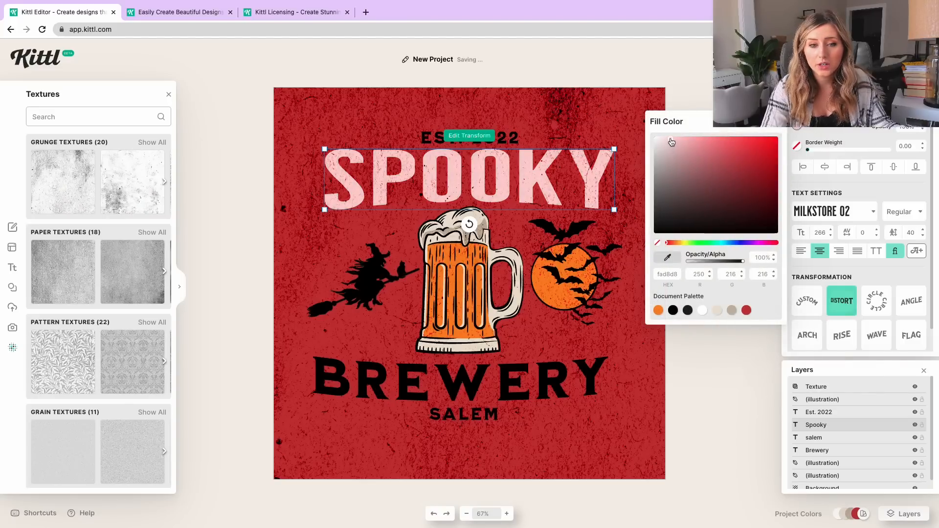
- Recolor the BREWERY, EST. 2022 and SALEM texts to a pale pink matching SPOOKY
click(460, 379)
click(796, 128)
click(671, 135)
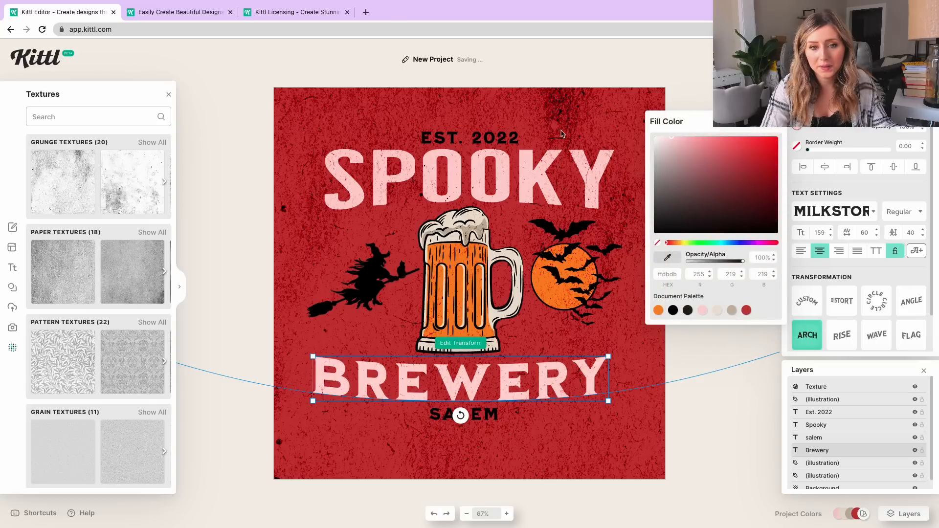
click(507, 131)
click(797, 126)
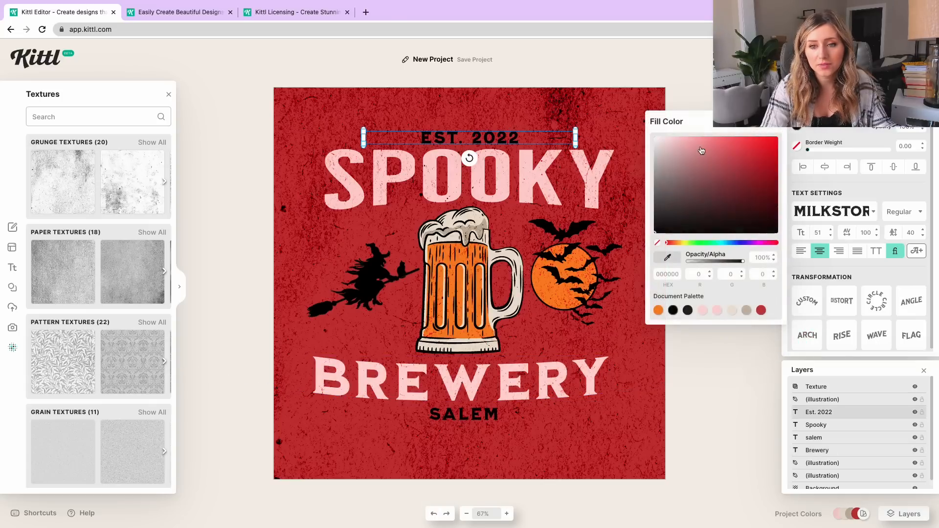
click(672, 136)
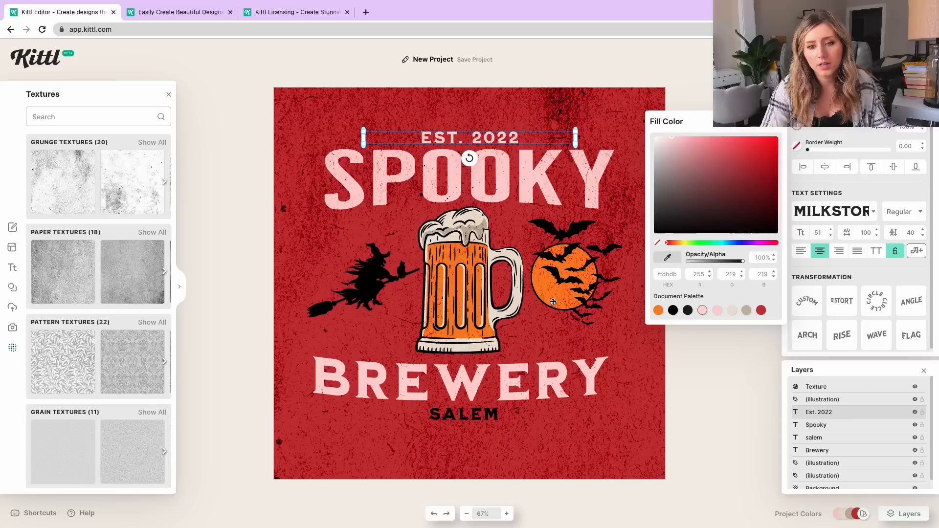
click(490, 421)
click(797, 126)
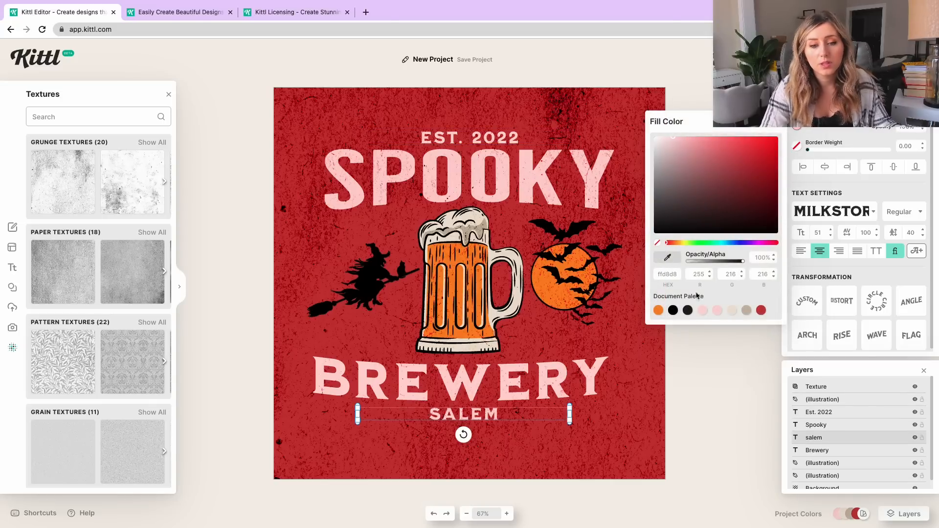
click(674, 137)
click(712, 348)
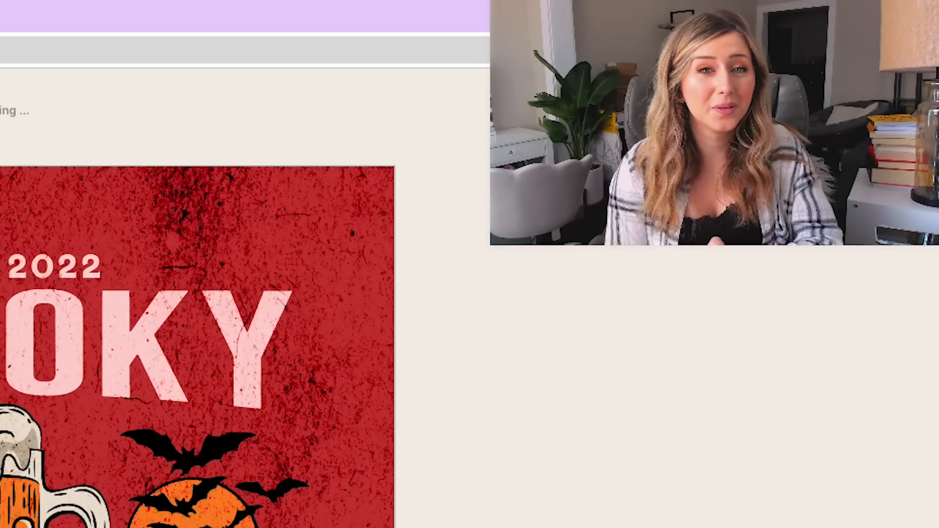
click(350, 460)
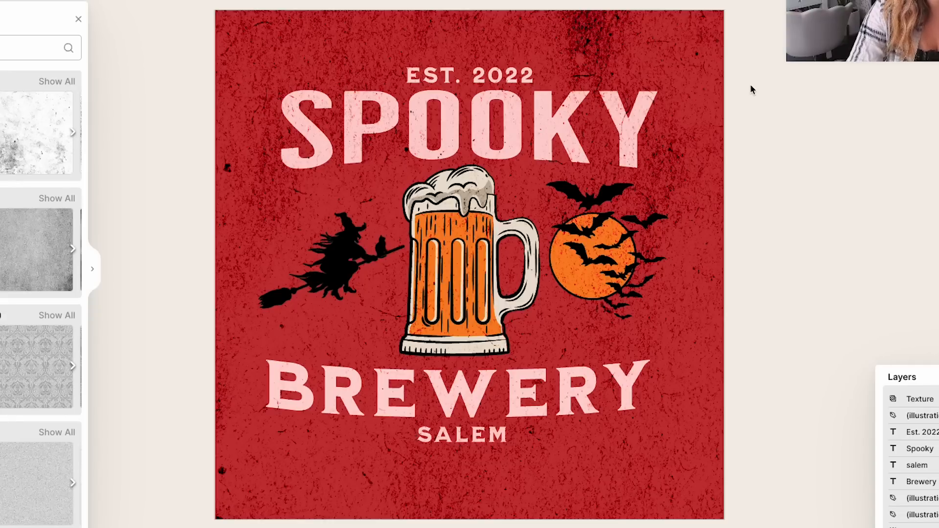
click(593, 110)
click(780, 39)
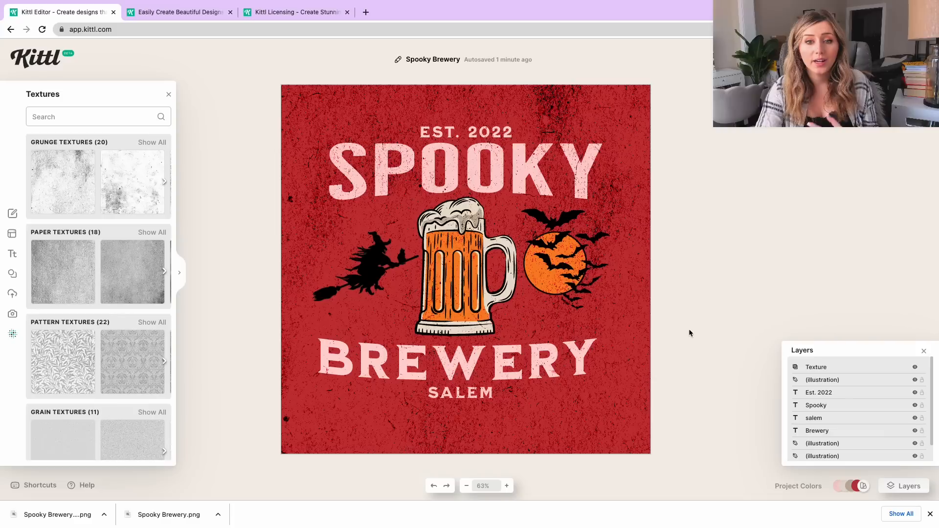
click(596, 141)
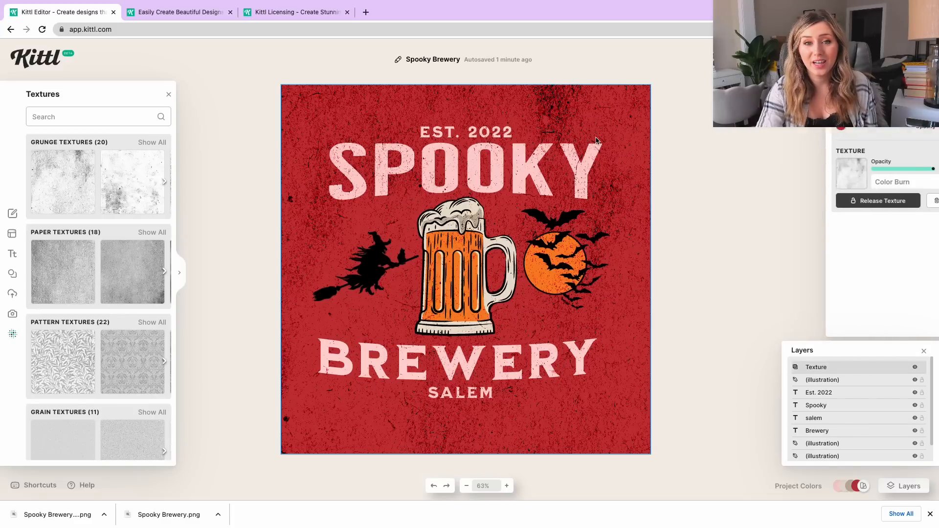
click(675, 132)
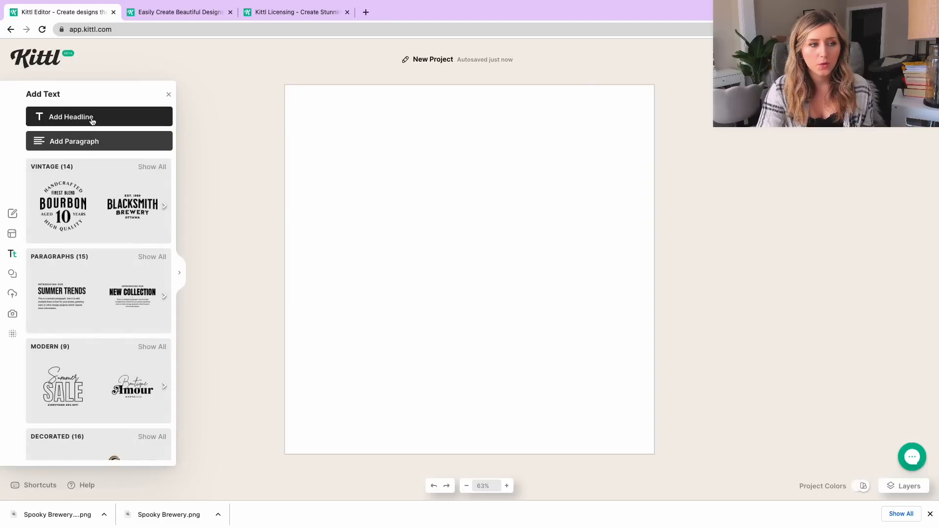
- Add three headline texts and stack them vertically on the blank canvas
click(92, 121)
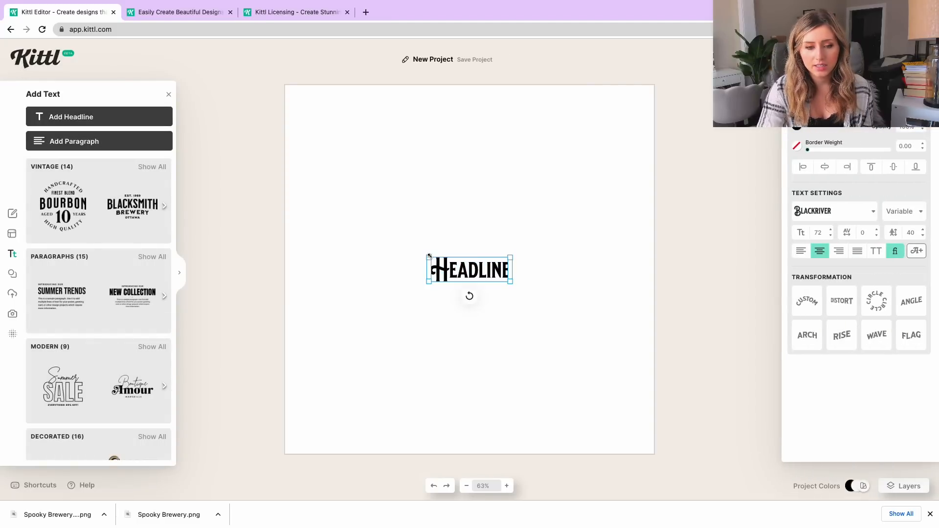
drag(476, 65, 498, 211)
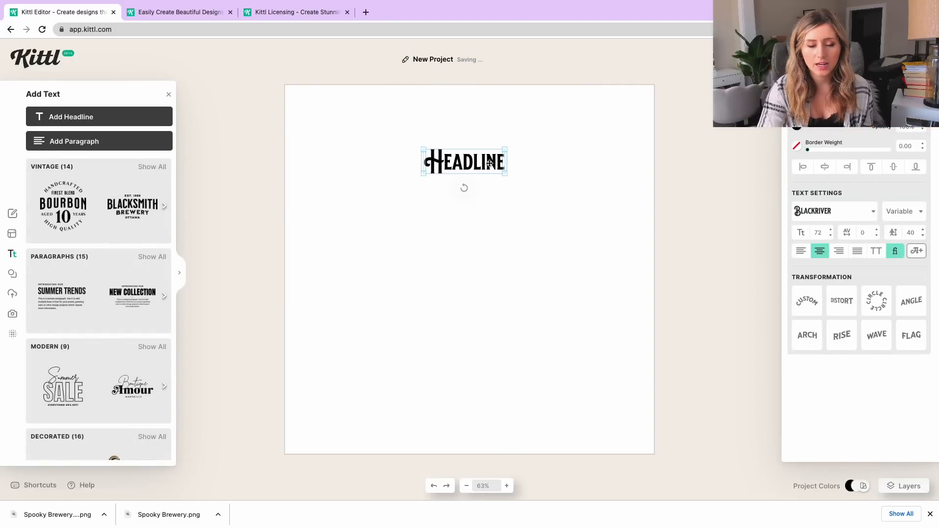
click(69, 118)
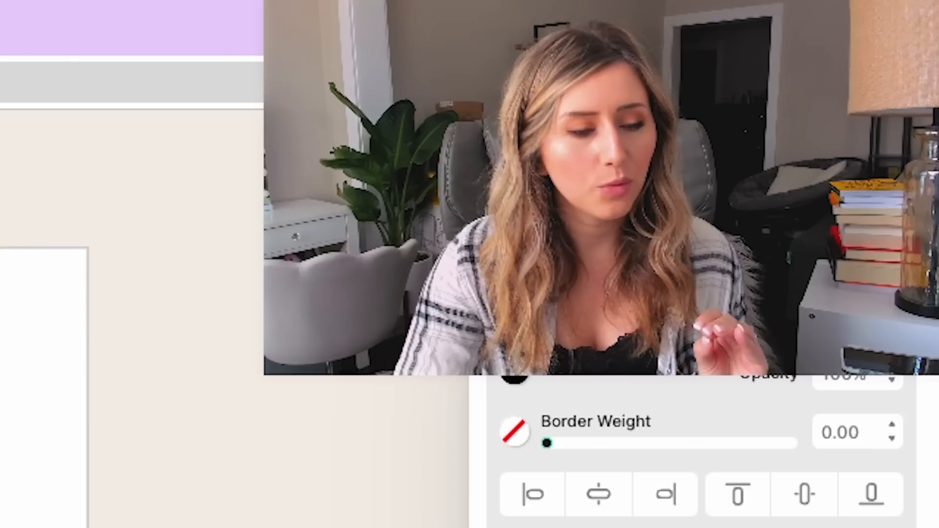
click(42, 66)
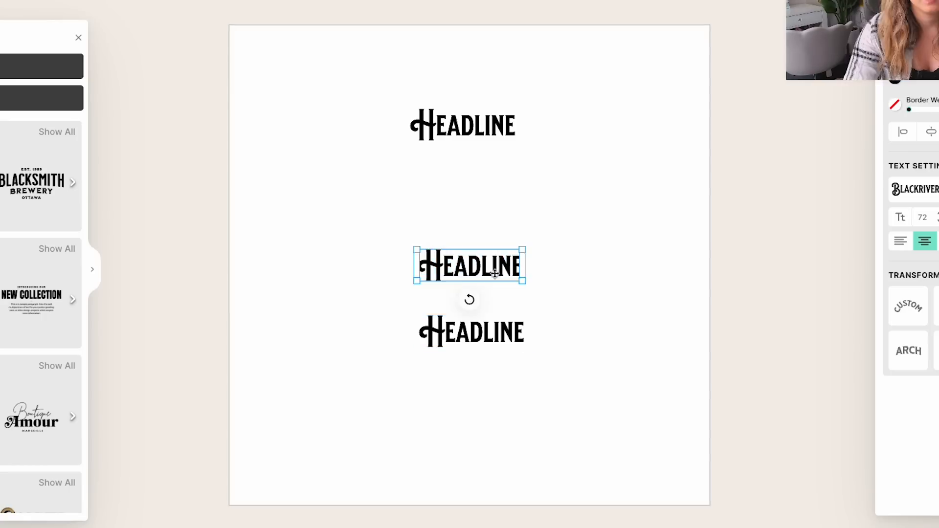
drag(494, 272, 493, 233)
- Replace the uppermost headline's wording with "Dead inside"
double_click(506, 125)
drag(506, 126, 412, 125)
text(Dead i)
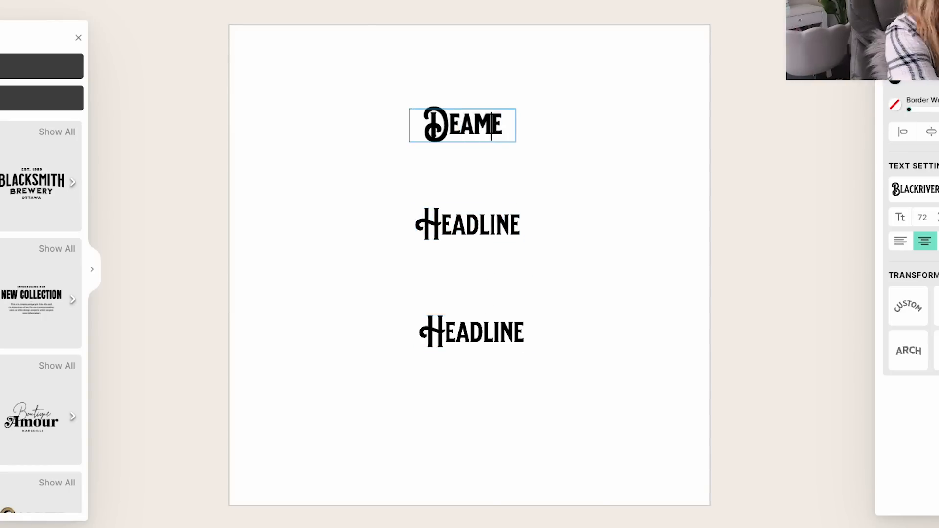
text(nside)
key(Delete)
- Change the middle headline to "Until" and the lowest headline to "Coffee"
double_click(517, 231)
drag(518, 227, 442, 226)
text(Until)
key(Home)
key(Delete)
double_click(471, 330)
text(Coffee)
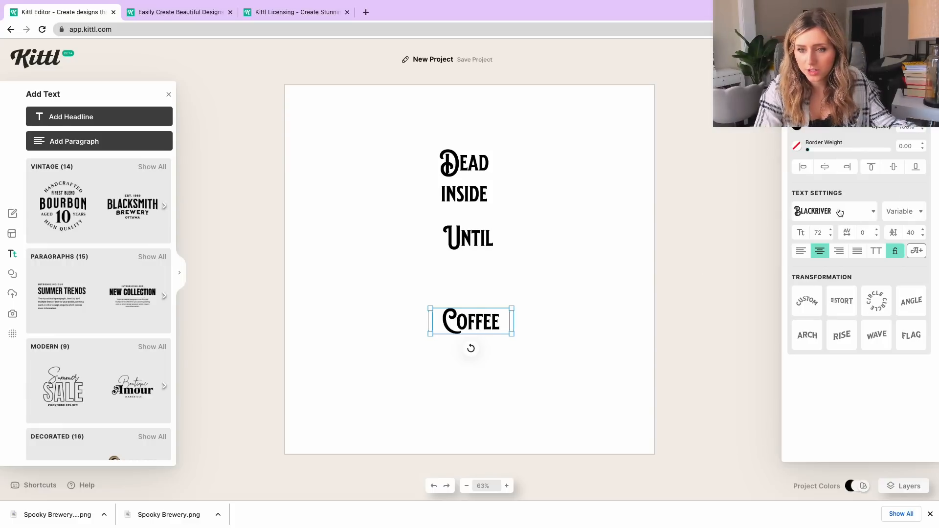
- Set the Coffee text in the Milkstore typeface, widen and enlarge it to size 110, and place it just below Until
click(840, 212)
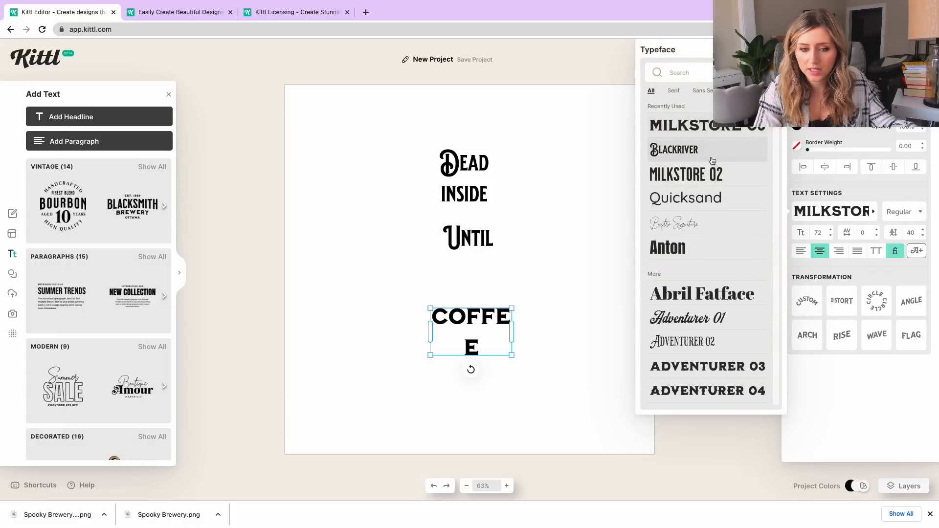
drag(512, 328, 681, 267)
click(682, 267)
drag(621, 314, 519, 287)
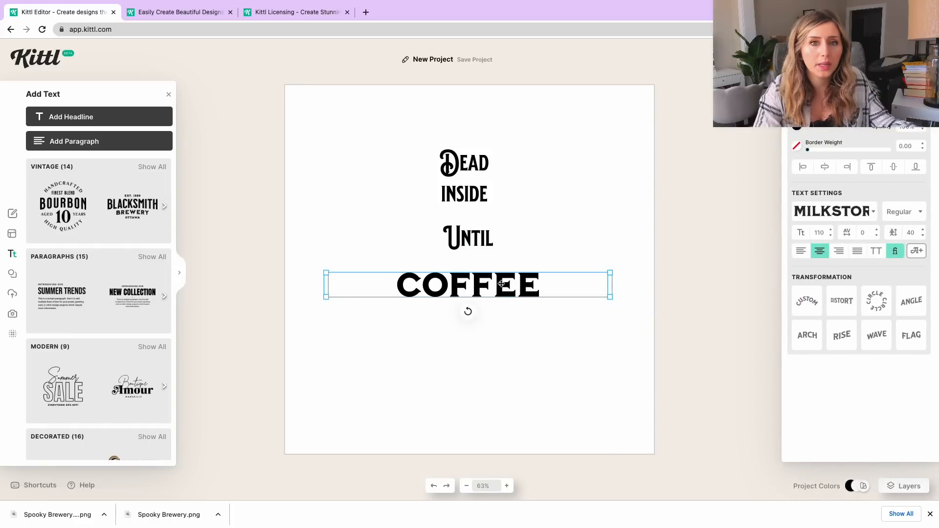
click(854, 212)
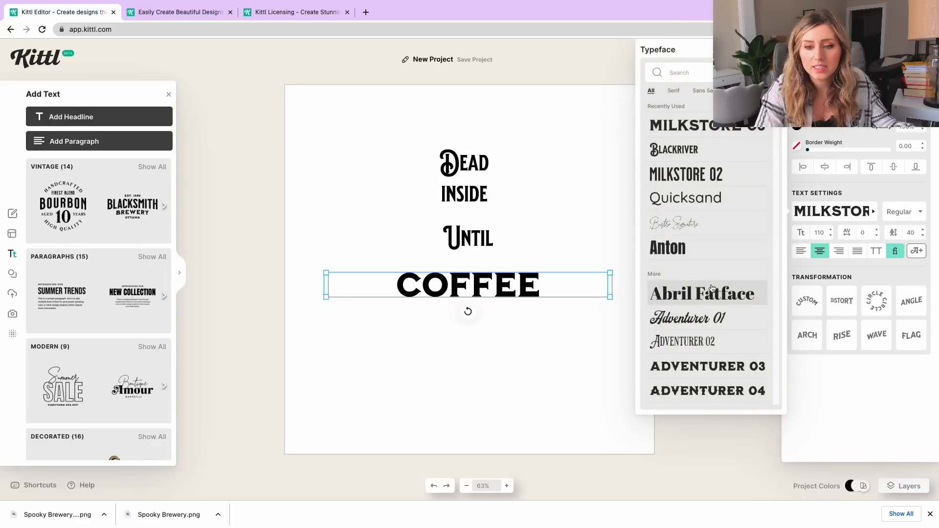
scroll(701, 306, down, 1)
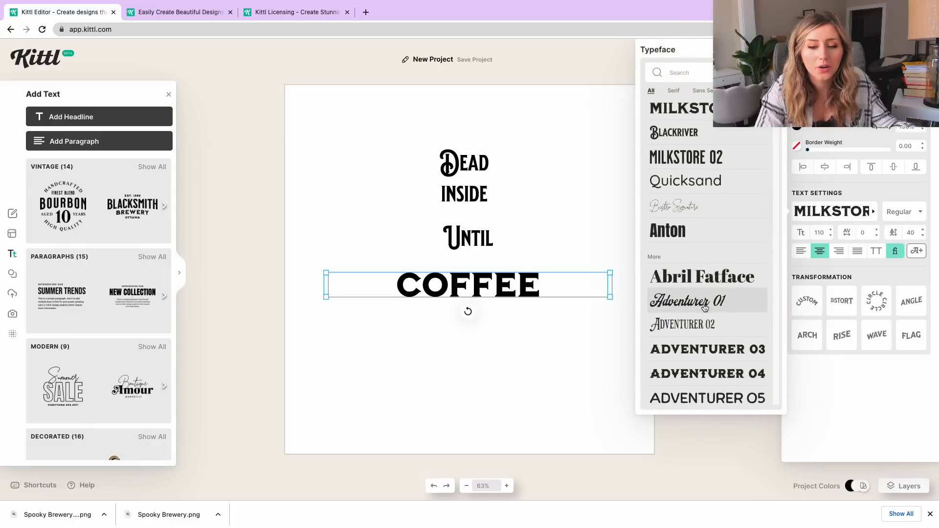
scroll(704, 307, down, 15)
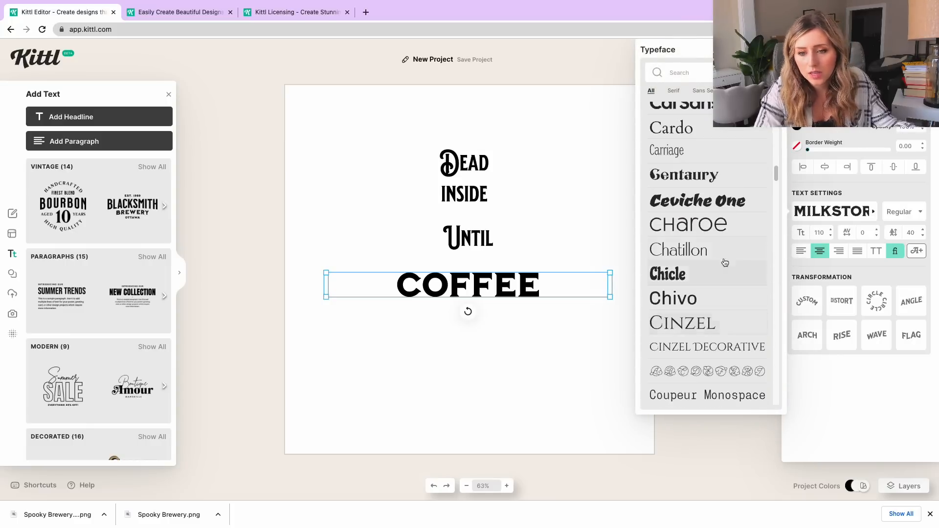
scroll(725, 267, down, 15)
- Widen the Dead inside text box so the phrase fits on one line
click(479, 168)
drag(505, 172, 551, 172)
drag(487, 179, 488, 176)
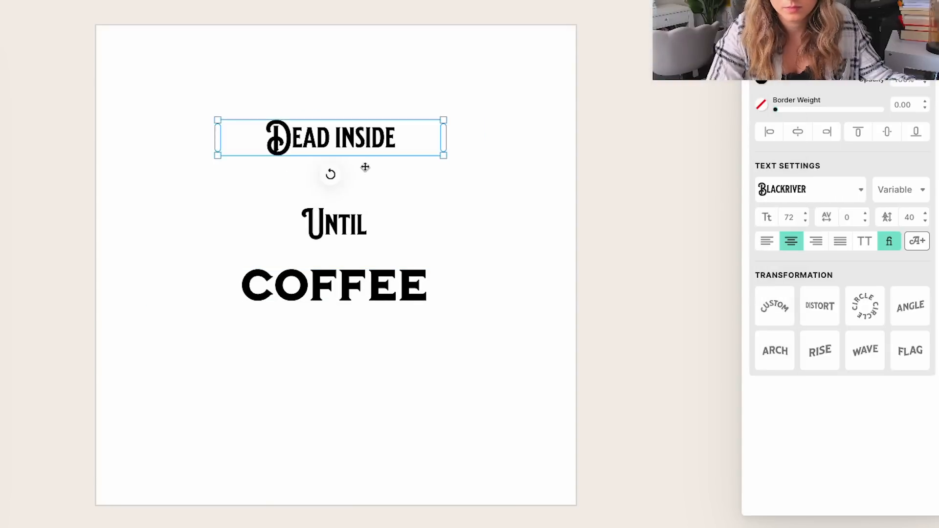
- Enlarge the Until text and shift Dead inside to the left above it
drag(343, 225, 343, 208)
drag(388, 189, 472, 166)
drag(364, 205, 310, 216)
drag(372, 137, 304, 150)
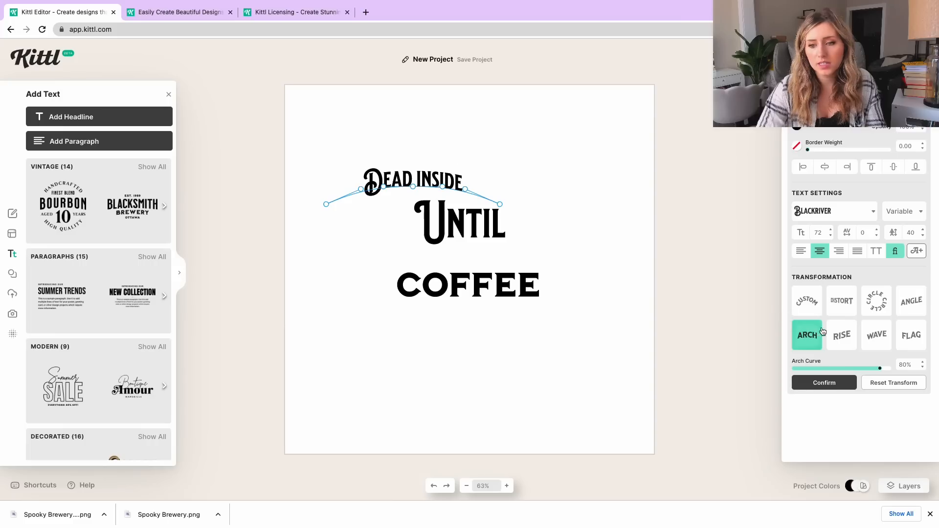
- Try the Rise, Wave, Circle, Distort and Angle transformations on the Dead inside text
click(838, 335)
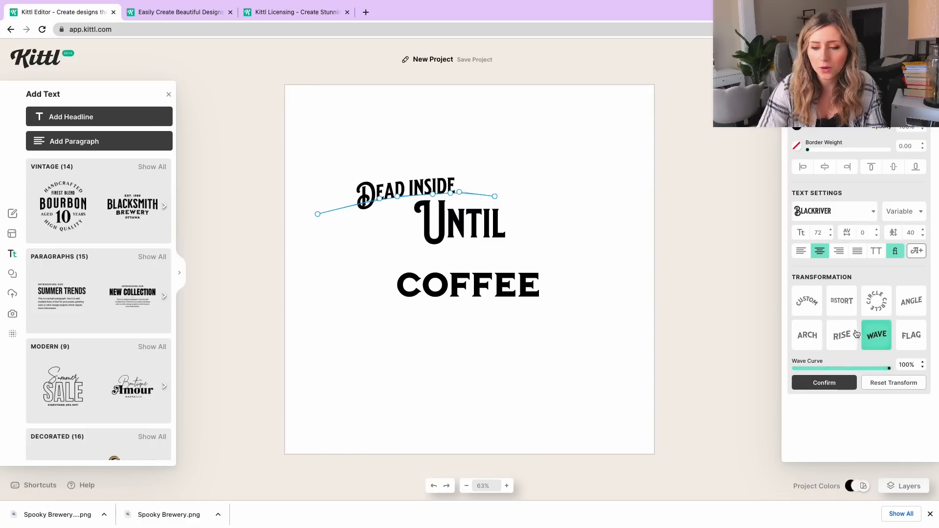
click(869, 304)
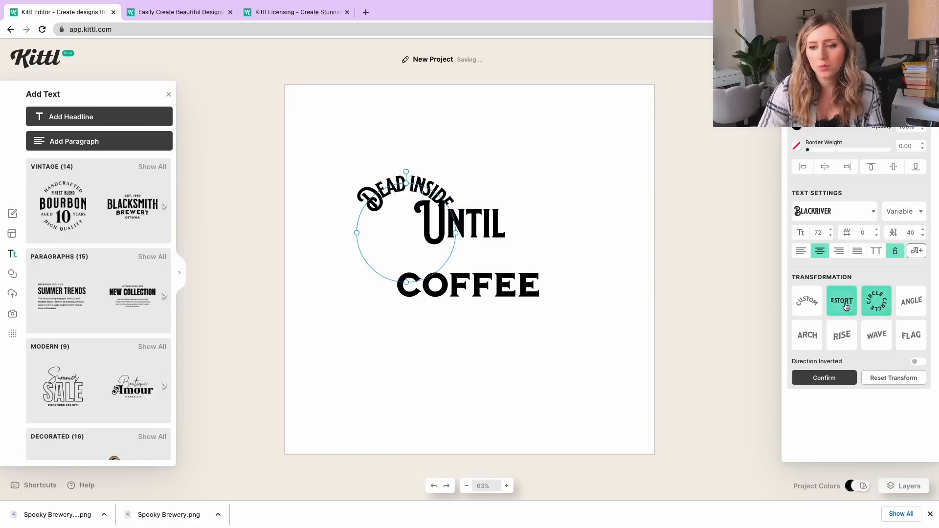
click(806, 339)
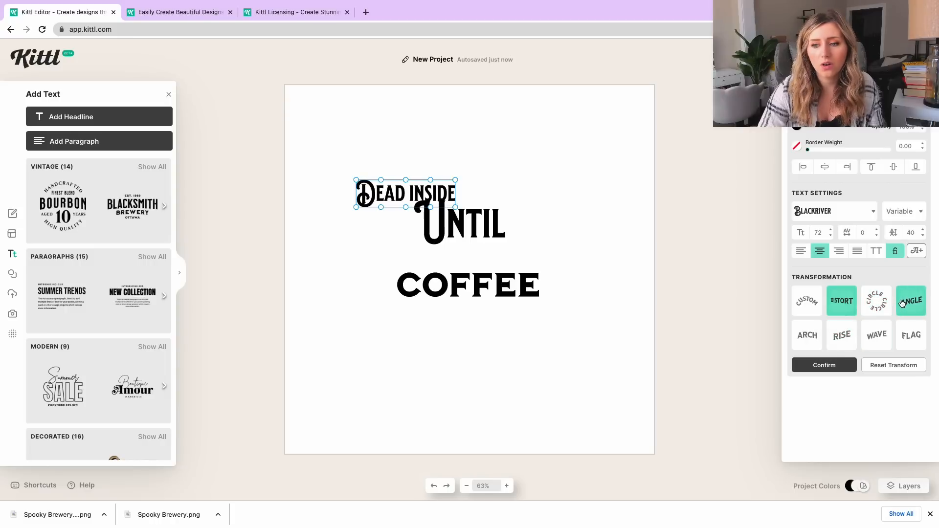
click(902, 304)
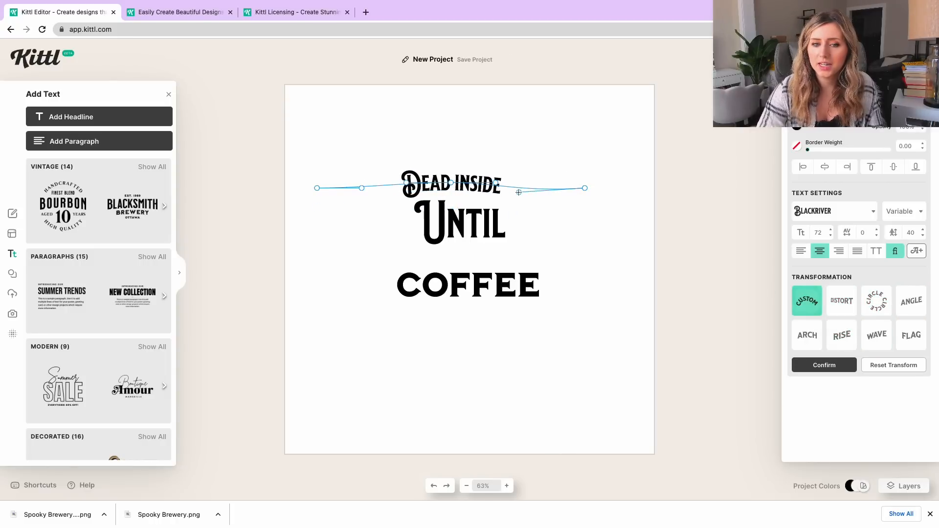
- Finish the Custom curve on the Dead inside text and enlarge the text to size 139
click(547, 156)
click(475, 192)
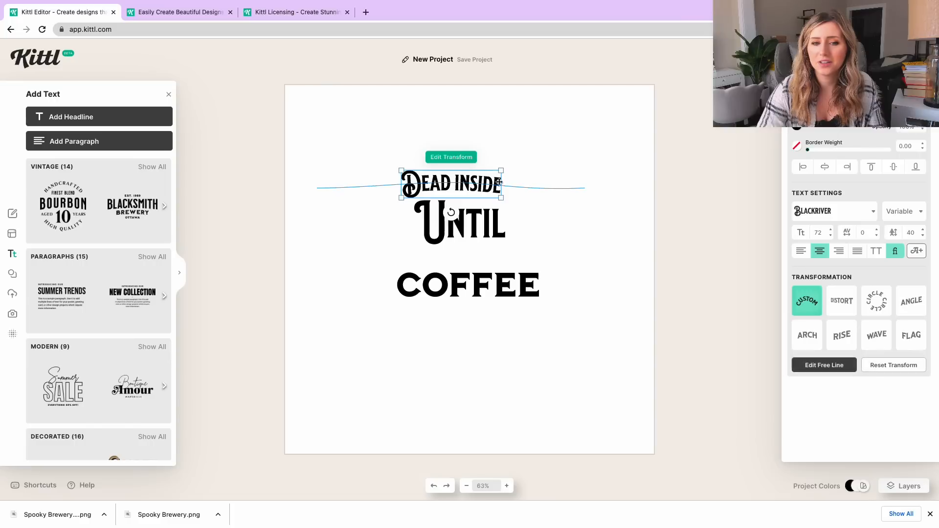
mouse_move(504, 171)
mouse_down()
mouse_move(537, 145)
mouse_move(583, 132)
mouse_move(562, 128)
mouse_move(518, 173)
mouse_up()
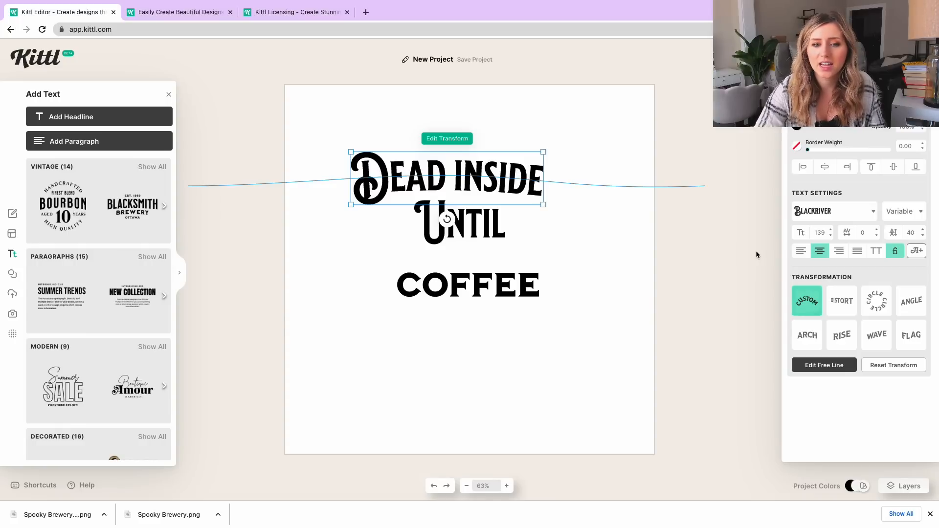
- Try the Distort and Circle transformations on the Dead inside text, and arch it with a stronger curve
click(842, 302)
click(875, 307)
click(771, 351)
drag(866, 394, 935, 394)
drag(641, 215, 598, 229)
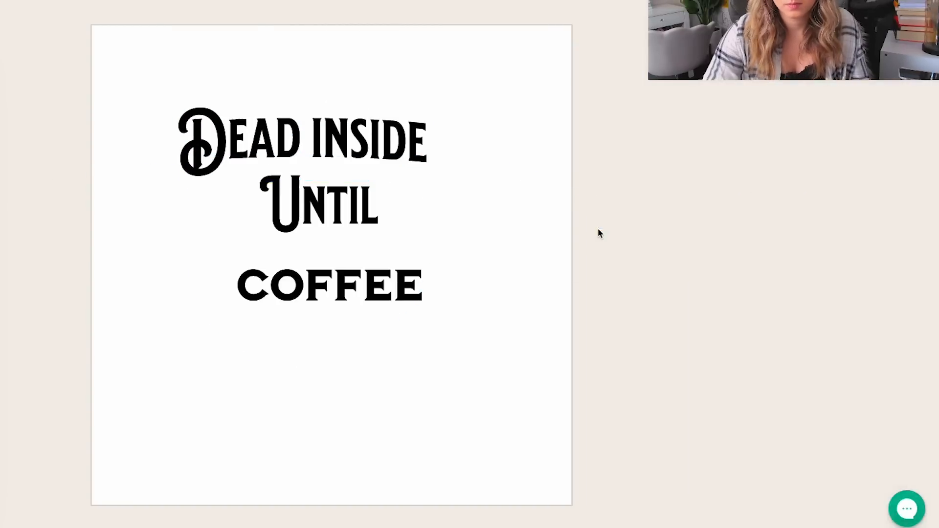
- Distort the Until text so its right end flares taller, and position it under the shifted Dead inside line
drag(327, 142, 350, 142)
click(372, 216)
click(816, 307)
drag(378, 176, 492, 134)
drag(378, 233, 488, 252)
drag(408, 208, 464, 202)
- Enlarge the Coffee text to size 154 and bend it with the Flag transformation
drag(406, 286, 399, 266)
drag(508, 249, 622, 191)
drag(511, 248, 445, 268)
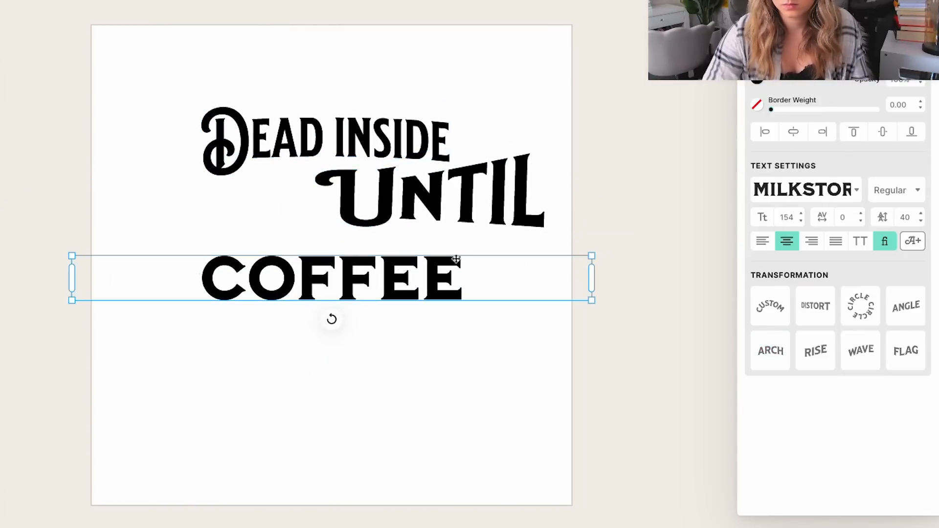
click(816, 350)
click(861, 350)
click(906, 351)
drag(342, 265, 382, 264)
- Enlarge Dead inside across the design's upper part, and offset Until to the left and Coffee to the right beneath it
click(289, 142)
drag(202, 177, 173, 198)
drag(294, 144, 267, 139)
drag(425, 101, 472, 83)
drag(294, 139, 320, 138)
drag(377, 201, 211, 216)
drag(446, 257, 484, 257)
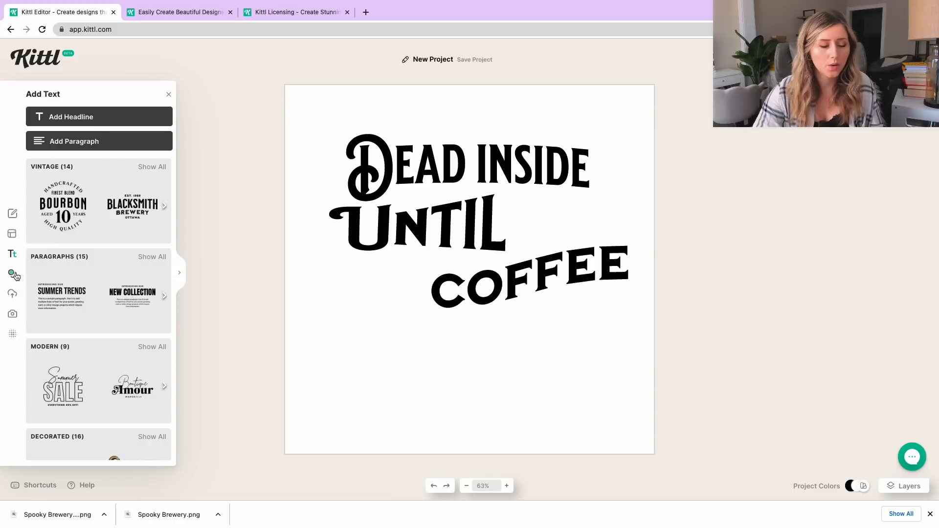
- Search the elements library for "skull" and add the skeleton hand illustration to the right of Until
click(12, 274)
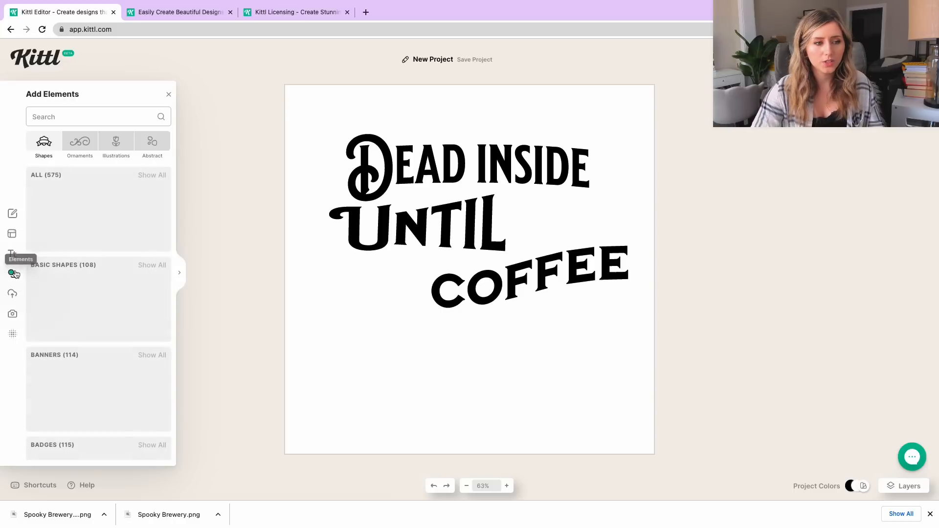
click(83, 113)
text(skelt)
key(BackSpace)
key(BackSpace)
key(BackSpace)
key(BackSpace)
text(kull)
key(Return)
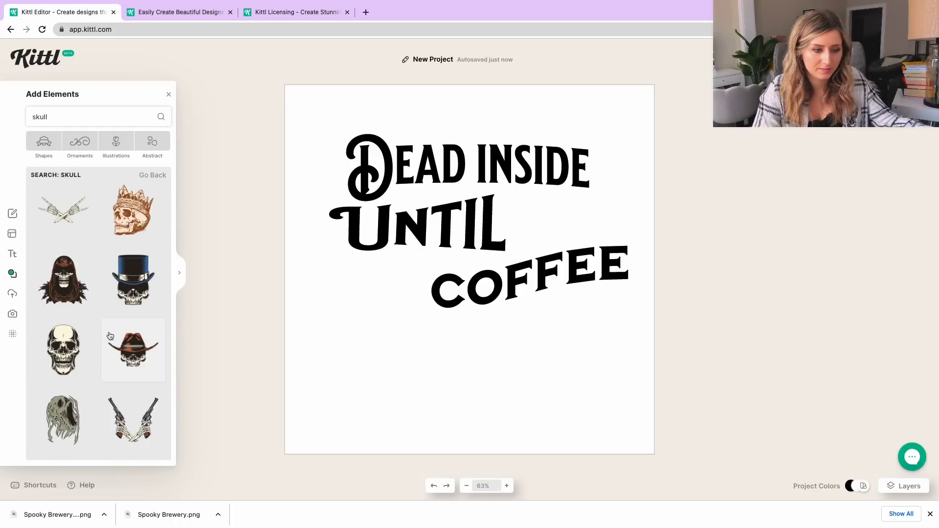
scroll(108, 331, up, 10)
click(84, 279)
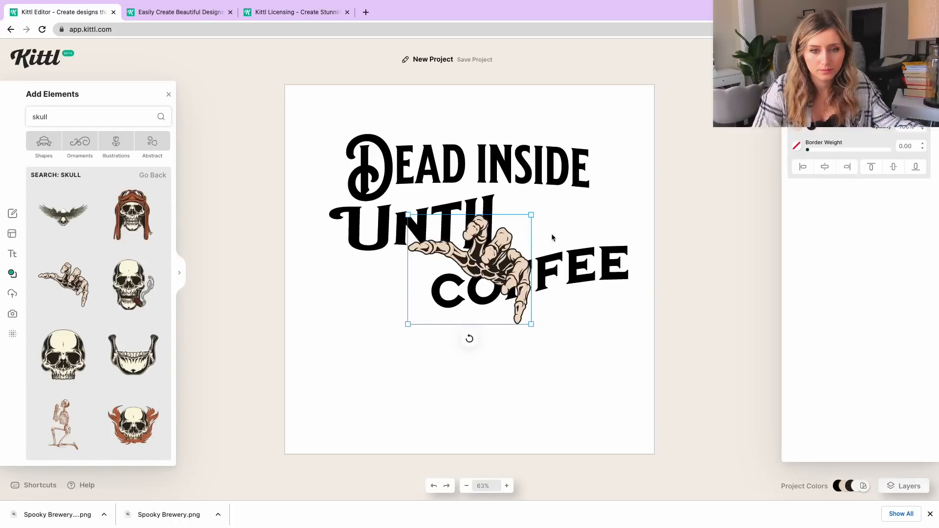
drag(489, 266, 588, 229)
- Search the elements for "coffee", add the orange mug without a saucer, and place it smaller to the left of Coffee
double_click(64, 116)
text(coffee)
key(Return)
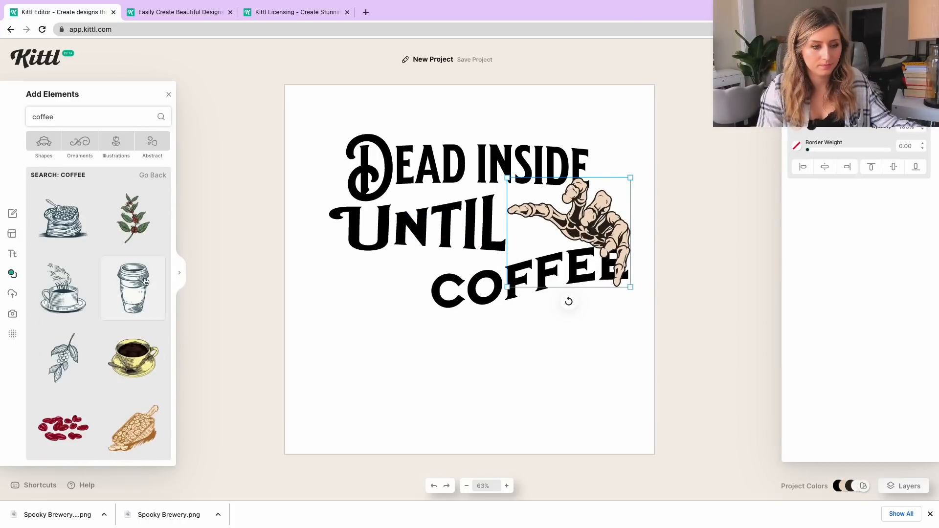
scroll(109, 350, down, 12)
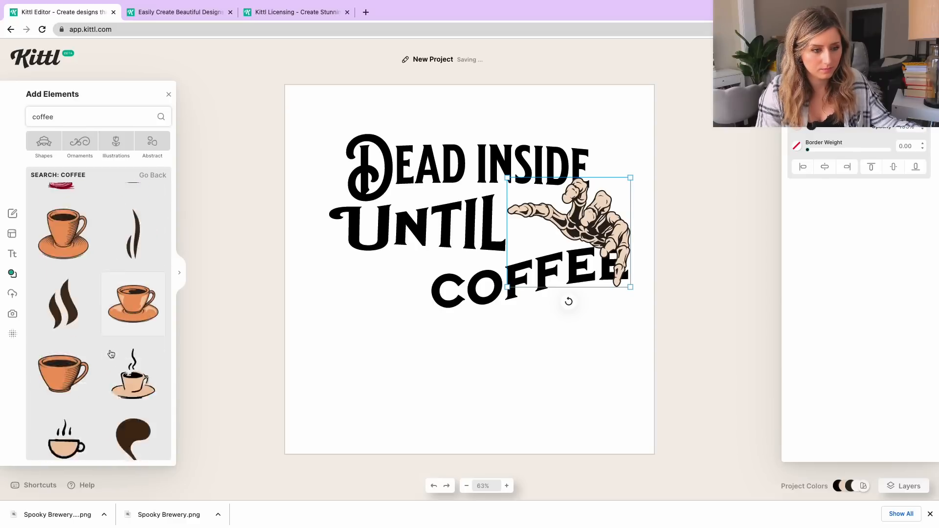
scroll(120, 384, down, 5)
click(65, 283)
drag(532, 210, 498, 265)
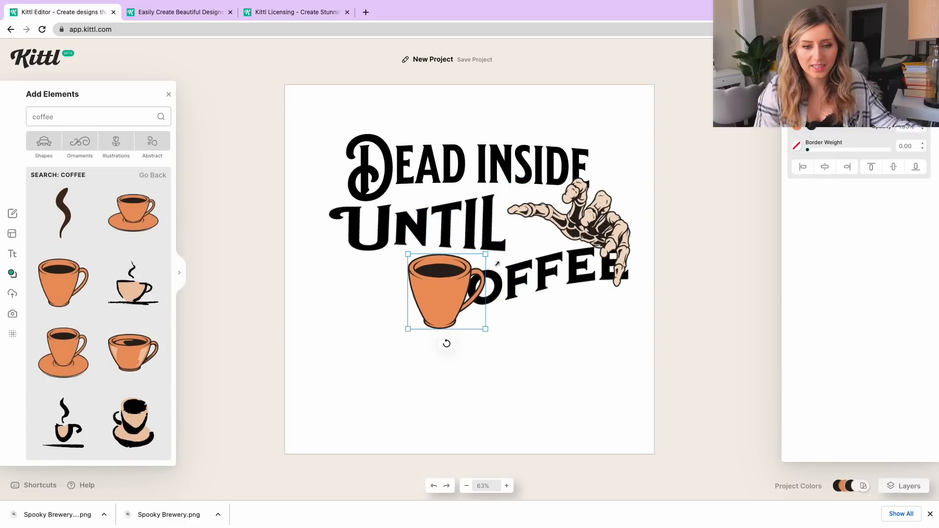
drag(429, 291, 368, 292)
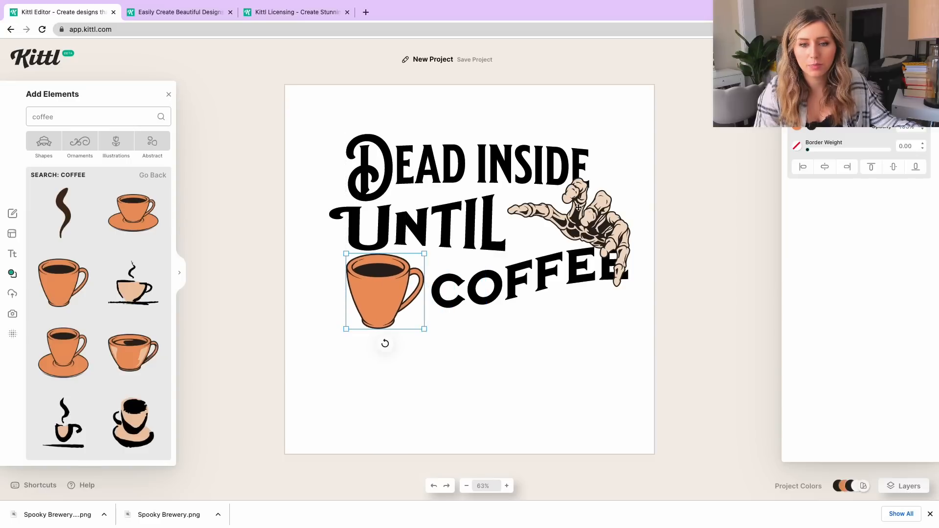
- Shrink the skeleton hand and position it between Until and the end of Coffee
drag(577, 208, 562, 210)
drag(613, 179, 593, 196)
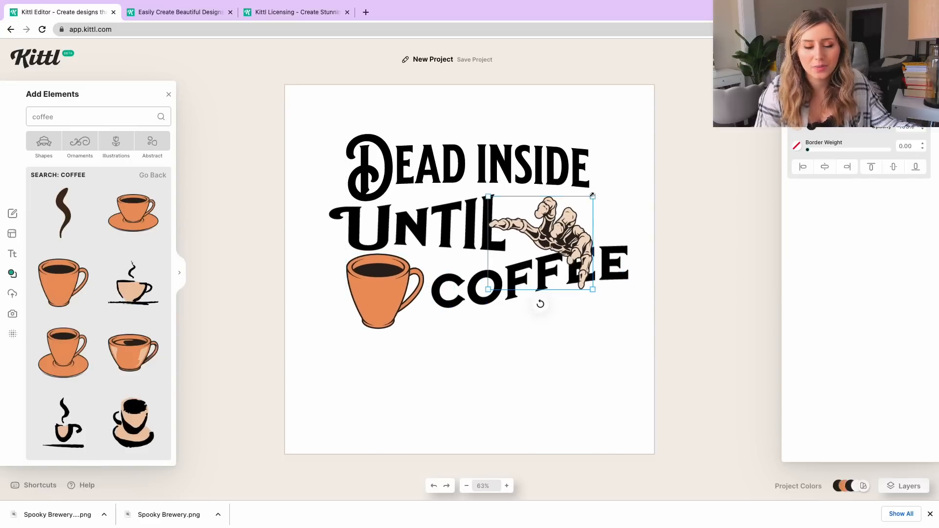
drag(562, 235, 577, 226)
- Set the Coffee text in the Brookfield typeface, enlarge it to size 245, and place it beside the mug
click(544, 288)
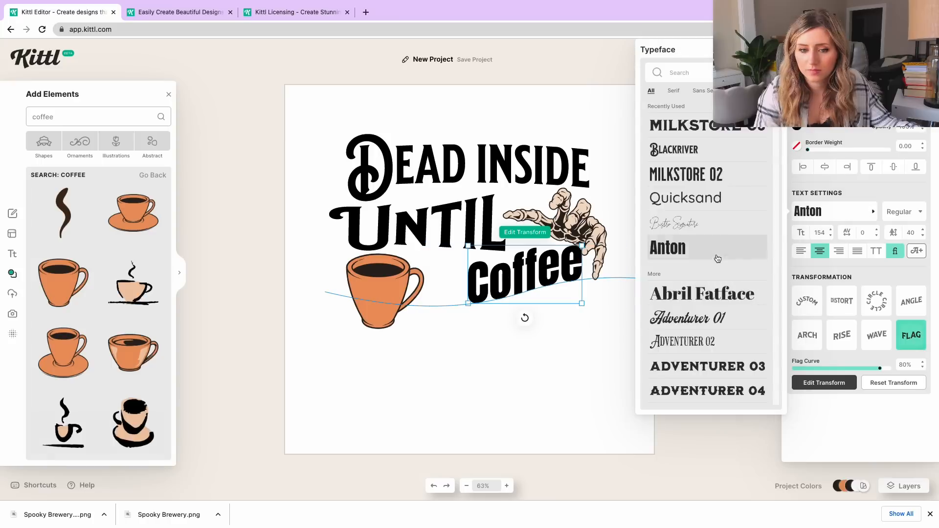
scroll(704, 282, down, 11)
scroll(703, 282, down, 3)
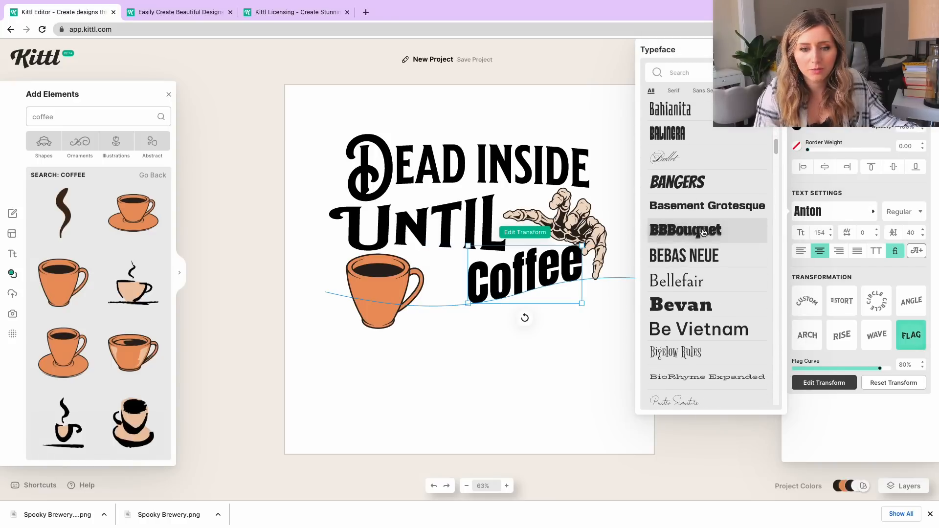
click(702, 234)
scroll(703, 281, down, 15)
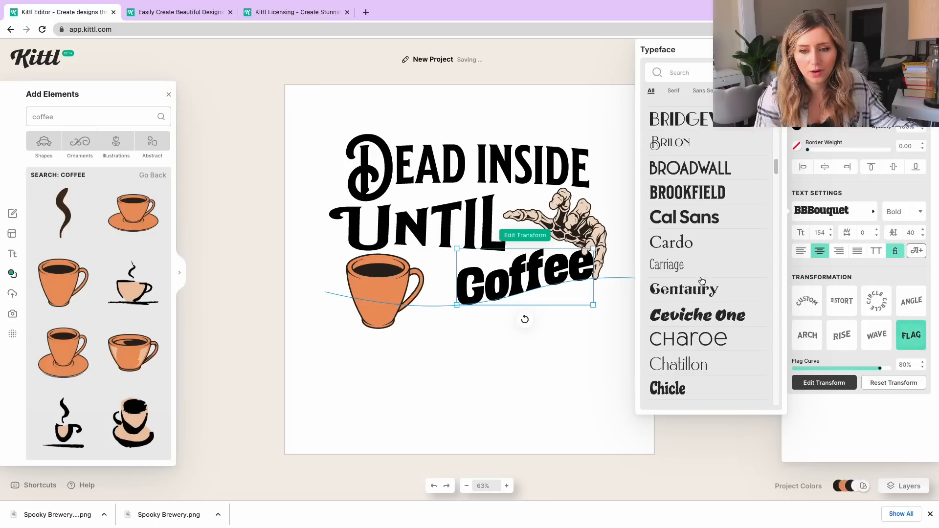
click(702, 199)
drag(579, 248, 643, 216)
drag(550, 265, 505, 285)
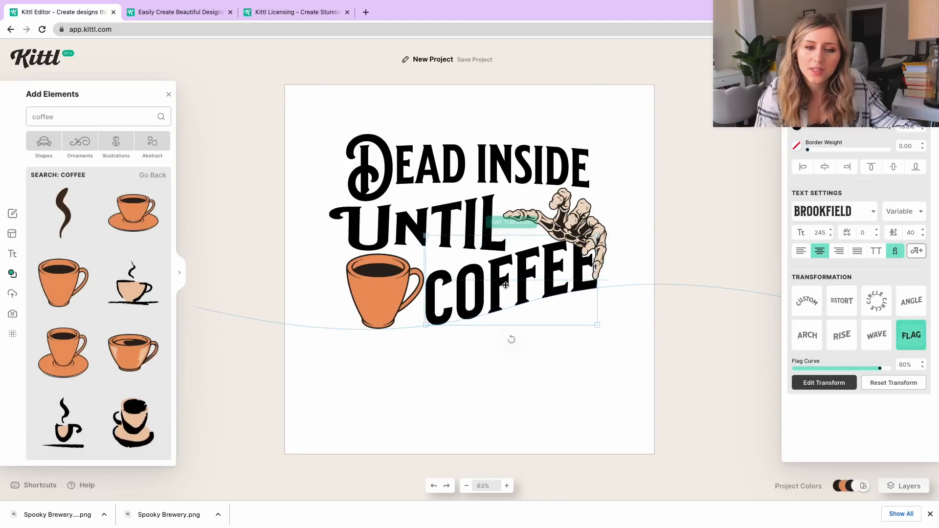
- Rotate the skeleton hand counterclockwise and reposition it so it reaches down over the Coffee text
click(425, 218)
drag(563, 226, 558, 216)
drag(551, 286, 589, 273)
drag(562, 223, 575, 232)
- Remove the beige fill color from the skeleton hand, leaving only its black linework
click(797, 126)
click(658, 243)
click(623, 170)
click(586, 210)
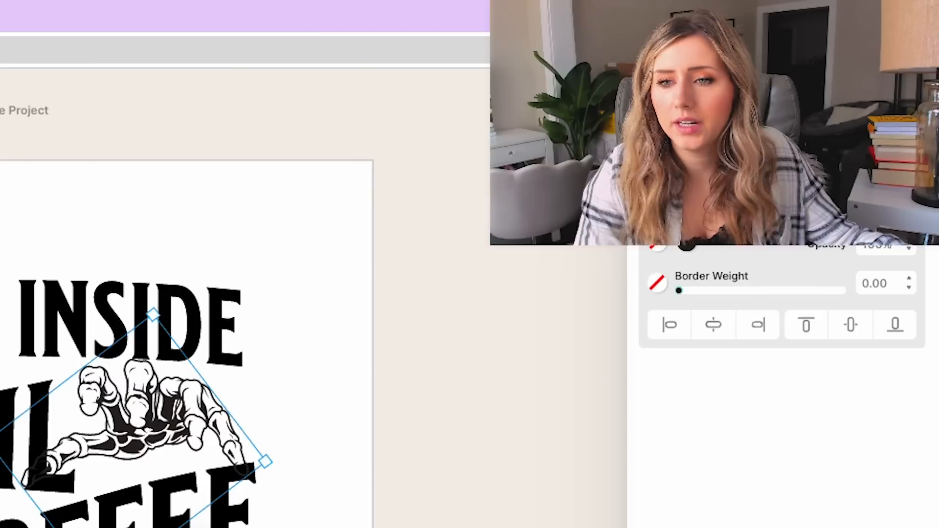
- Recolor the orange body of the coffee mug to a pale cream
click(796, 127)
click(420, 299)
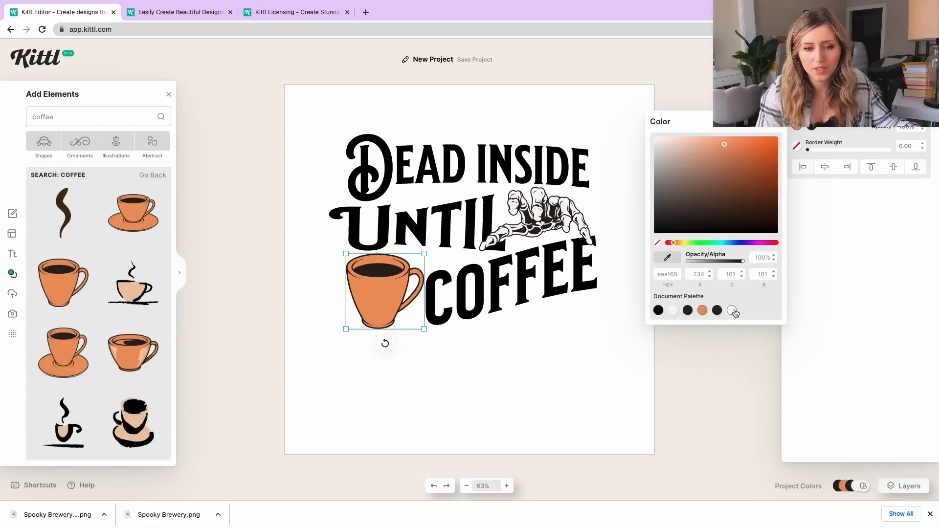
click(734, 311)
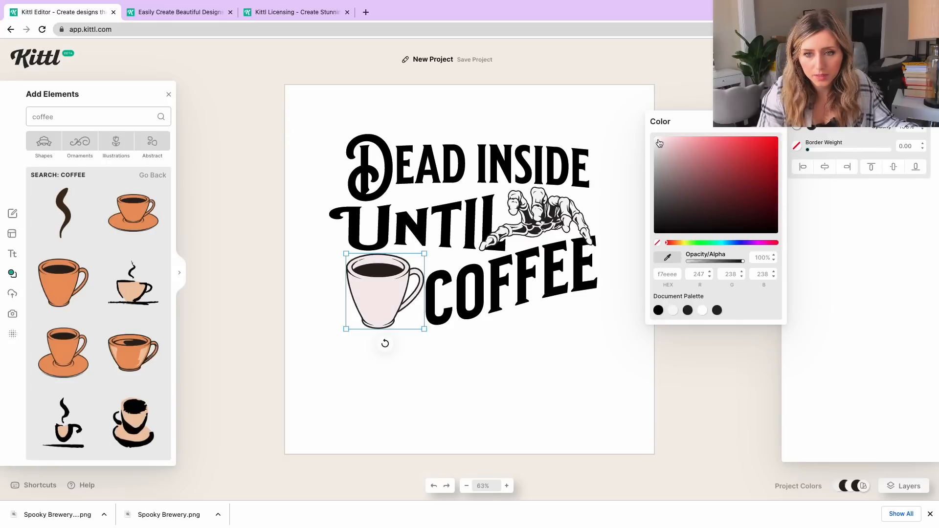
drag(667, 243, 677, 243)
- Fill the skeleton hand with the same pale cream as the coffee mug
click(543, 219)
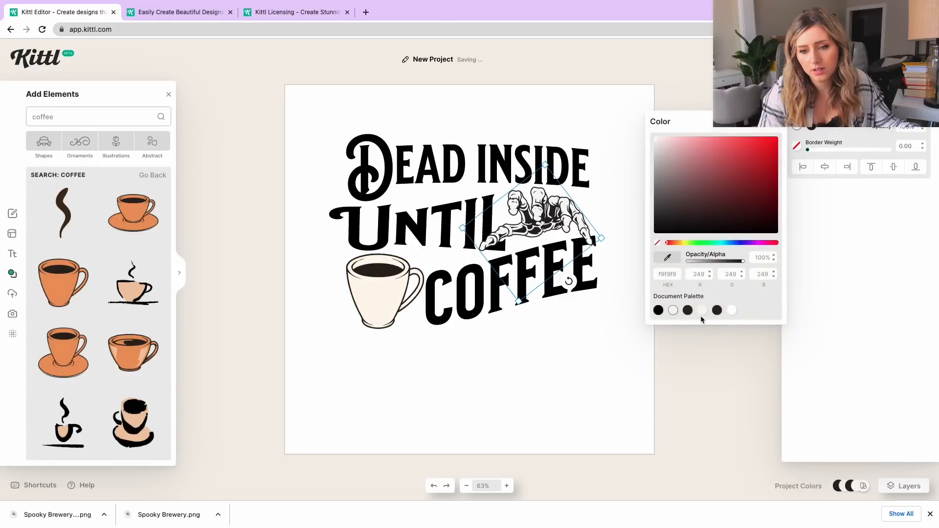
click(703, 312)
click(517, 348)
- Try a Distort transformation on the Dead Inside text, pulling its upper-right corner outward to slant the letters
click(464, 176)
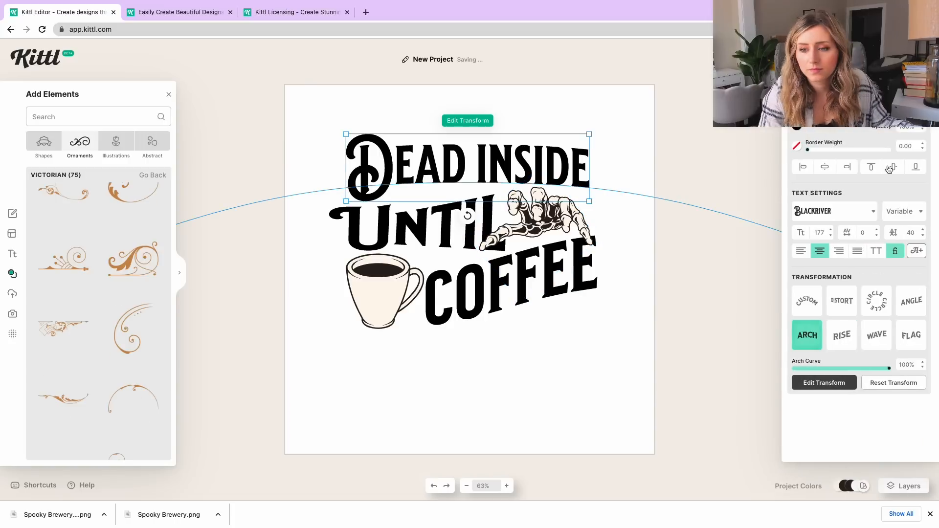
click(809, 307)
click(855, 301)
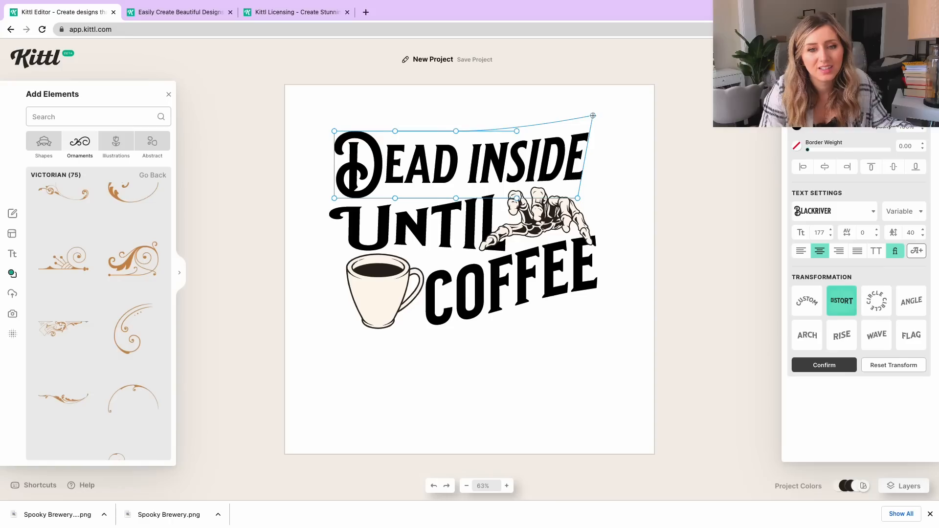
drag(593, 115, 593, 131)
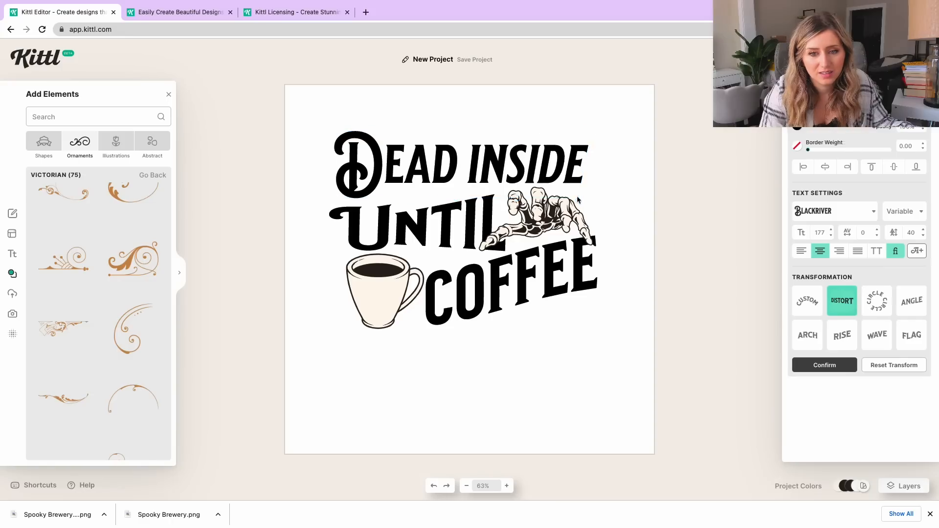
click(589, 197)
click(588, 197)
click(565, 157)
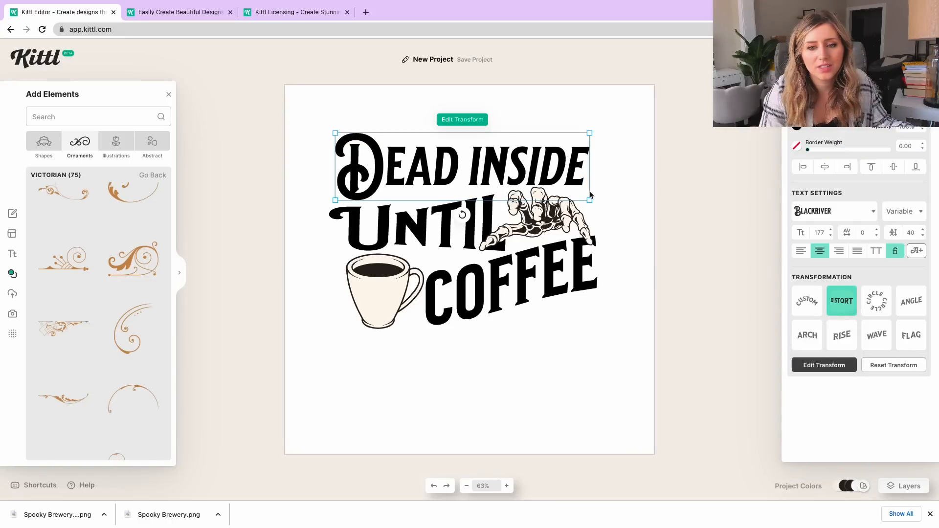
- Enlarge the Dead Inside text to size 190 to match Until's overall width and give it a Rise transformation
drag(590, 200, 610, 206)
drag(565, 162, 564, 151)
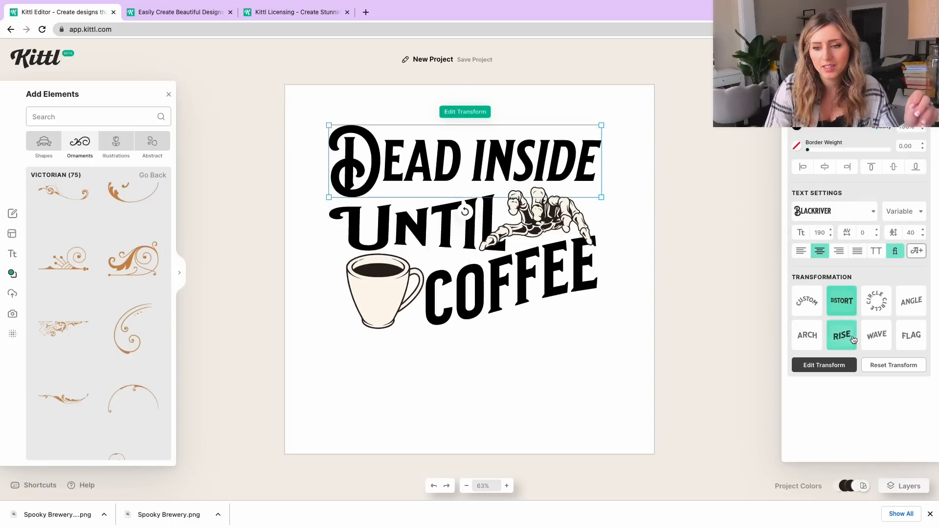
click(854, 340)
- Make the Until text slightly smaller and shift the skeleton hand a little to its right
double_click(437, 231)
click(449, 254)
mouse_move(410, 231)
mouse_down()
mouse_move(420, 221)
mouse_move(416, 229)
mouse_up()
drag(525, 228, 532, 229)
- Reset the Dead Inside text to untransformed lettering just above Until and give it a Line Shadow
click(478, 166)
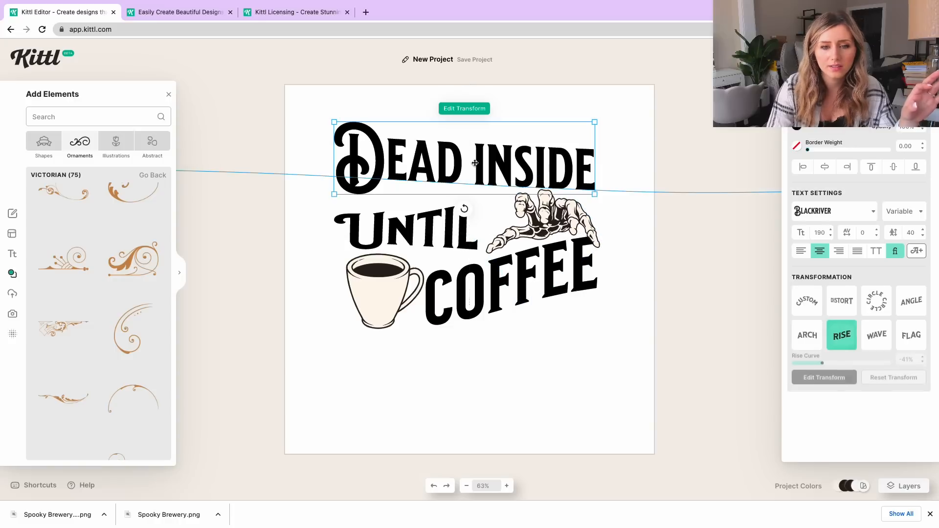
drag(515, 165, 508, 174)
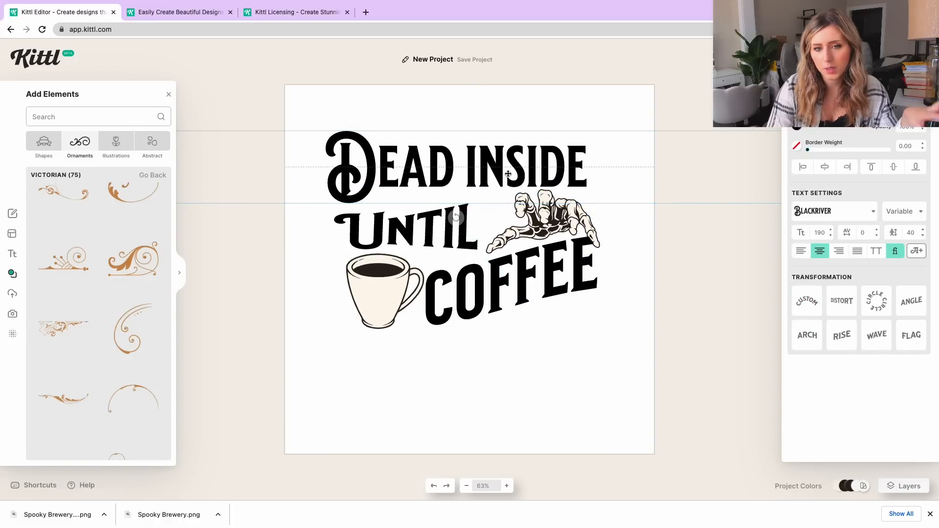
click(848, 140)
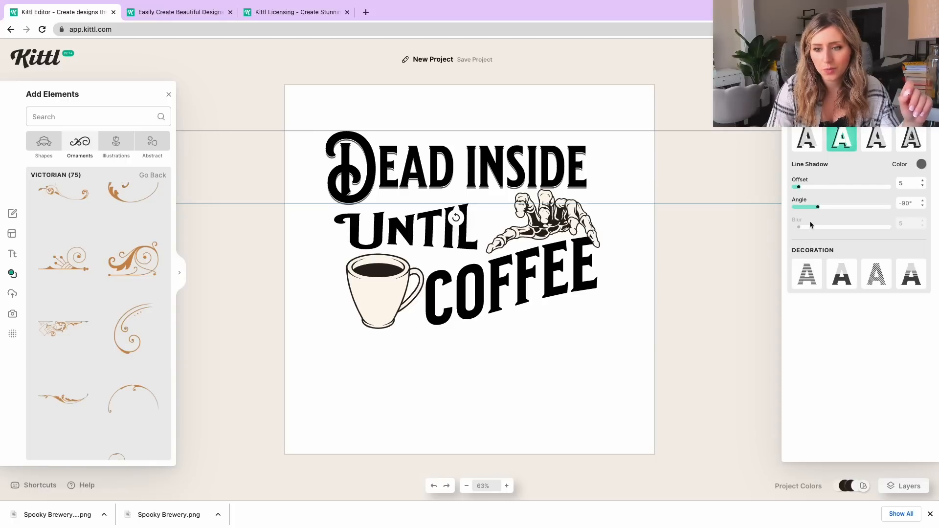
- Try the line, Color Cut and Fading Color Cut decorations on the Dead Inside text
click(841, 274)
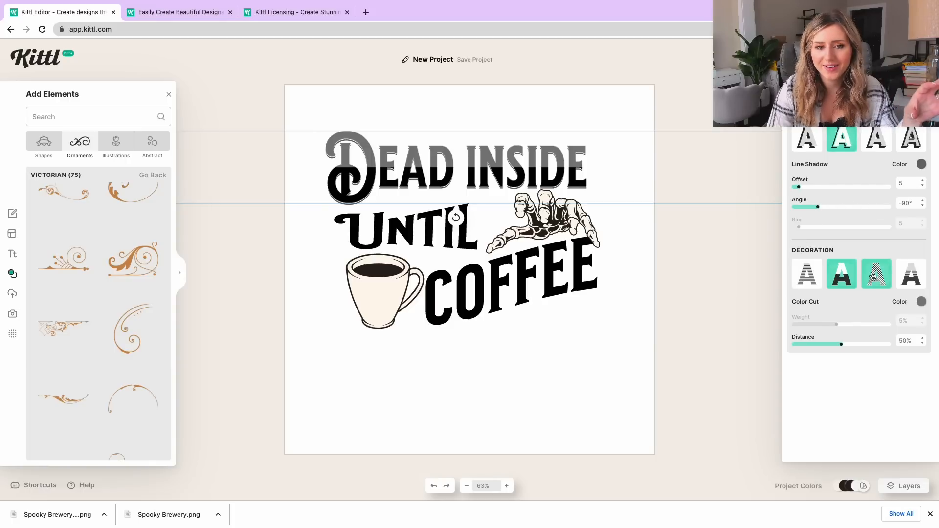
click(876, 278)
click(907, 284)
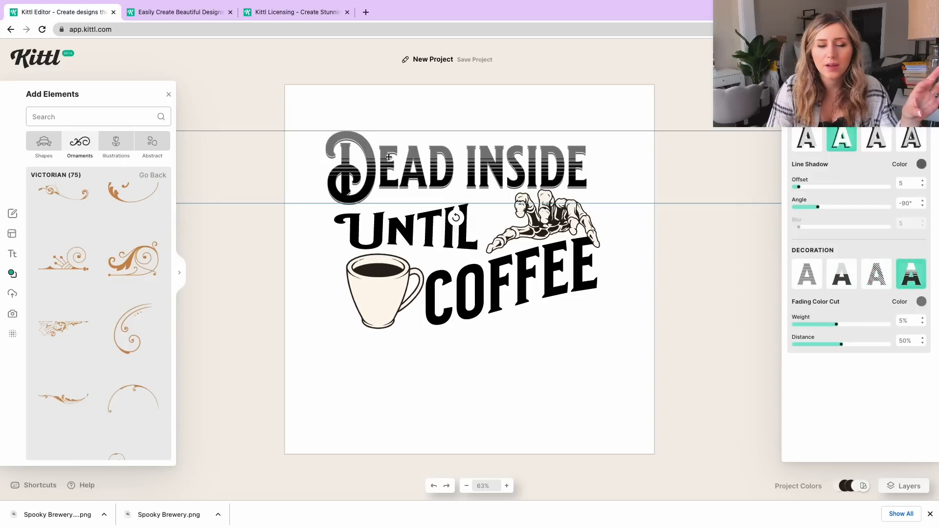
click(838, 266)
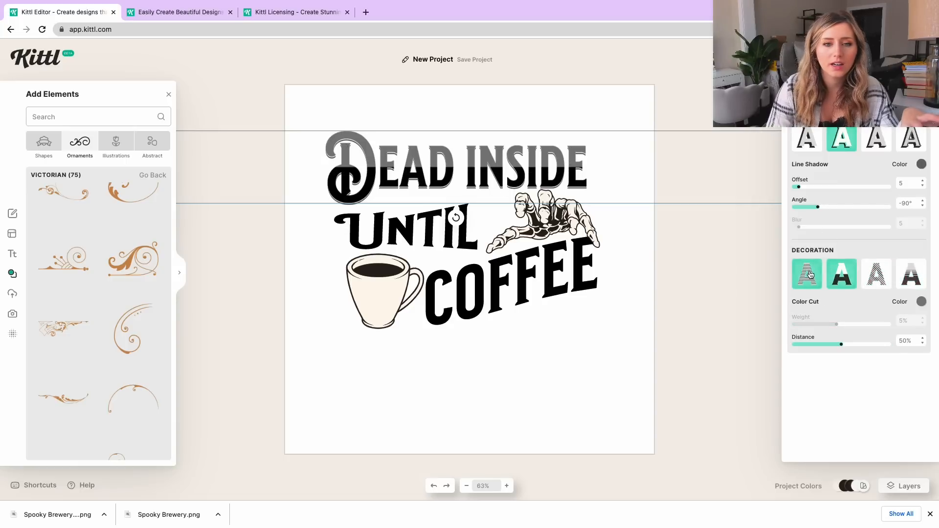
click(810, 274)
click(805, 279)
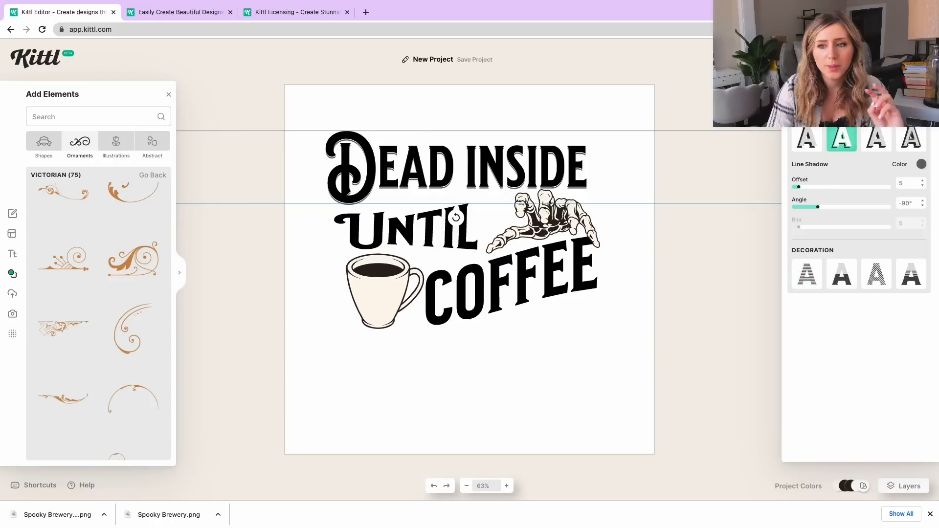
- Set the Dead Inside text's Line Shadow to black with an offset of 16 and an angle of -172°
click(888, 134)
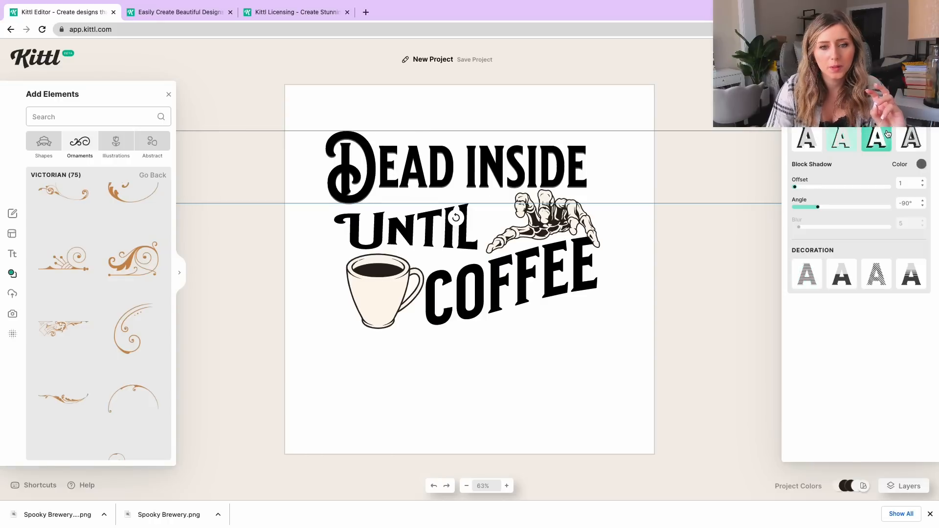
click(847, 136)
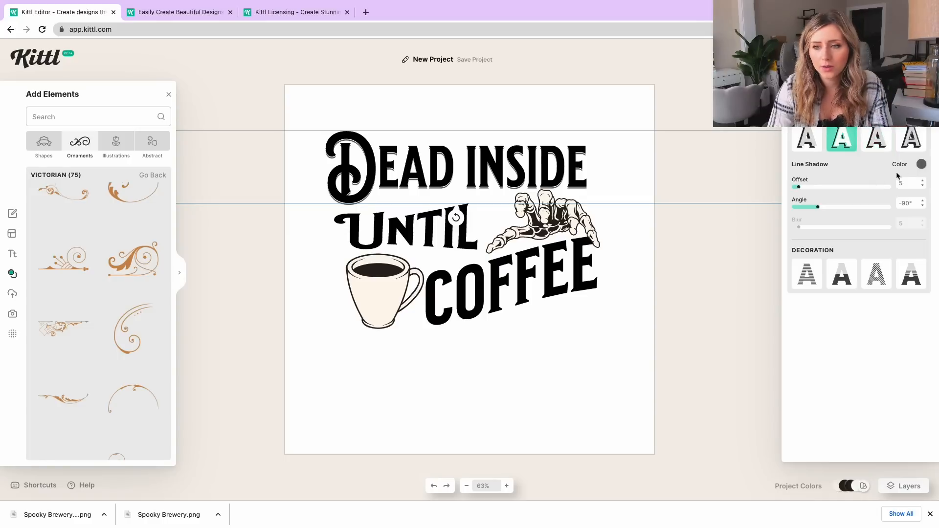
click(921, 165)
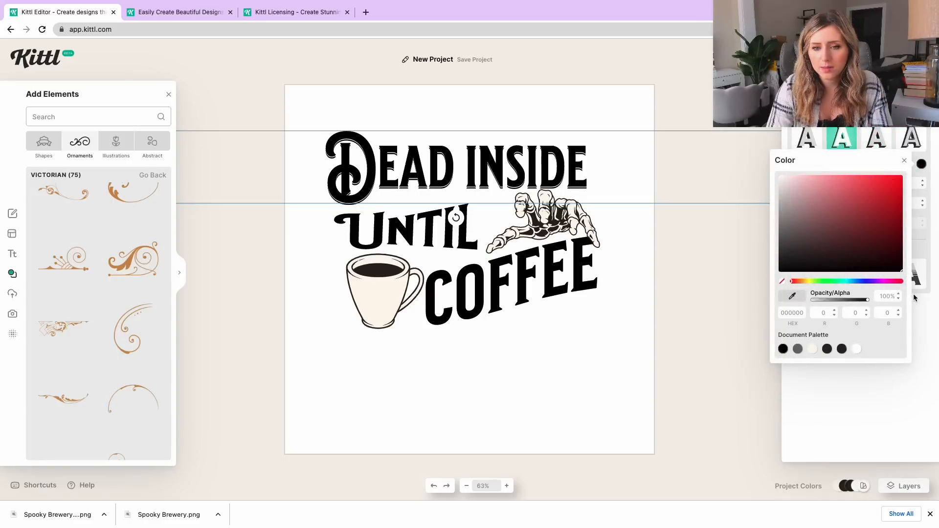
drag(819, 188, 797, 212)
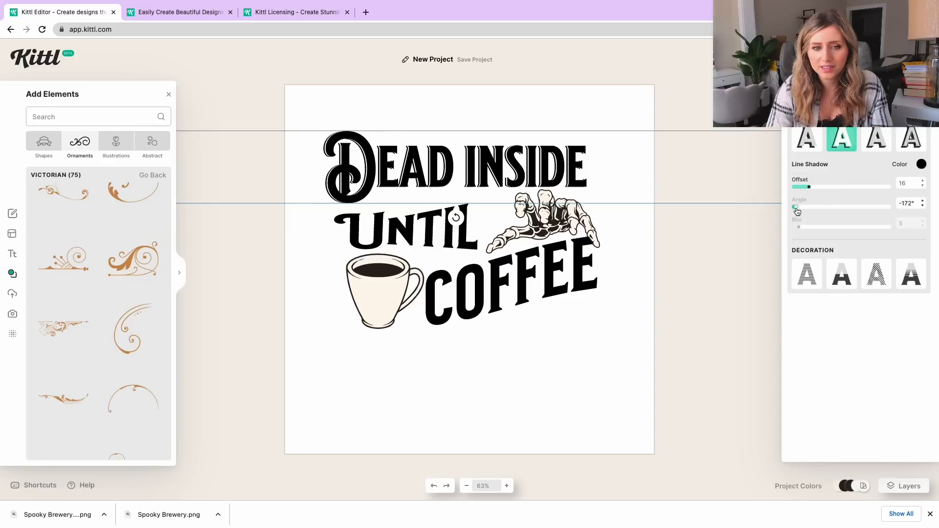
click(610, 270)
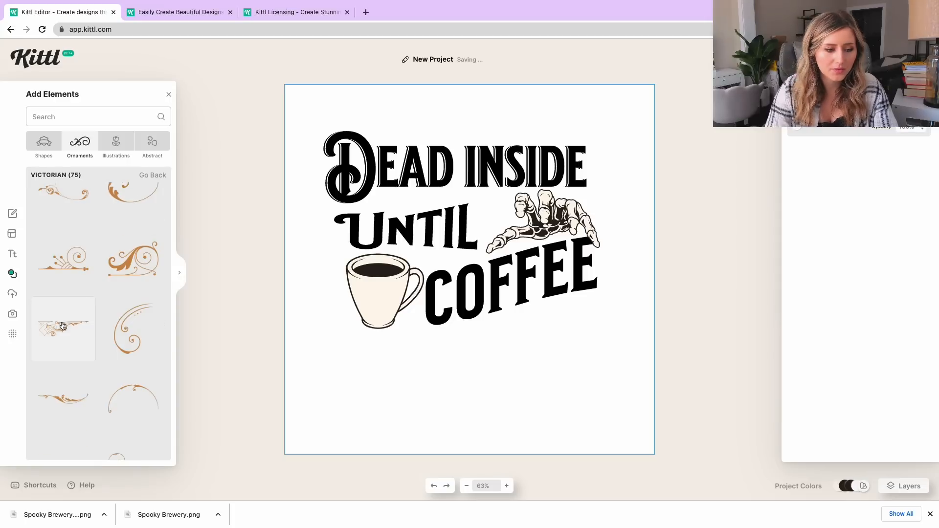
- Shrink the Until text to size 102 and move the Coffee text and skeleton hand slightly lower
scroll(63, 326, down, 5)
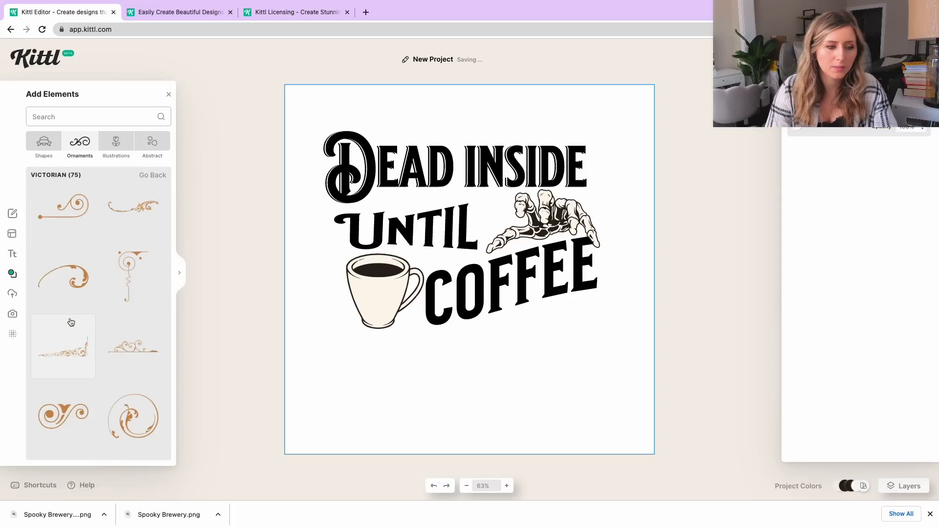
click(424, 233)
drag(478, 203, 470, 206)
drag(475, 293, 471, 308)
drag(549, 224, 549, 228)
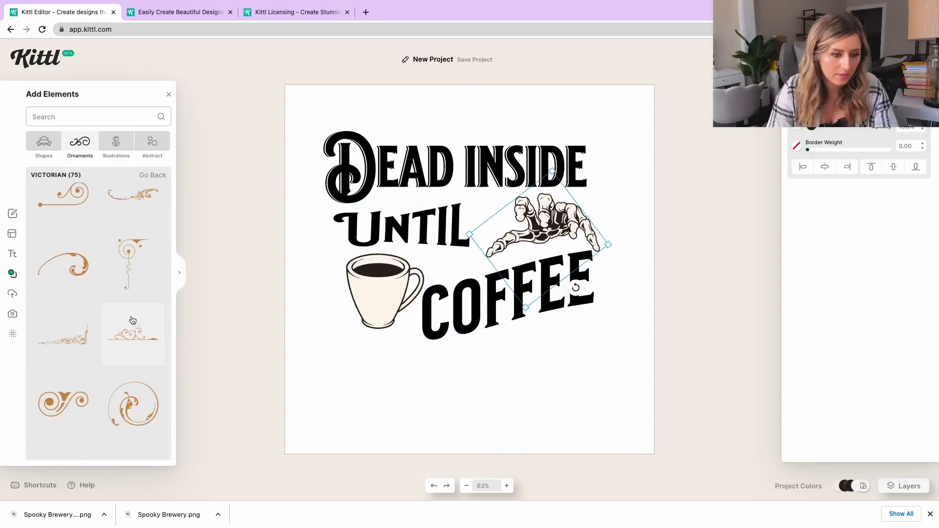
- Try an enlarged gold ornament from the Bold Flourishes collection between the Dead Inside and Until lines
click(133, 320)
click(153, 176)
click(152, 263)
drag(424, 267, 470, 198)
drag(453, 212, 366, 227)
scroll(81, 371, down, 10)
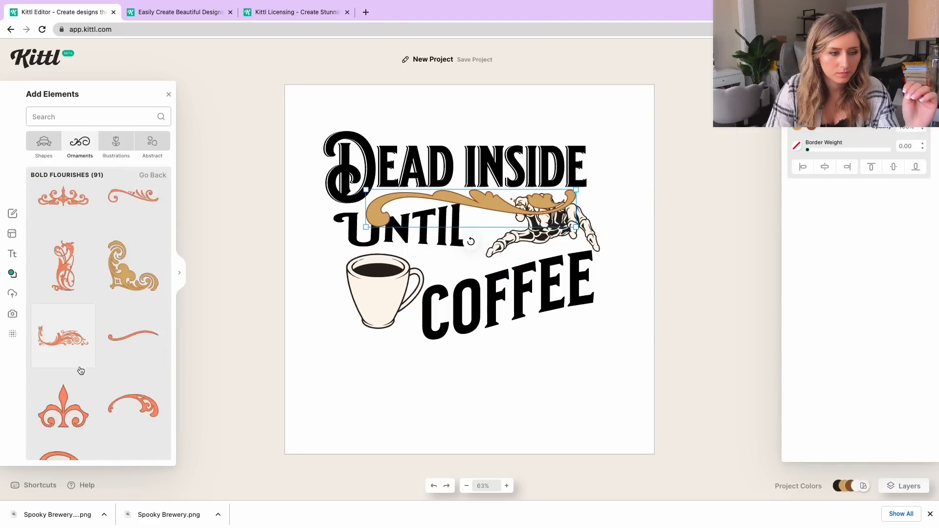
scroll(81, 371, down, 6)
key(Delete)
- Try two different orange bold flourishes around the Until line
click(63, 298)
drag(470, 271, 444, 198)
key(Delete)
scroll(61, 325, down, 5)
click(61, 320)
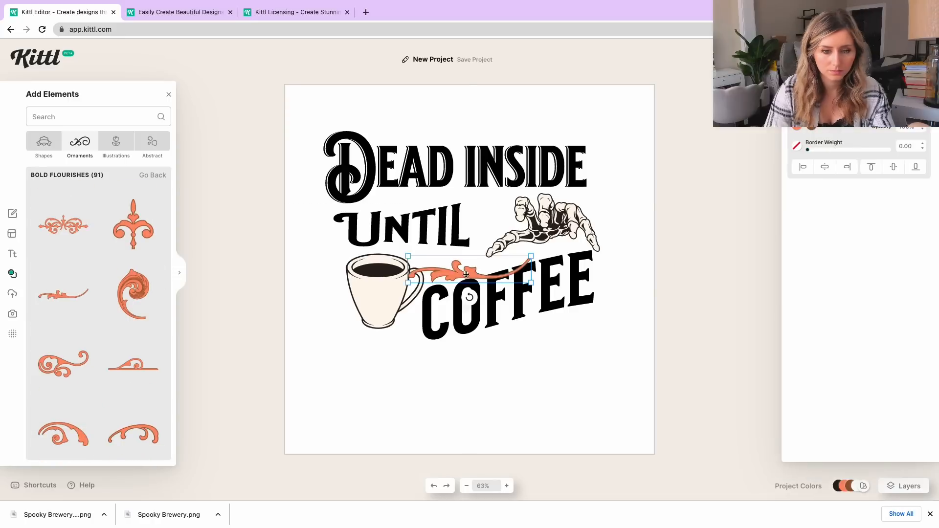
key(Delete)
- Try three more orange bold flourishes in the gap between Until and Coffee, including an enlarged curling vine
scroll(142, 354, down, 5)
click(142, 349)
drag(470, 294, 494, 252)
key(Delete)
click(63, 276)
drag(573, 228, 609, 217)
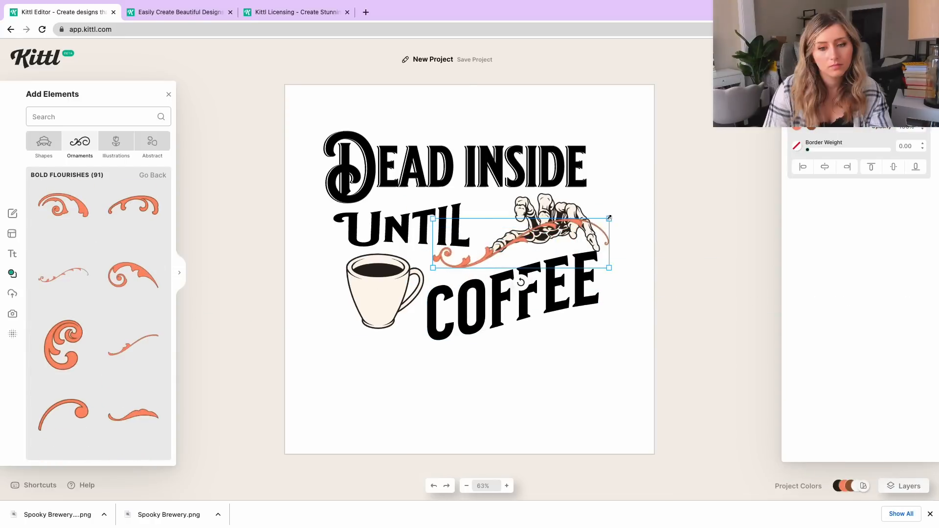
key(Delete)
scroll(78, 293, down, 5)
click(63, 218)
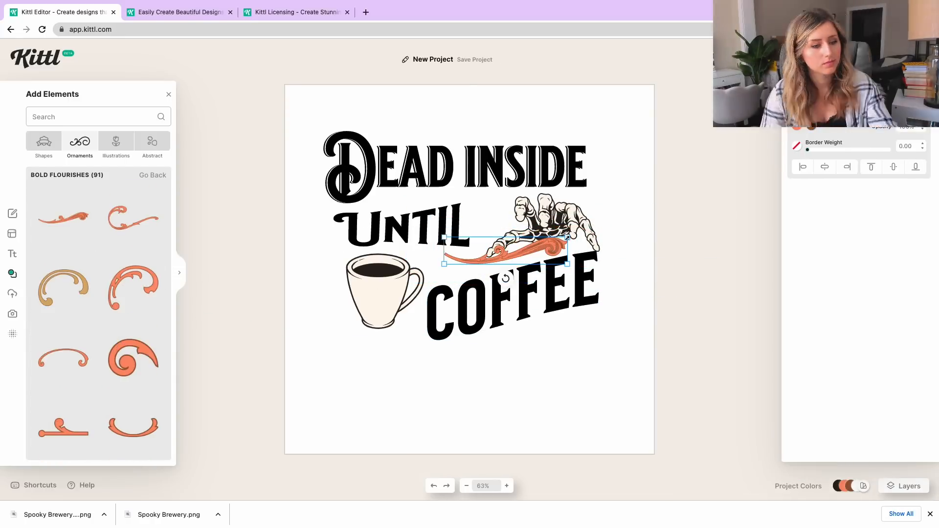
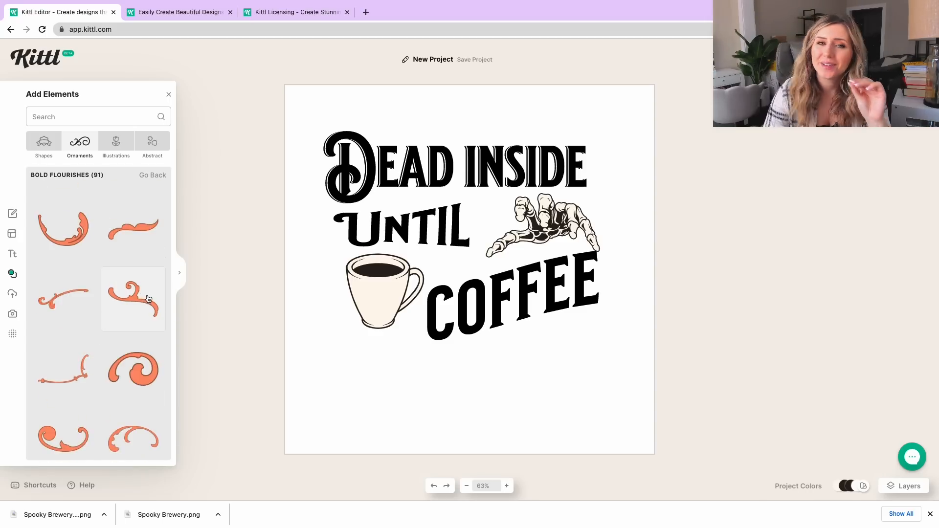
- Browse the full ornament collection, the text templates and the shape elements for a suitable decoration
scroll(149, 299, up, 5)
click(88, 149)
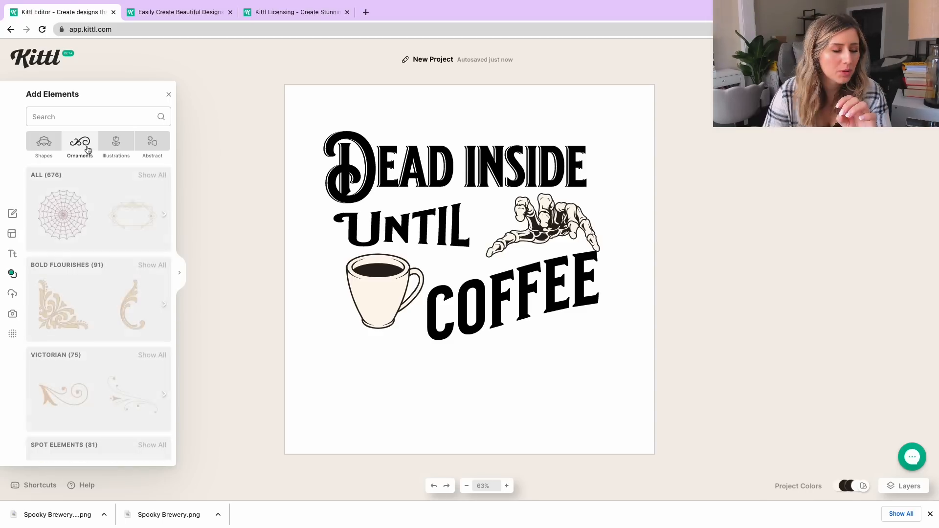
click(152, 174)
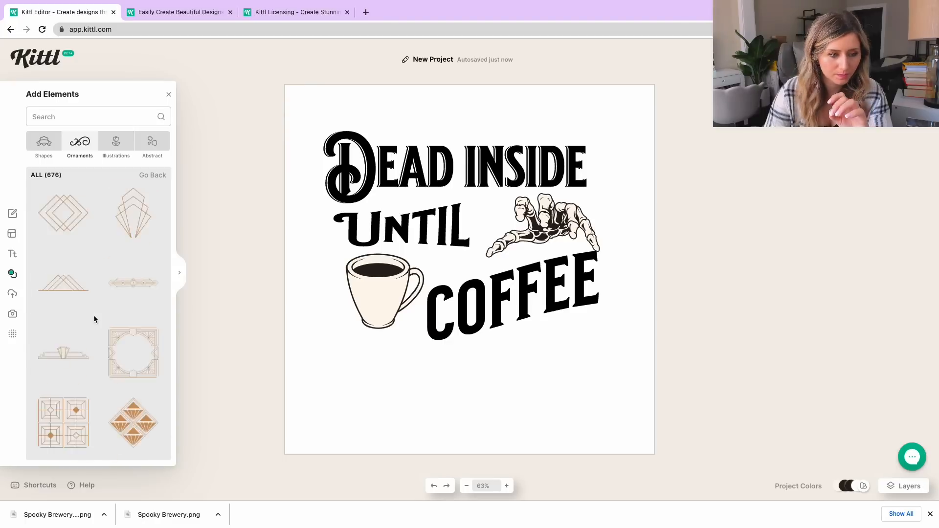
click(13, 254)
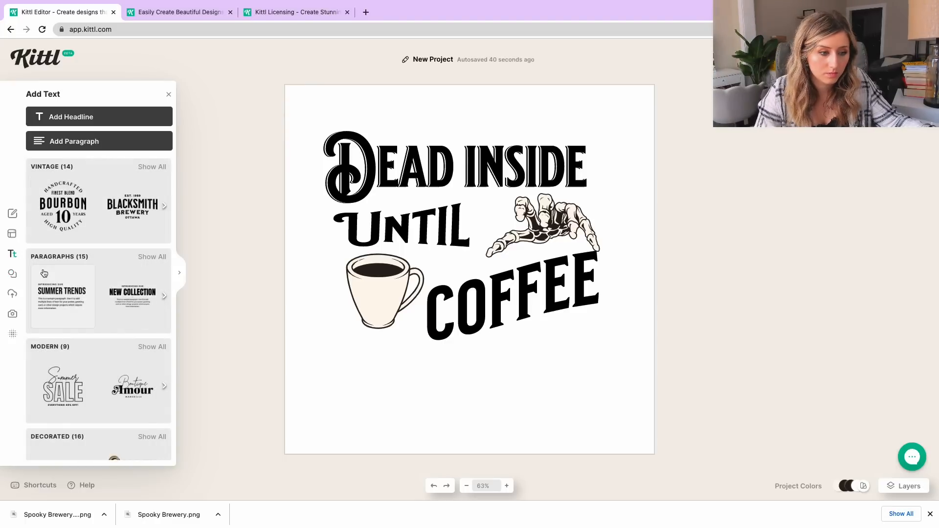
click(12, 233)
click(14, 273)
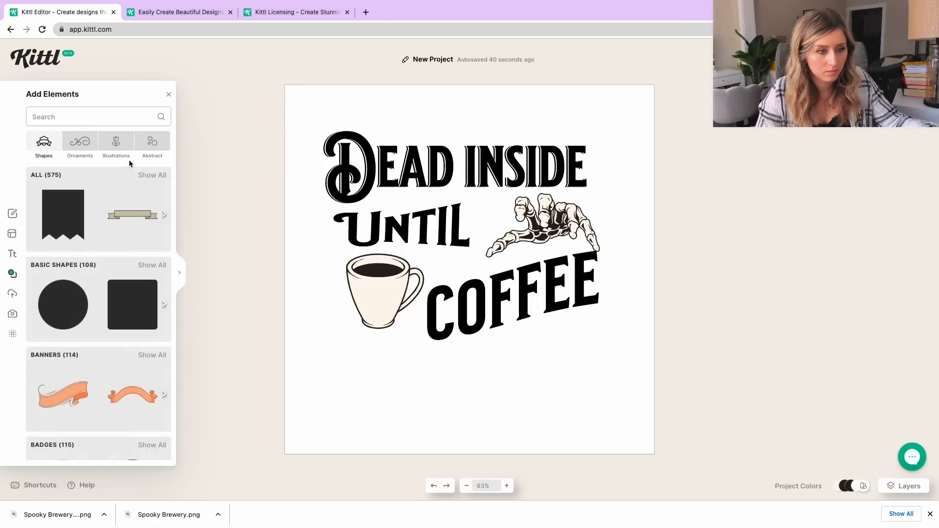
- Place an enlarged slanted beige ribbon banner across the middle of the design and move the Until text slightly down and right
click(165, 217)
click(55, 219)
drag(531, 235, 643, 174)
drag(570, 207, 471, 212)
click(389, 220)
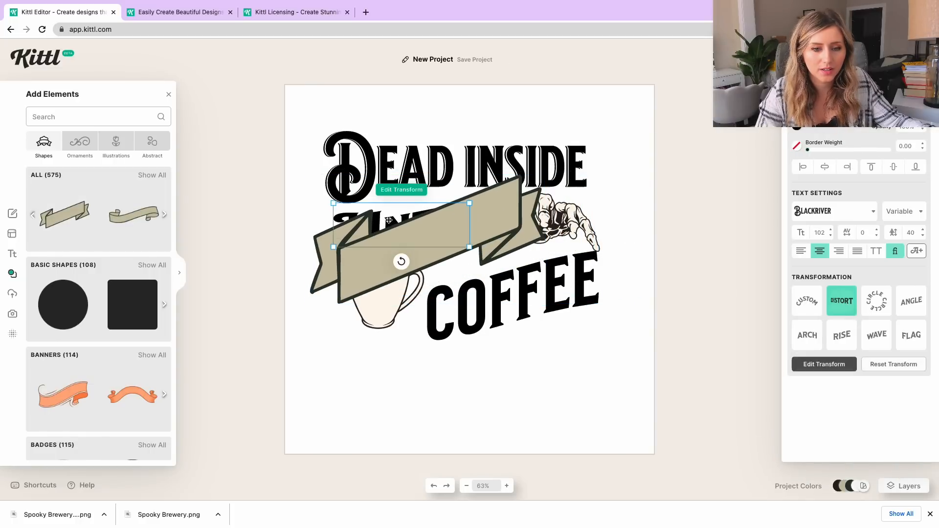
drag(389, 220, 409, 234)
- Replace the large slanted banner with a smaller wavy beige ribbon and browse further banner shapes
click(147, 218)
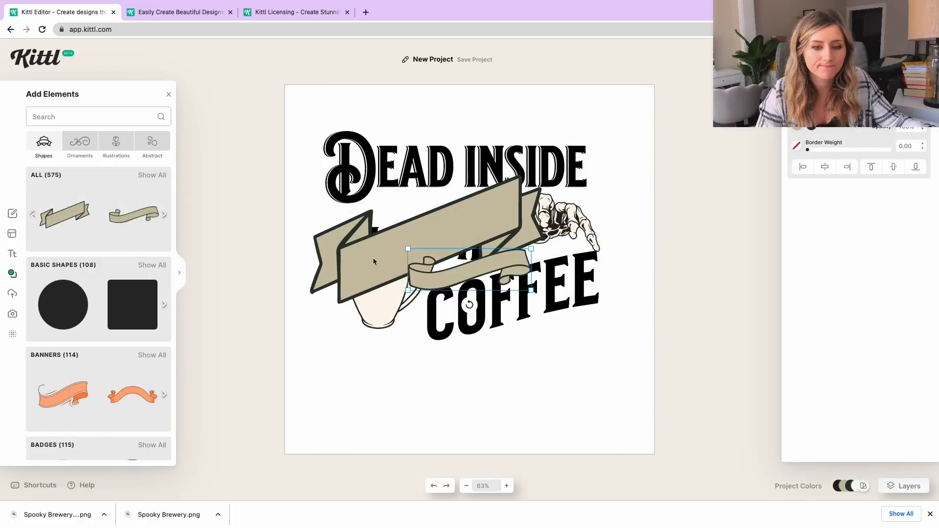
click(374, 261)
key(Delete)
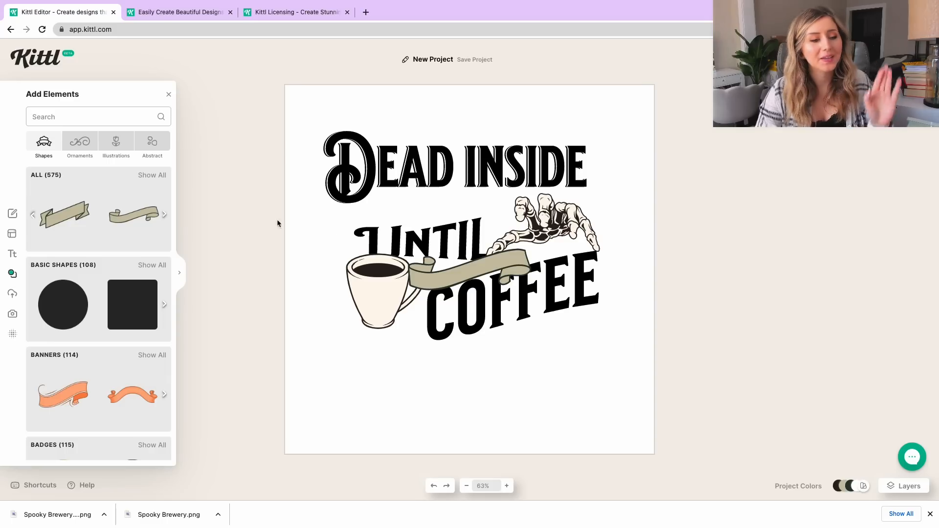
click(165, 215)
click(164, 215)
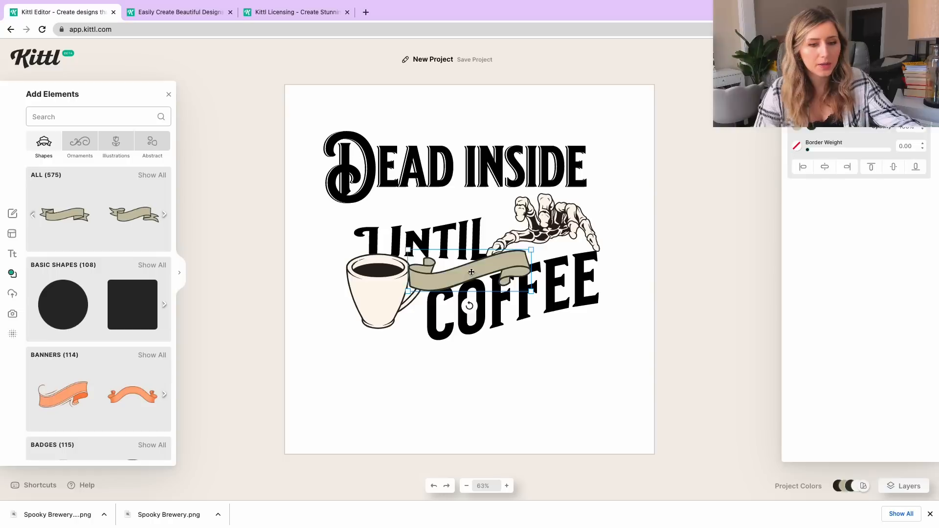
- Switch back to the fork-tailed ribbon, enlarge and tilt it across the middle, and move the Until text below the mug
key(Delete)
key(ctrl+z)
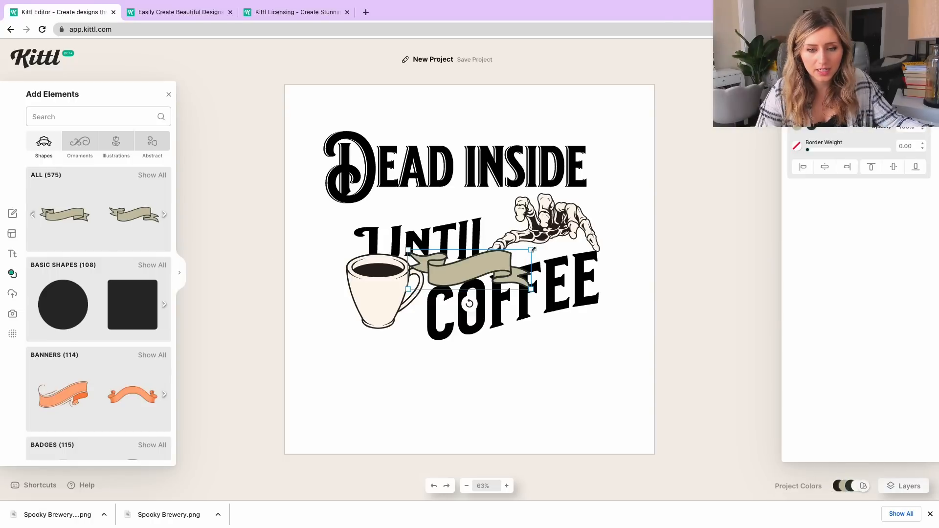
drag(533, 250, 625, 197)
drag(555, 223, 492, 207)
drag(416, 248, 371, 360)
drag(478, 210, 435, 243)
drag(448, 293, 461, 292)
drag(456, 220, 459, 215)
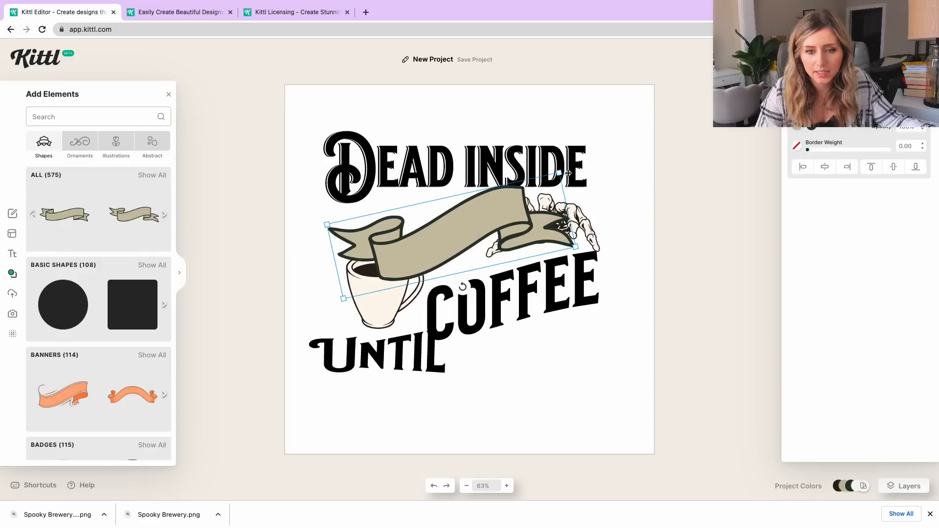
drag(561, 172, 528, 178)
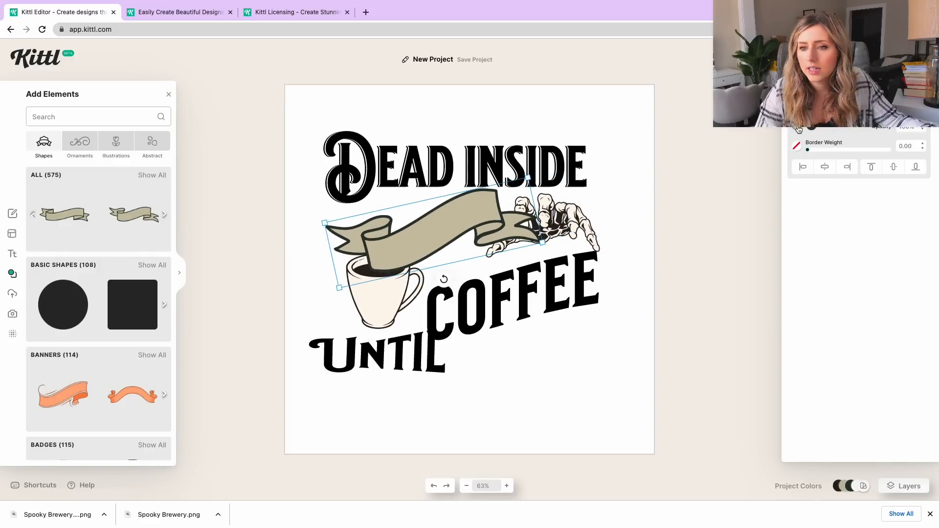
- Change the ribbon's fill to cream #fef8ef and shrink it slightly above the mug
click(798, 128)
mouse_move(695, 165)
mouse_down()
mouse_move(660, 133)
mouse_move(664, 144)
mouse_up()
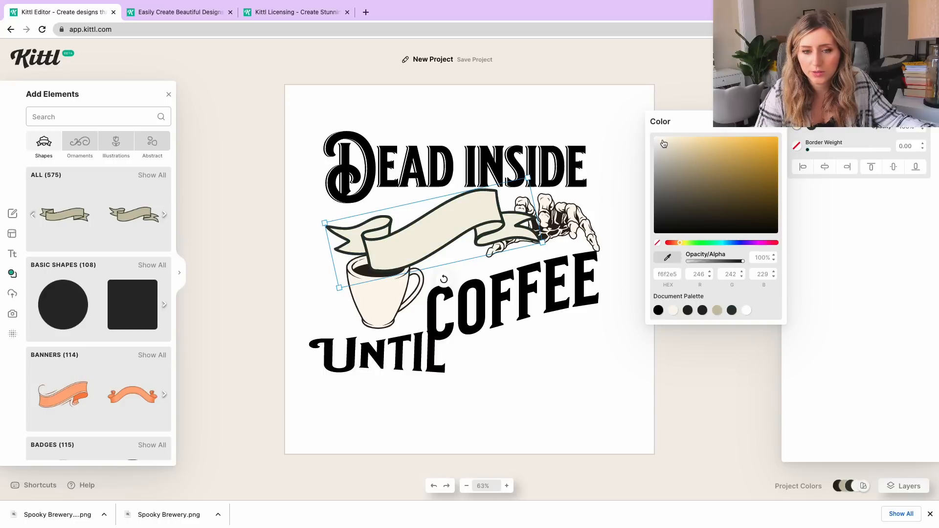
click(673, 312)
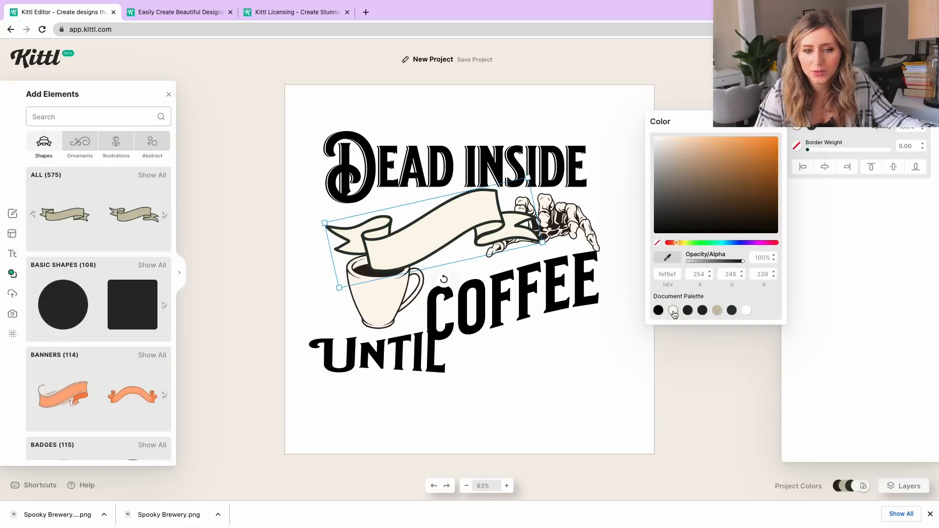
drag(528, 179, 513, 187)
drag(463, 216, 464, 211)
- Place the Until text in front of the ribbon and apply a Rise transformation fitted to the ribbon's curve
drag(409, 347, 461, 238)
right_click(451, 246)
click(480, 365)
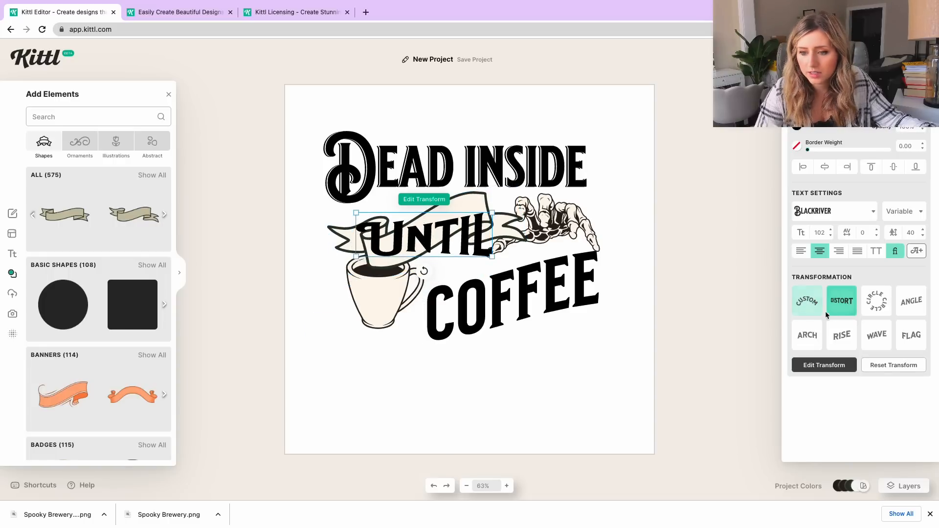
click(848, 336)
drag(403, 250, 398, 274)
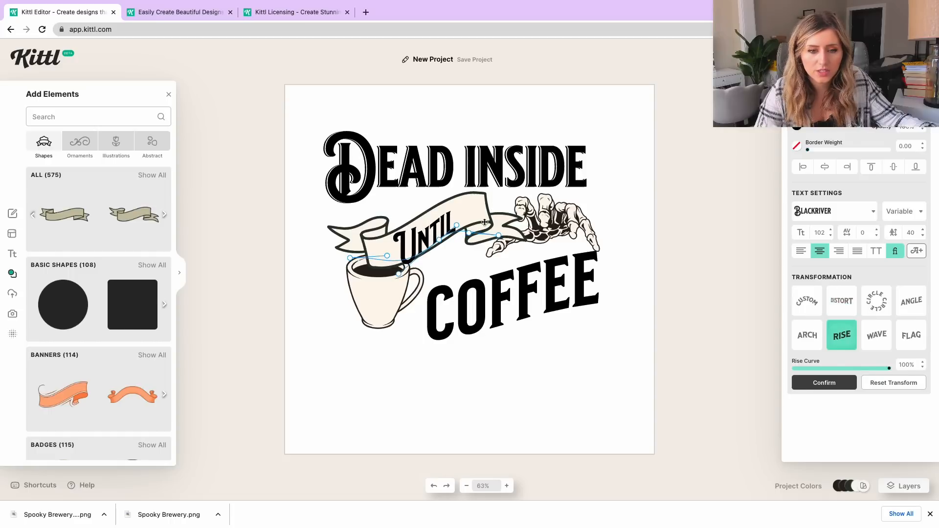
drag(460, 224, 435, 229)
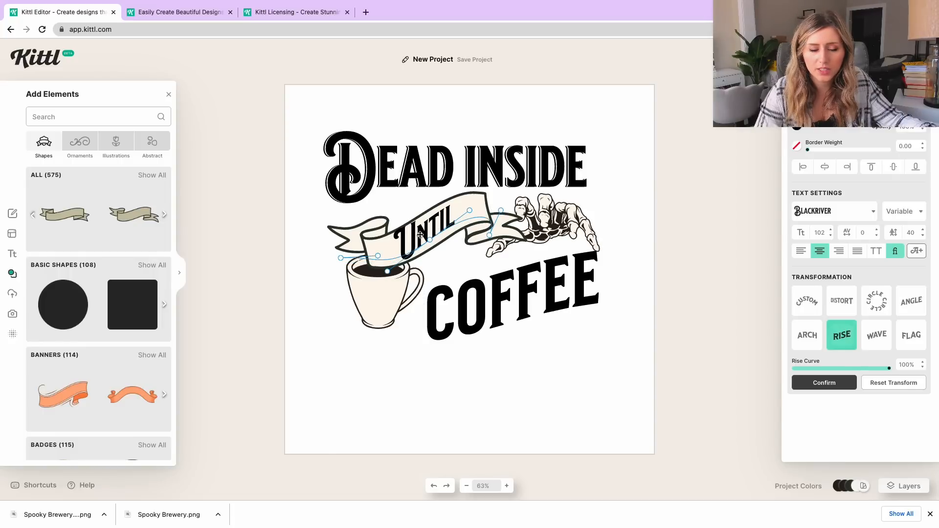
click(509, 369)
- Replace the ornate initial of Until with a plain letter, then set the letter spacing to 90 and font size to 121
double_click(406, 222)
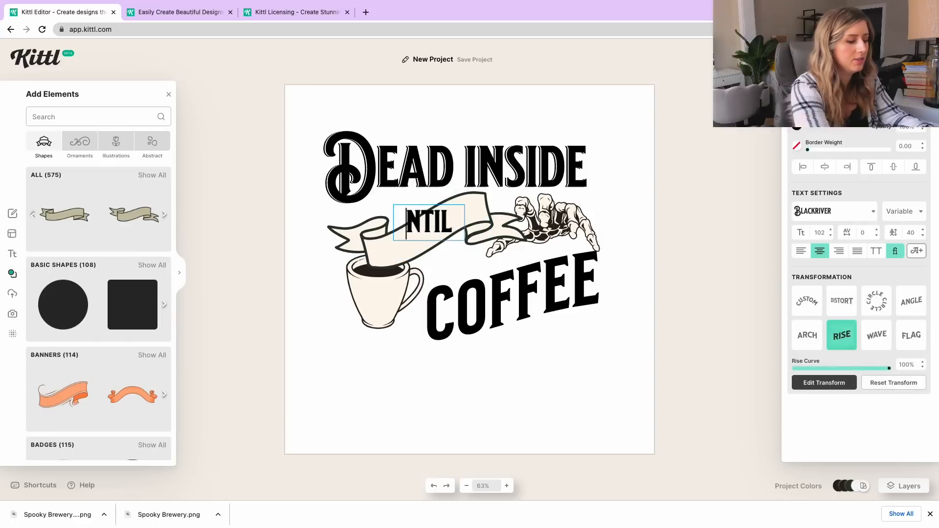
key(Escape)
drag(450, 208, 425, 231)
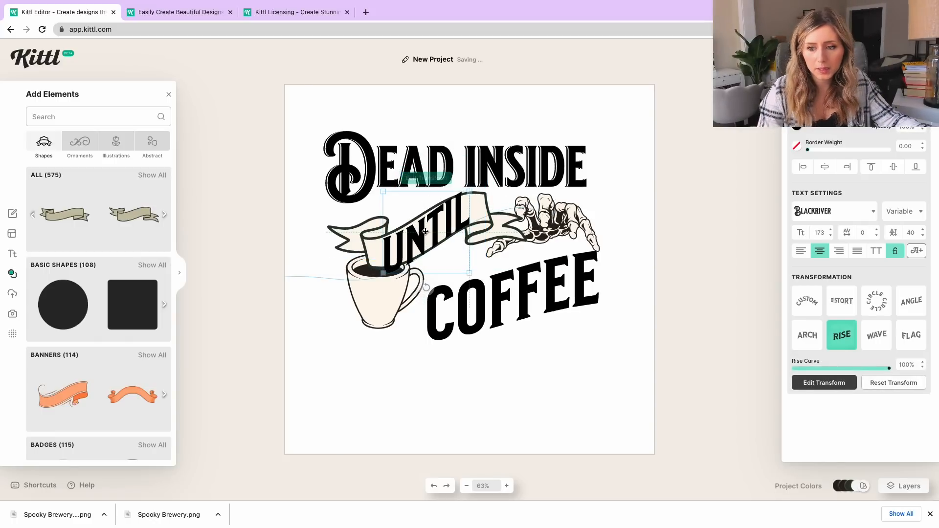
click(877, 231)
drag(878, 231, 879, 231)
click(830, 235)
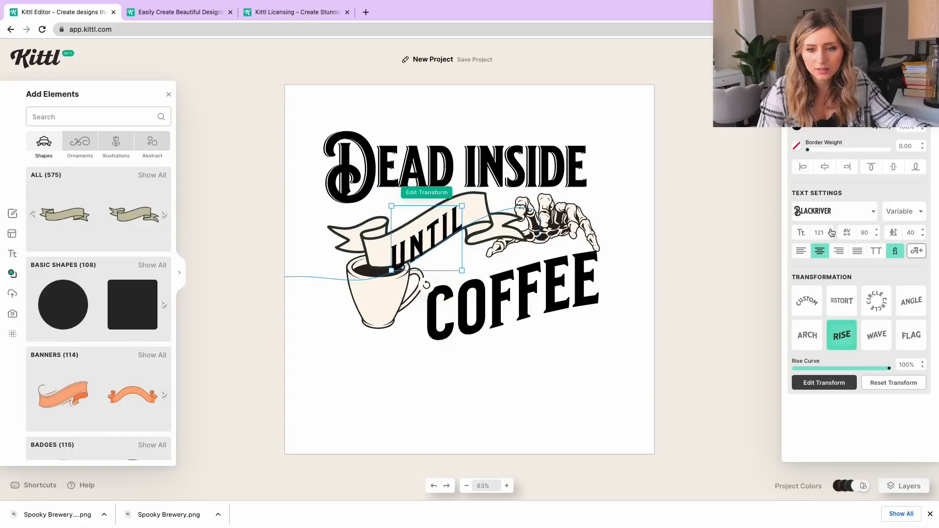
- Nudge the skeleton hand right, then rotate and enlarge the Until text to size 137 along the ribbon
drag(873, 370, 904, 362)
drag(538, 233, 548, 232)
drag(435, 232, 489, 203)
drag(431, 276, 443, 285)
drag(480, 189, 466, 202)
drag(435, 236, 434, 228)
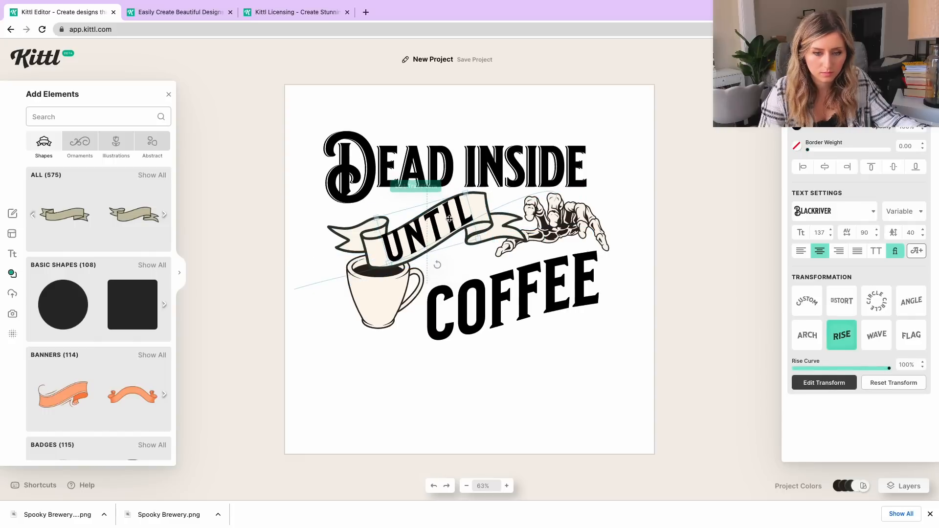
- Change the Until typeface to Milkstore 03 and reduce its size to 110 so it sits centred on the ribbon
click(833, 211)
click(685, 148)
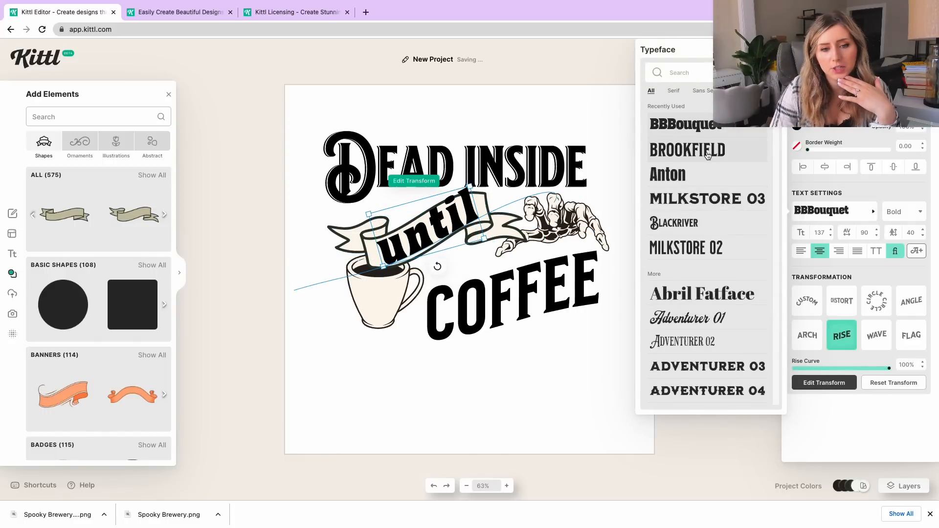
click(683, 199)
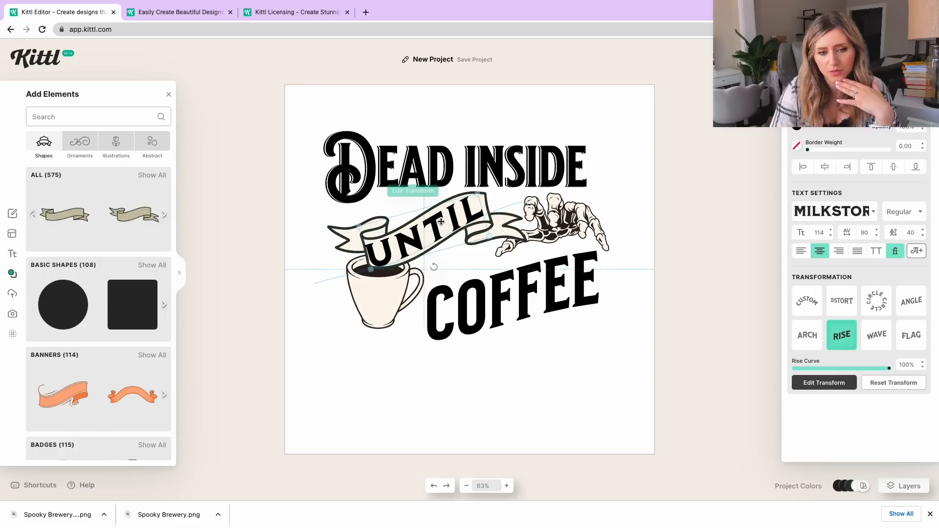
drag(481, 194, 478, 194)
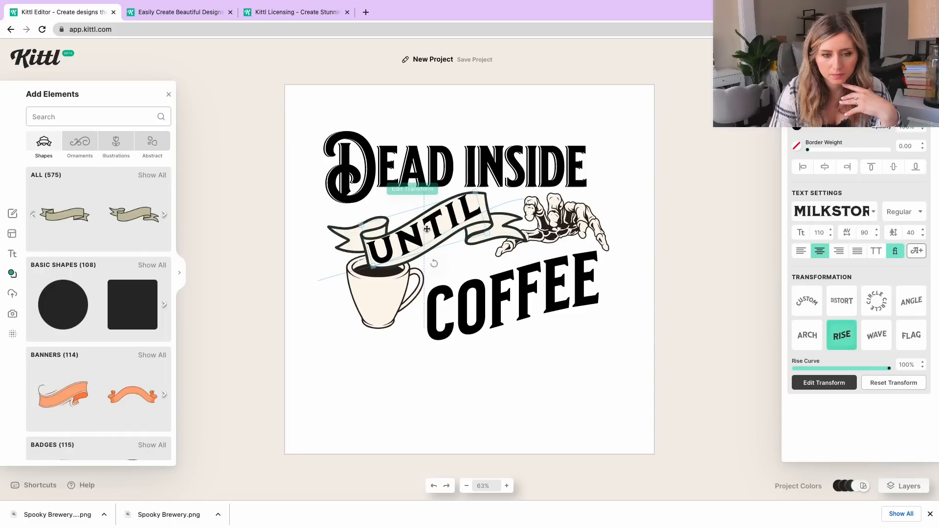
drag(427, 229, 430, 230)
- Select the ribbon and Until text together, rotate them to a flatter slant, and enlarge them beneath Dead Inside
shift+click(355, 237)
drag(355, 237, 345, 223)
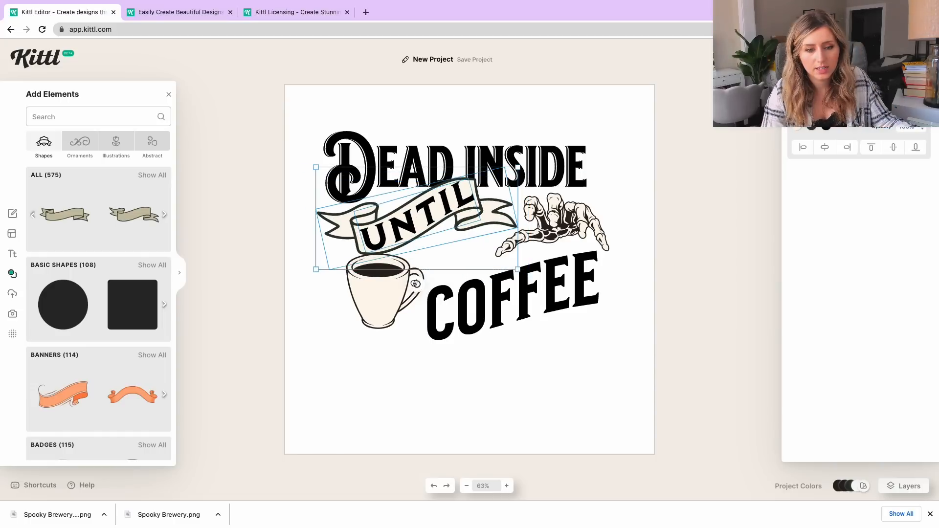
right_click(417, 240)
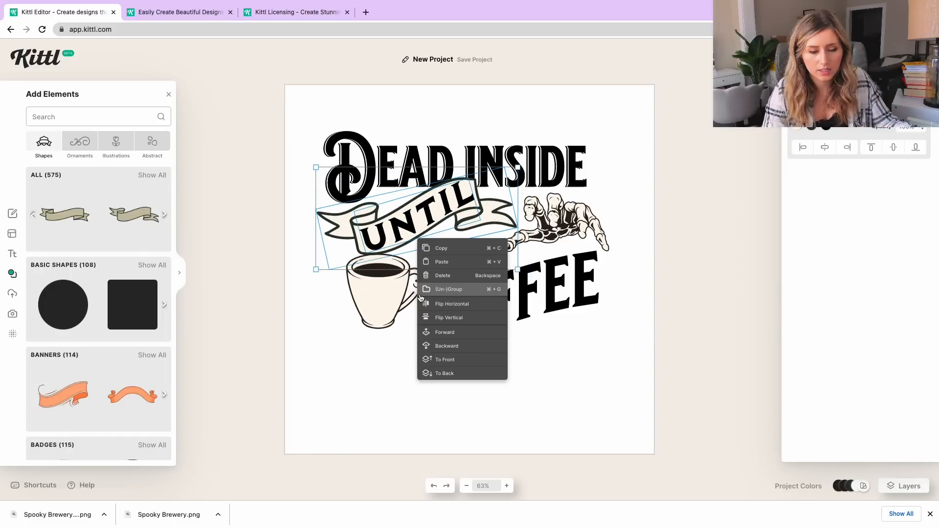
click(412, 276)
click(411, 233)
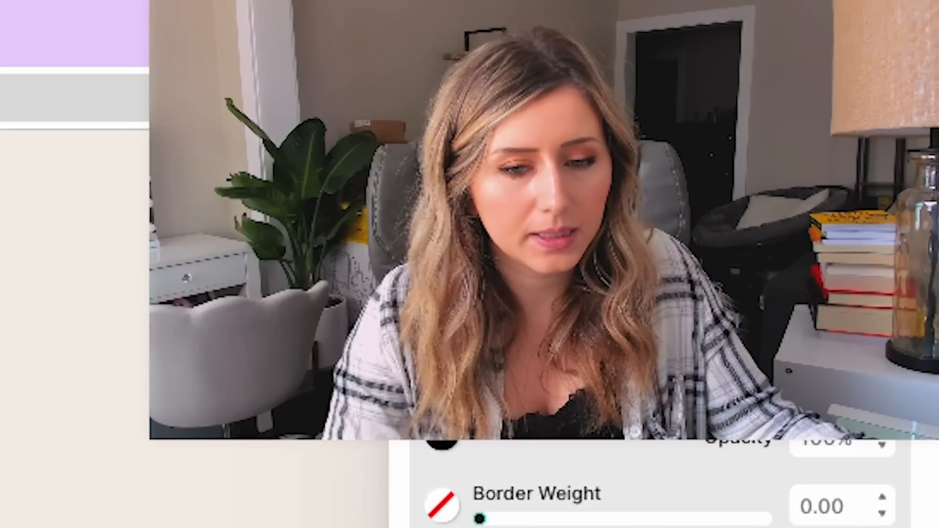
right_click(452, 206)
drag(441, 210, 447, 216)
drag(426, 291, 416, 295)
drag(447, 192, 455, 191)
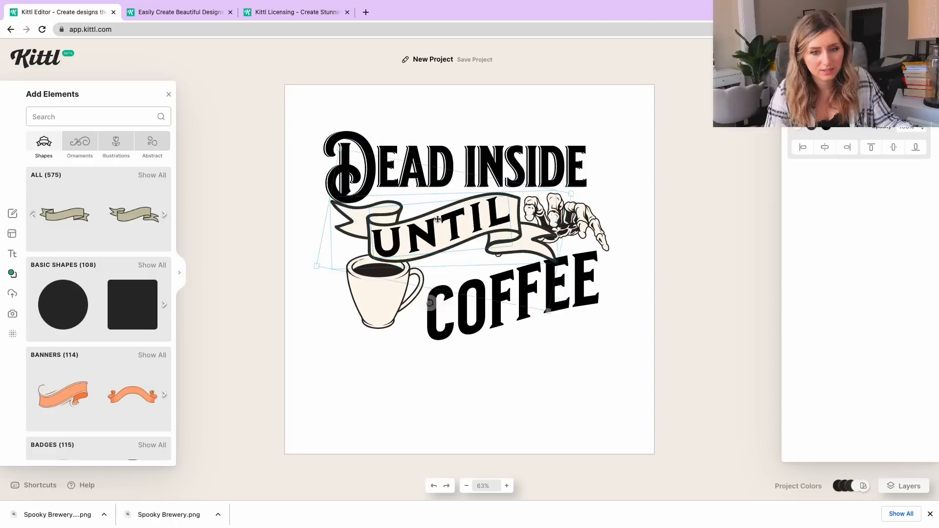
drag(437, 219, 446, 213)
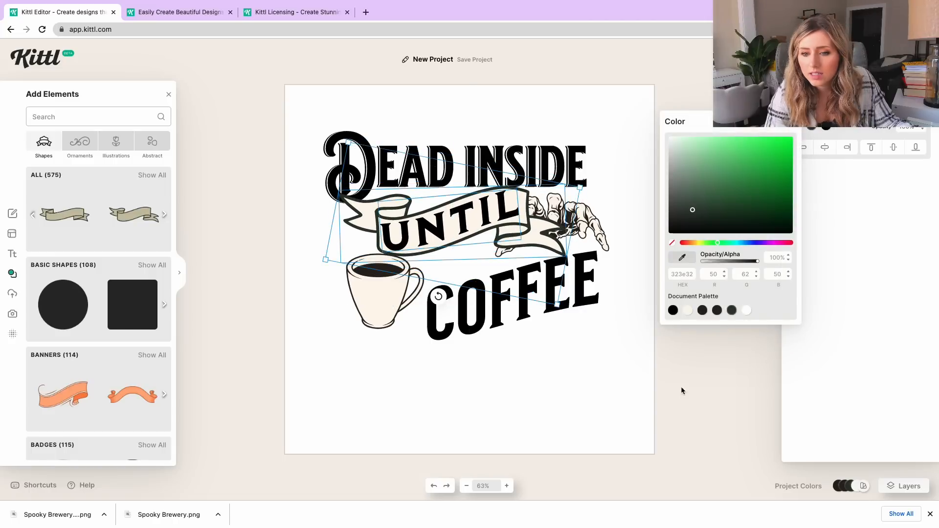
- Set the ribbon's outline to black and adjust its stacking order
click(673, 310)
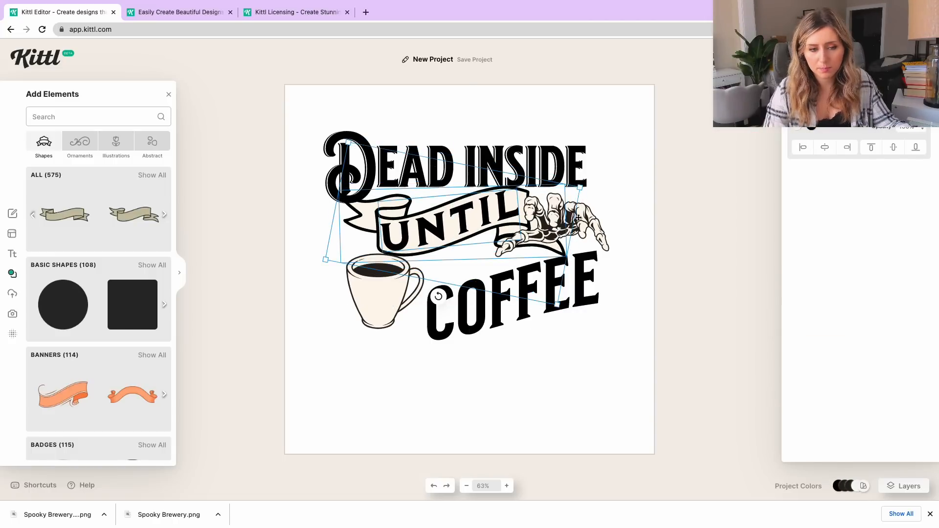
right_click(477, 212)
click(514, 307)
- Delete the ribbon and shift Coffee left, trying the skeleton hand over the mug before returning it beside Until
drag(562, 227, 384, 254)
drag(519, 301, 487, 308)
click(513, 227)
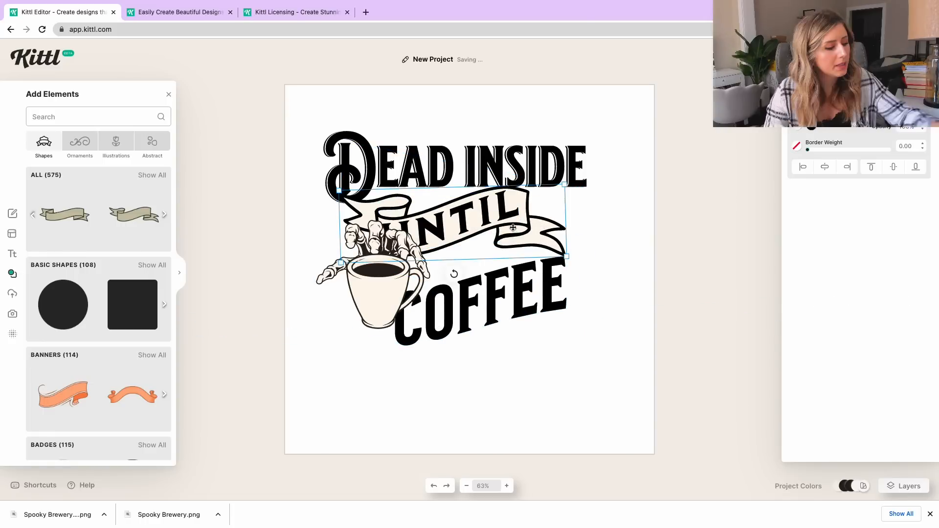
key(Delete)
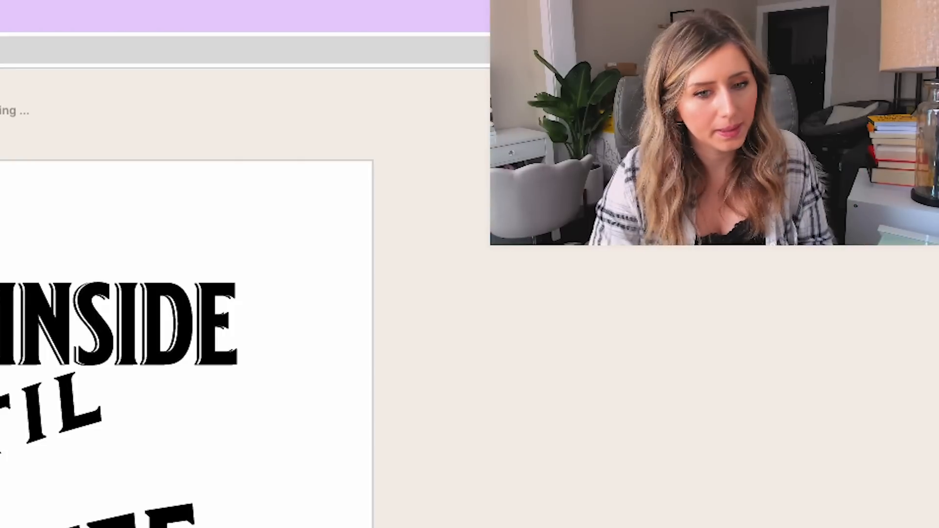
drag(384, 255, 550, 220)
- Try the Distort and Rise transformations on the Until text
mouse_move(435, 222)
mouse_down()
mouse_move(403, 228)
mouse_move(430, 223)
mouse_up()
click(842, 300)
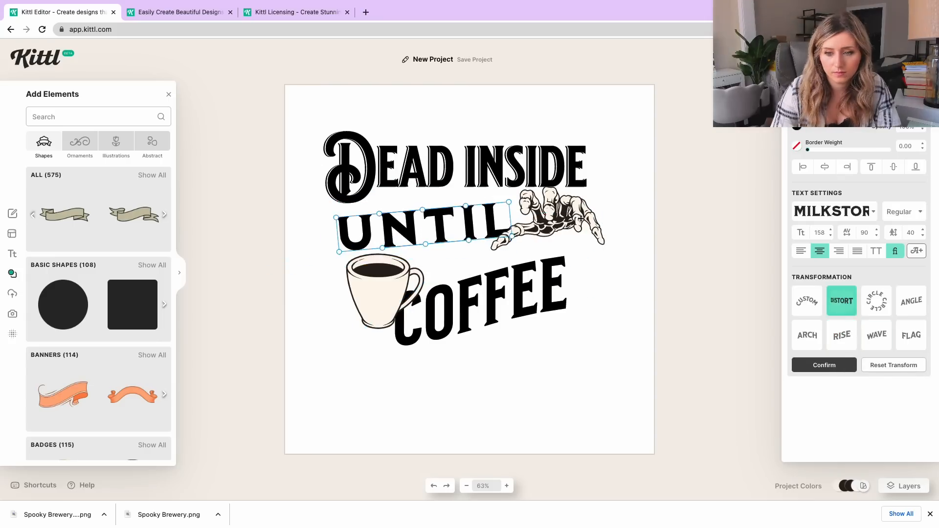
click(842, 335)
- Find a curling gold scroll in the full ornament collection and add it to the design
click(165, 215)
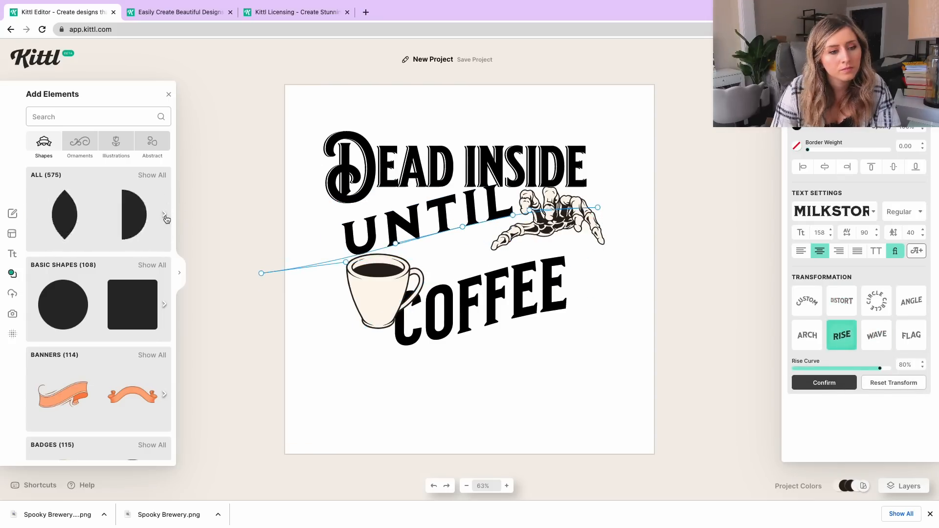
click(80, 143)
click(152, 353)
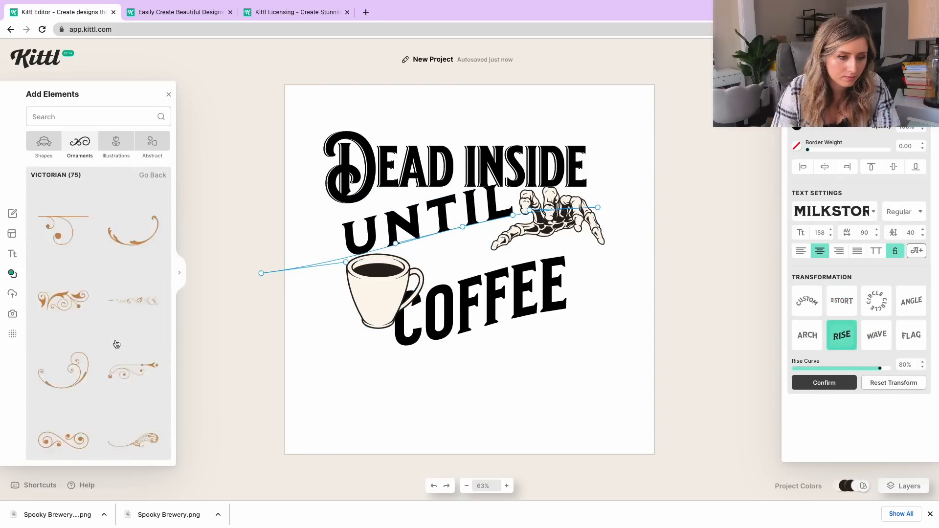
scroll(117, 344, down, 15)
click(152, 175)
click(153, 176)
scroll(60, 327, down, 10)
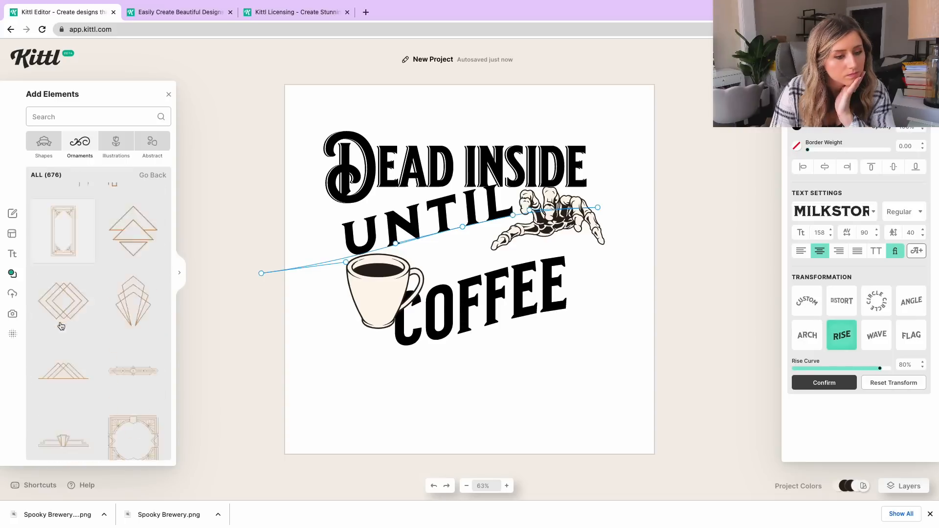
scroll(61, 326, down, 10)
click(121, 304)
- Enlarge and rotate the gold scroll so it sweeps around the mug and between Until and Coffee
drag(470, 346, 406, 312)
drag(503, 203, 519, 173)
drag(458, 244, 415, 264)
drag(475, 193, 489, 169)
drag(475, 230, 439, 223)
- Apply the Custom transformation to Until so the word bends over the scroll, and nudge it up
click(440, 208)
click(807, 301)
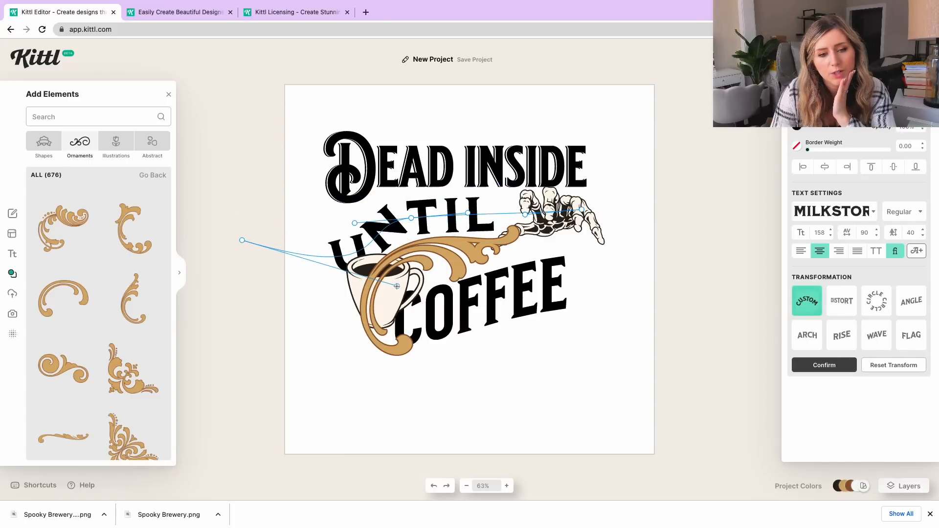
drag(428, 208, 431, 204)
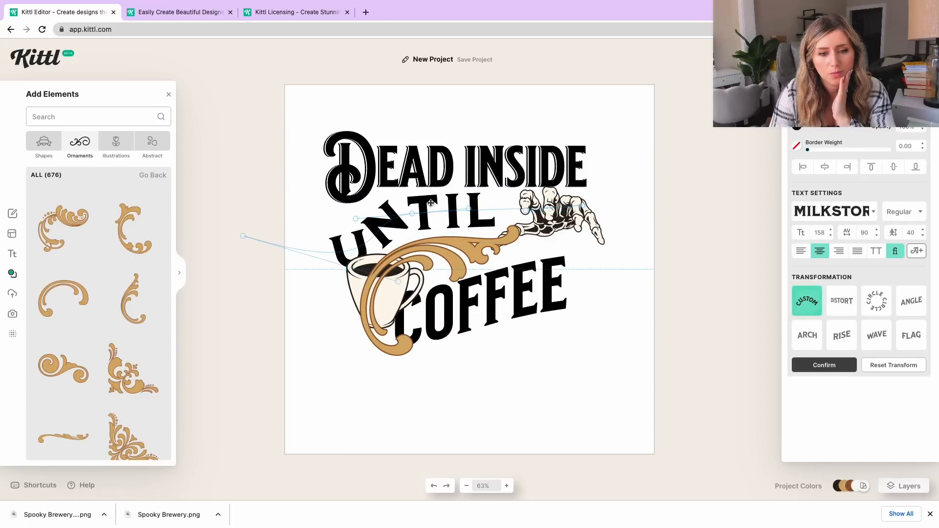
- Nudge the skeleton hand, shrink the gold scroll slightly and move it up close under Until
click(437, 247)
drag(546, 204, 545, 206)
click(454, 234)
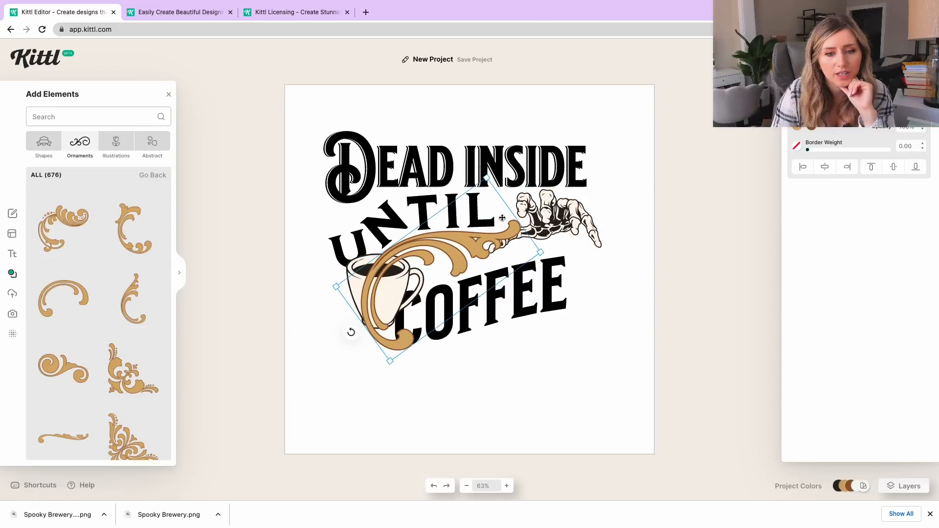
drag(486, 178, 476, 194)
drag(460, 242, 462, 231)
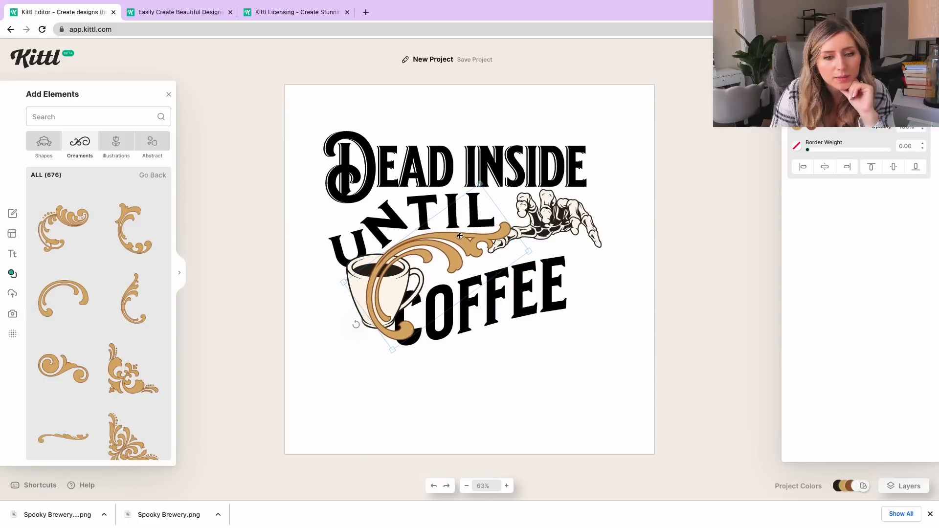
- Move the mug below the end of Coffee and shift Coffee right and up beside the scroll
click(363, 242)
click(362, 291)
drag(362, 291, 534, 355)
drag(517, 295, 539, 283)
- Enlarge the skeleton hand, move it left over the scroll's tip and bring it to the front
drag(553, 221, 550, 219)
drag(550, 165, 550, 161)
drag(532, 194, 527, 201)
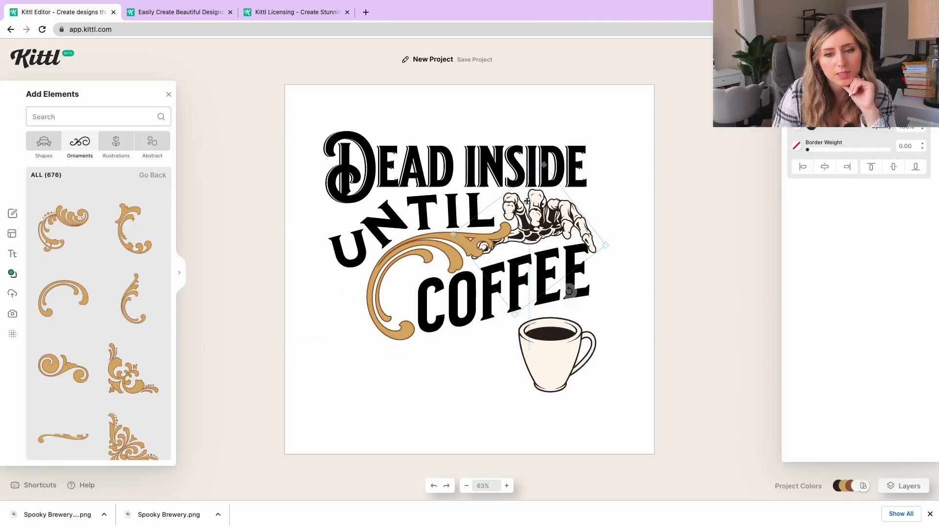
right_click(533, 231)
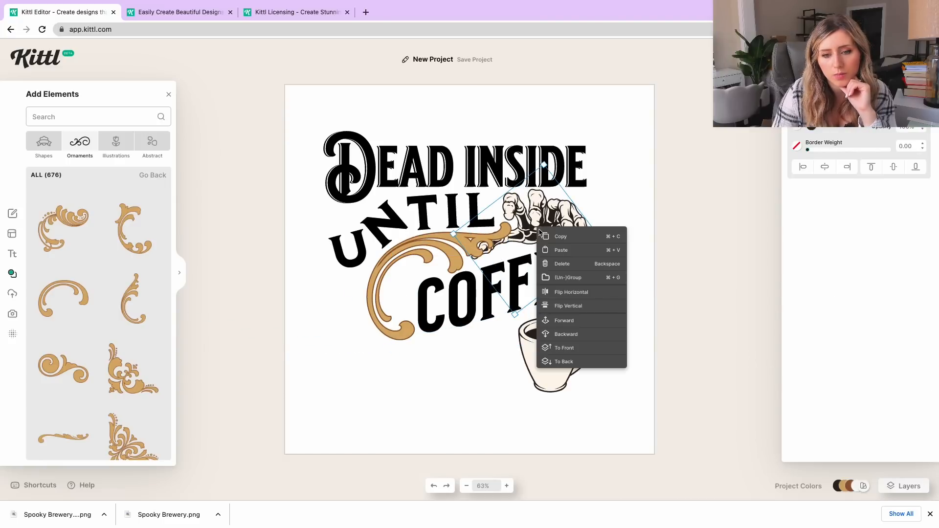
click(575, 348)
- Recolour the gold scroll with the mug's cream from the document palette and make its brown outlines black
click(420, 252)
click(797, 126)
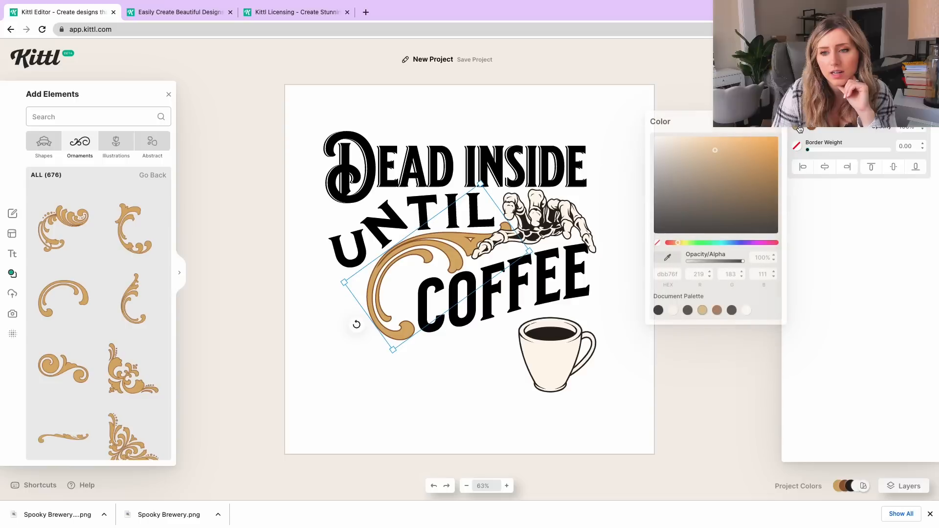
drag(655, 159, 652, 142)
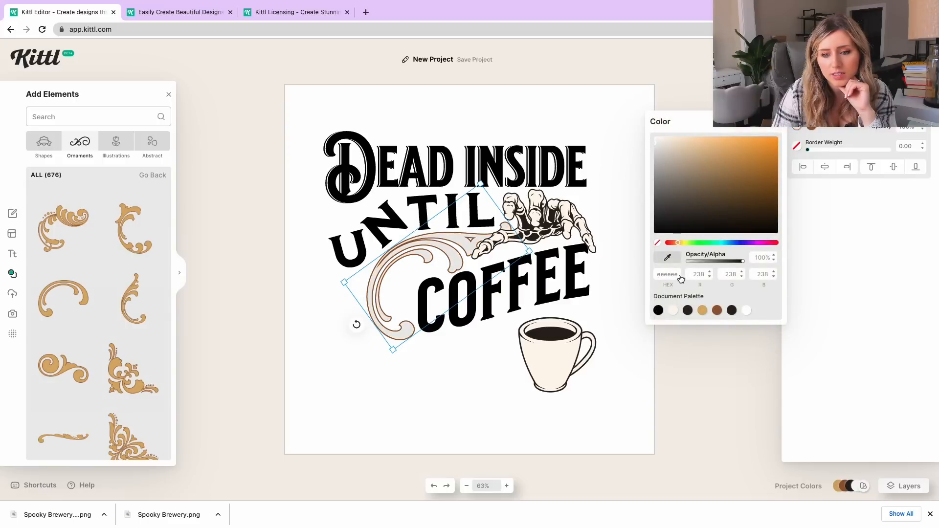
click(673, 311)
click(815, 128)
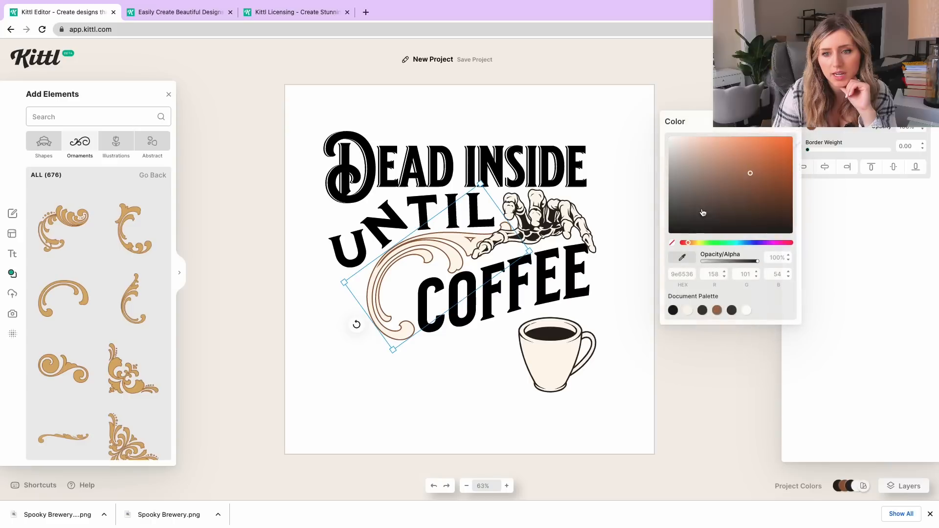
click(702, 228)
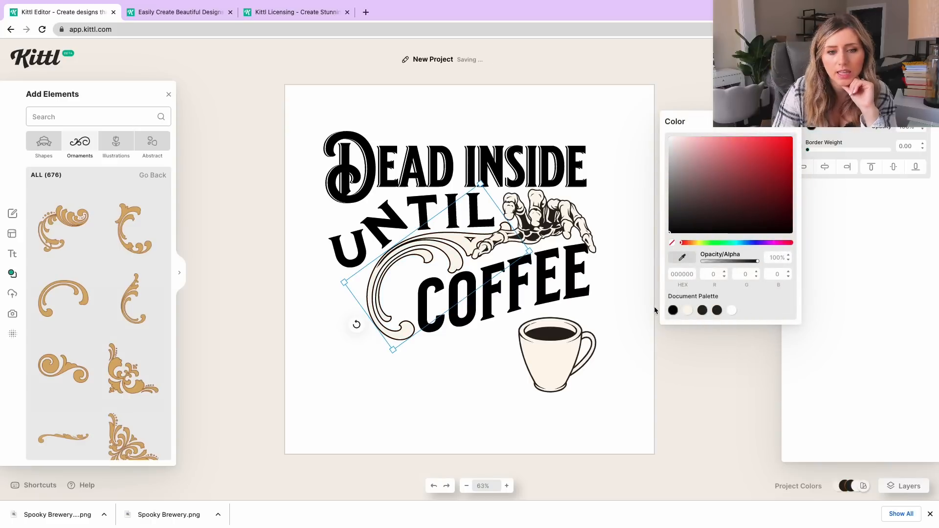
click(609, 323)
- Move the mug up to the end of Coffee and change the scroll's main fill to black
drag(573, 343, 576, 330)
click(430, 252)
click(797, 125)
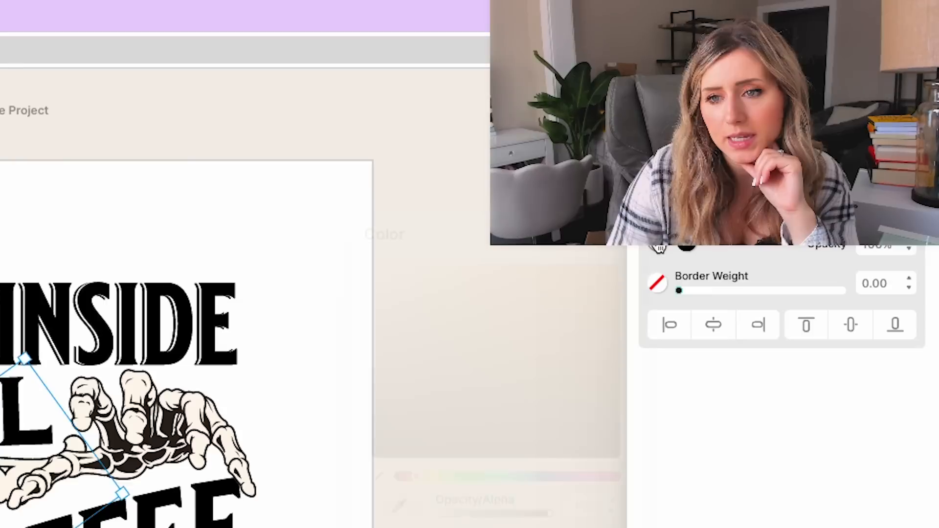
drag(722, 215, 787, 236)
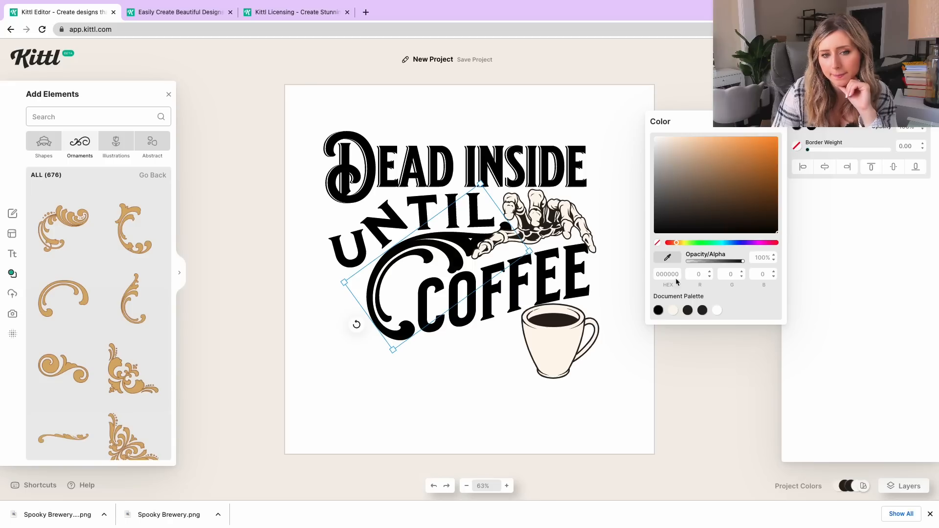
- Apply the Custom transformation to Coffee, bend its baseline down from the first letters, and nudge the scroll up
click(518, 295)
drag(518, 295, 512, 291)
click(806, 306)
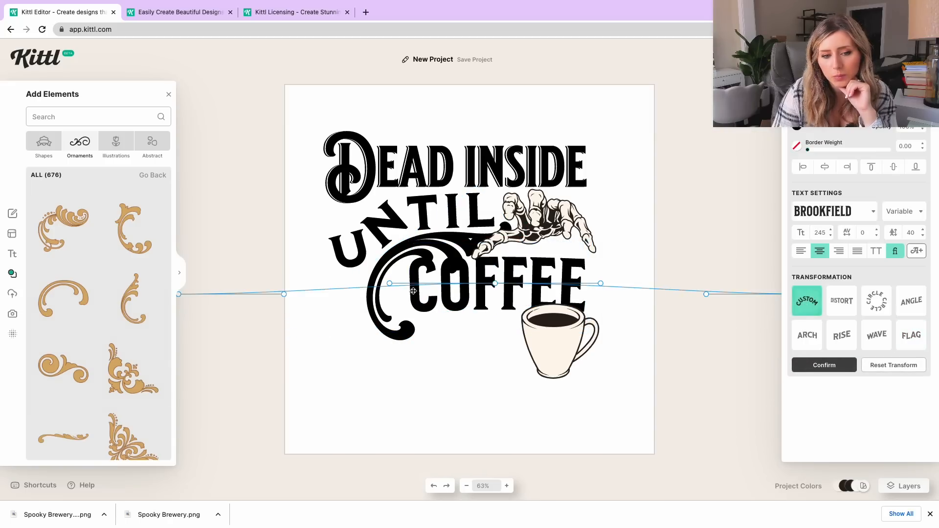
drag(390, 283, 391, 276)
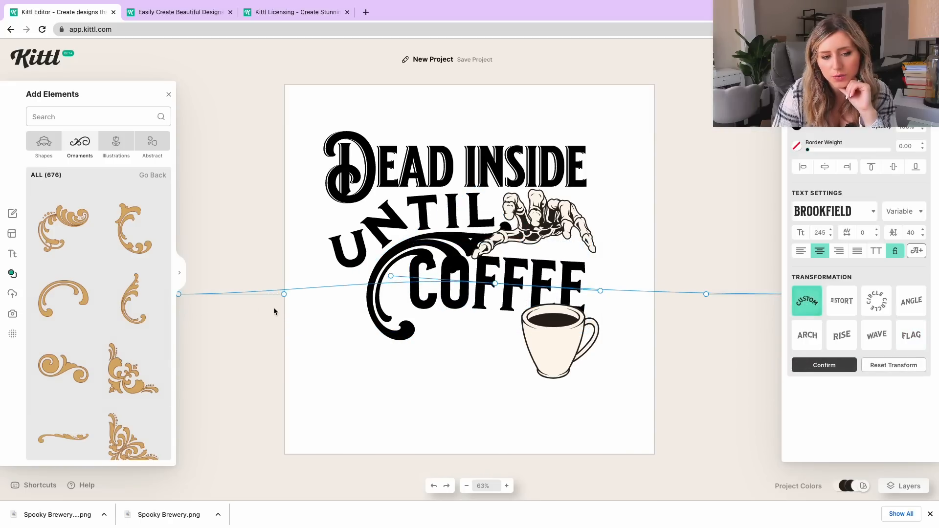
drag(284, 294, 323, 220)
drag(427, 260, 429, 258)
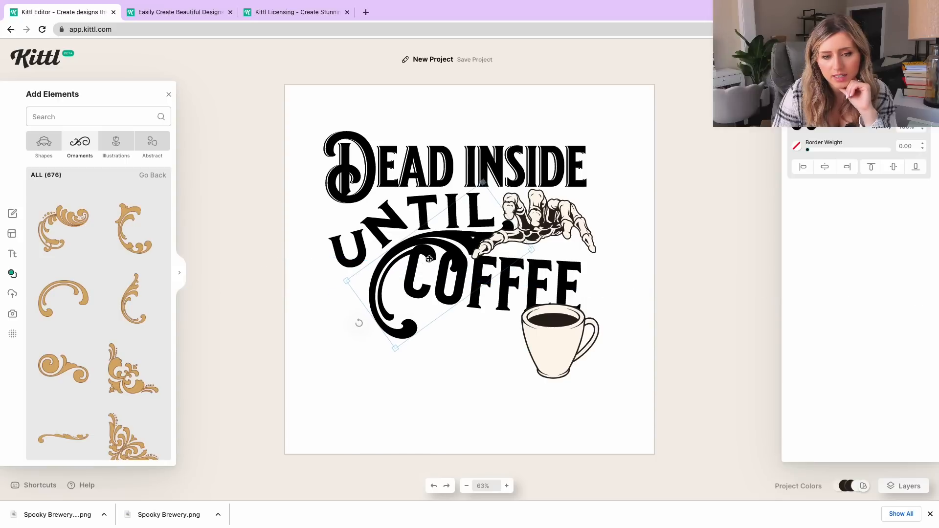
click(491, 284)
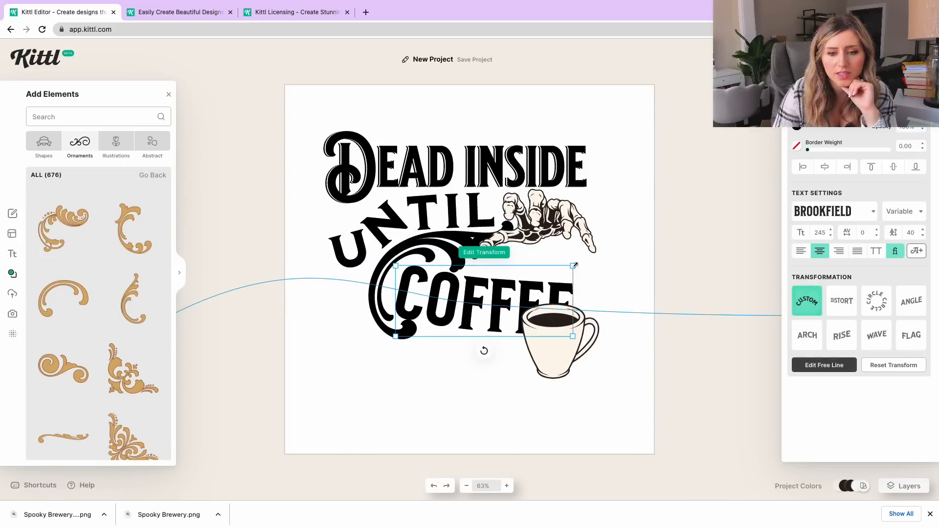
- Reshape Coffee's custom curve so the word dips inside the scroll and rises toward its end
click(630, 310)
click(511, 293)
click(805, 300)
drag(588, 301, 569, 259)
drag(271, 311, 362, 207)
click(824, 364)
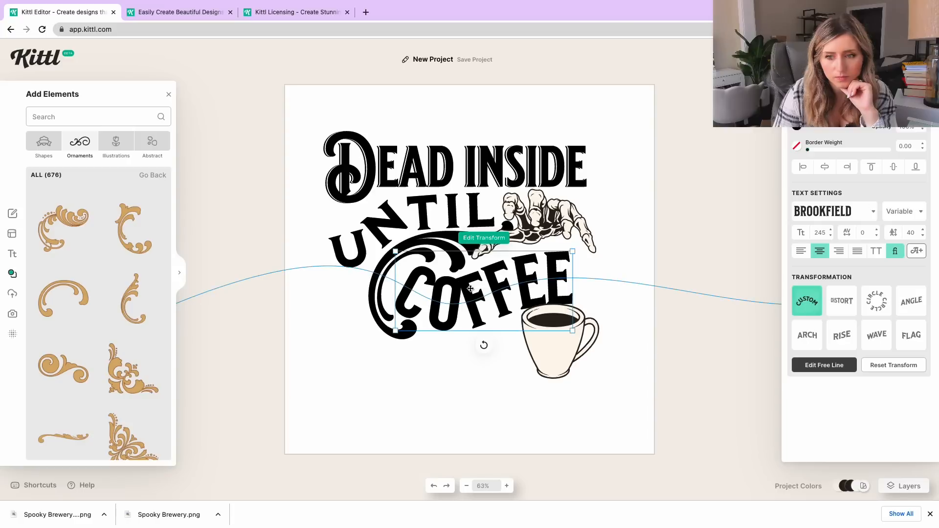
- Set the letter spacing of Coffee to 37
click(876, 230)
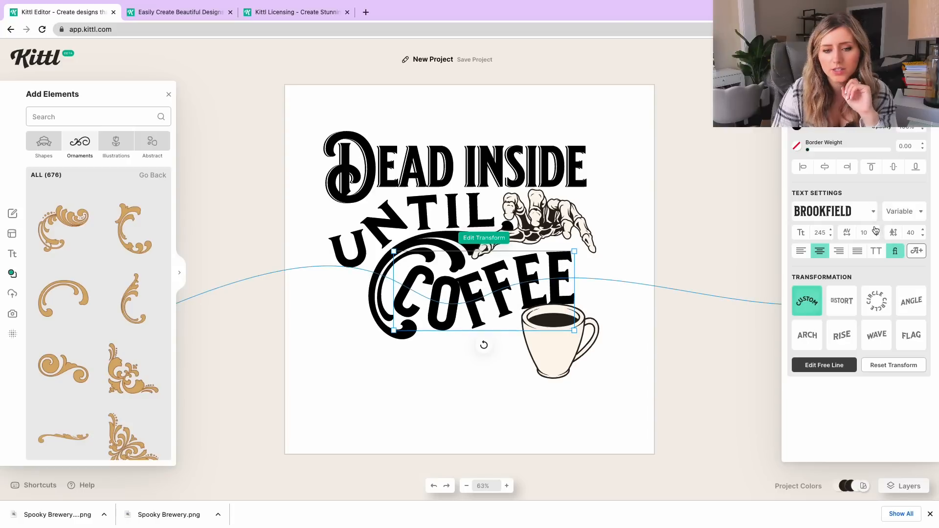
click(876, 230)
click(876, 230)
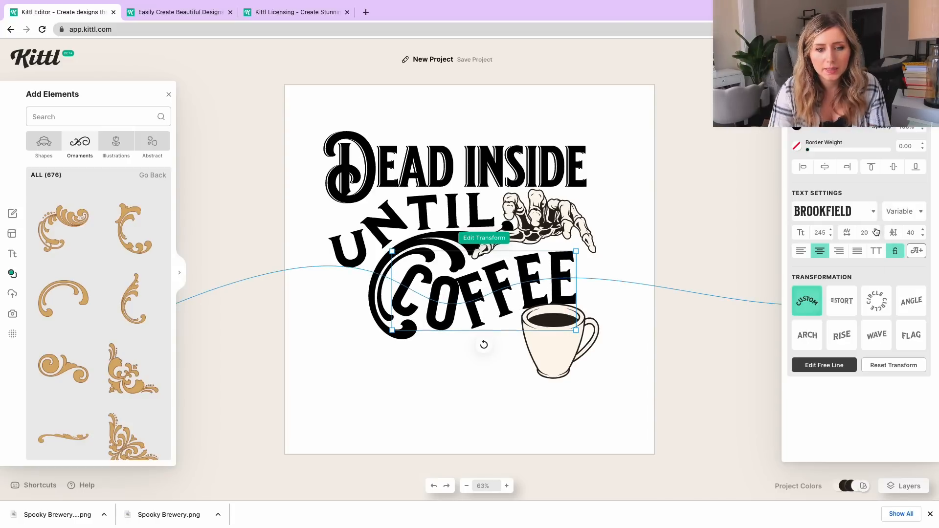
click(877, 230)
click(877, 231)
- Move the mug down below Coffee and shift the skeleton hand right to the scroll's tip
drag(560, 348, 548, 360)
drag(544, 212, 564, 219)
click(636, 228)
- Change the scroll's inner lines to white and add a black border with a weight of 7.20
click(465, 237)
click(812, 126)
drag(687, 153, 668, 131)
click(807, 149)
click(797, 146)
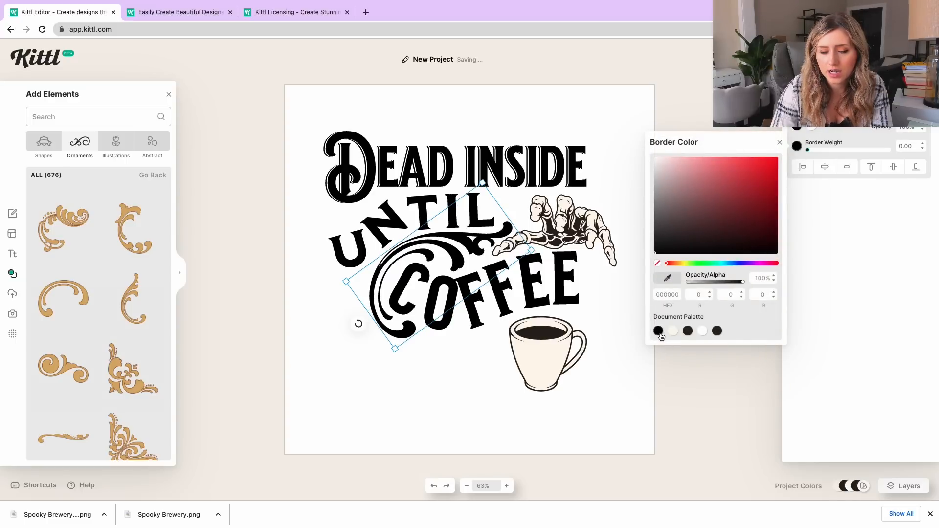
drag(815, 149, 813, 151)
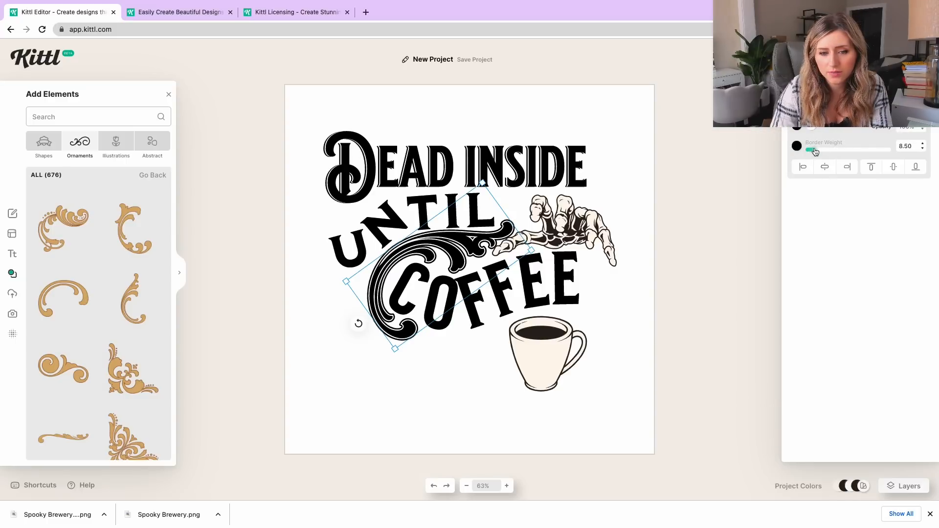
- Change the scroll's inner lines to the cream from the document palette
click(811, 126)
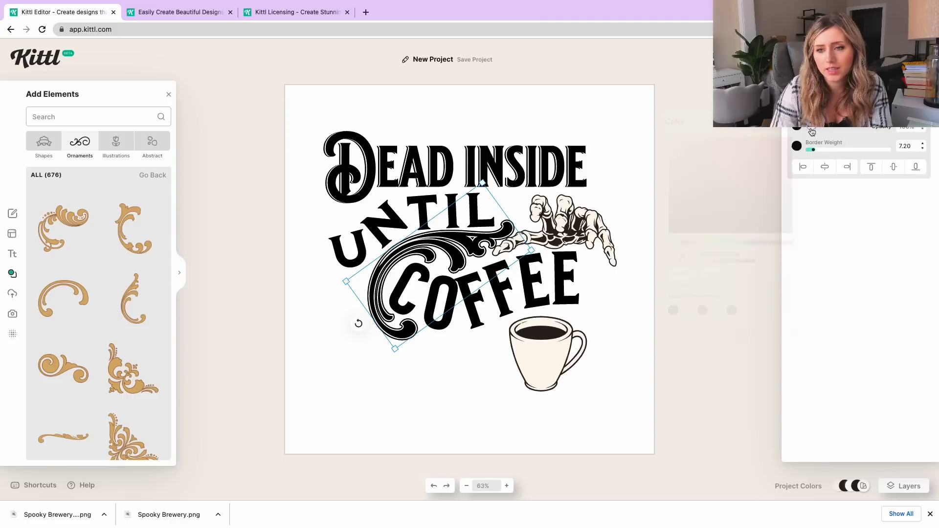
click(687, 310)
click(611, 399)
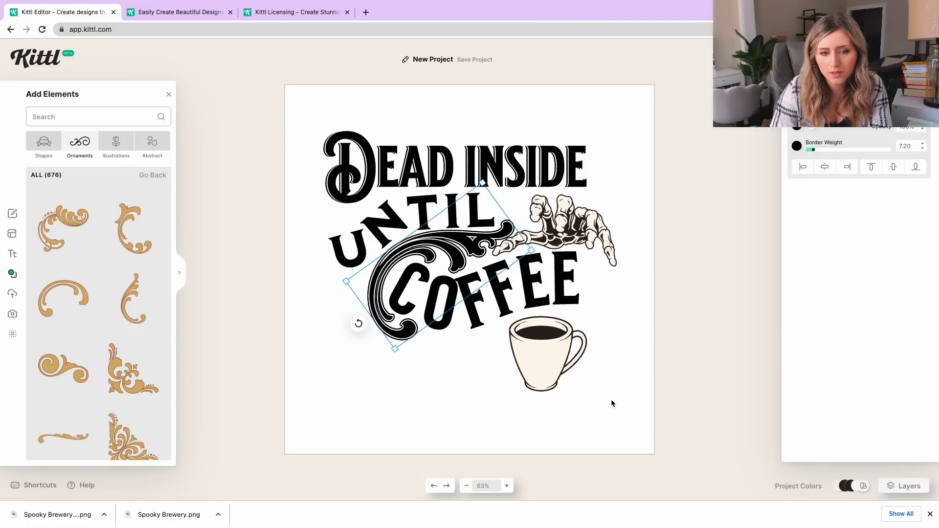
click(590, 400)
- Try Goblin, Jackwrite and Milkstore on Coffee and settle on the Signmaster typeface
click(522, 306)
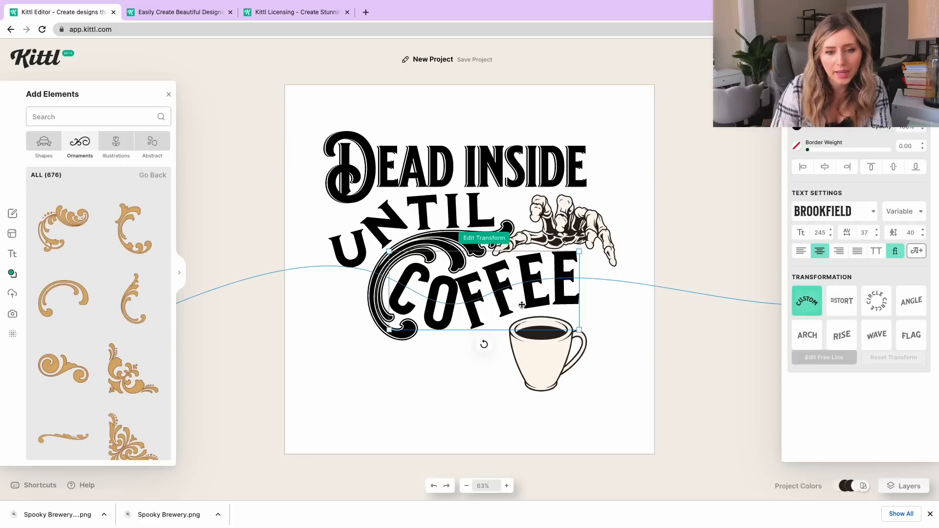
click(848, 212)
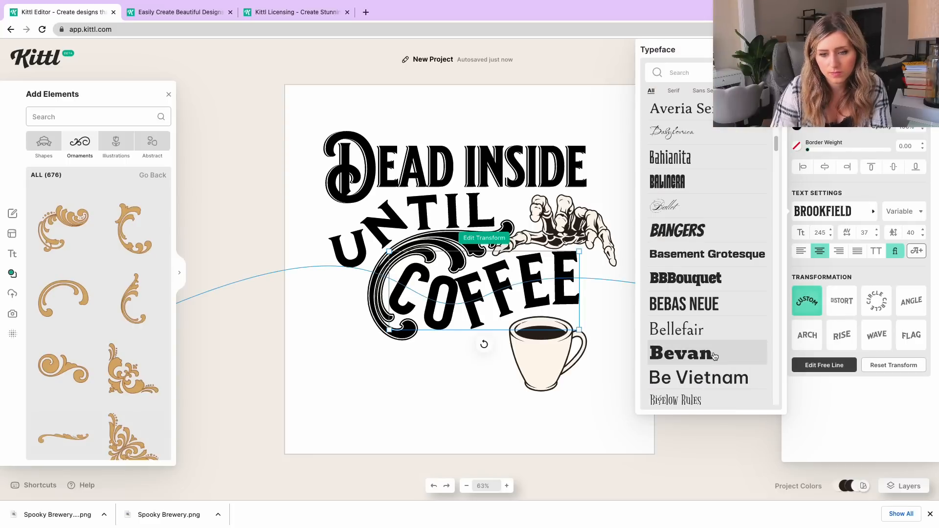
scroll(714, 313, down, 5)
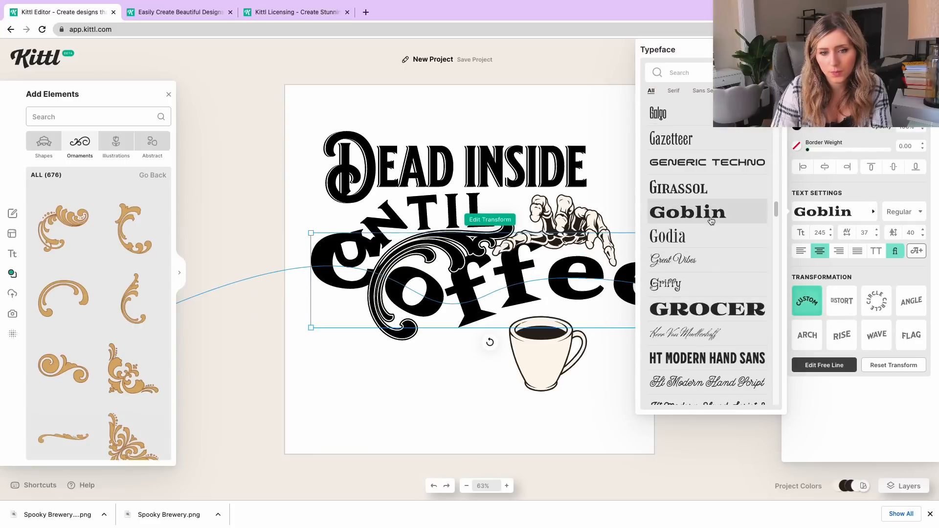
scroll(707, 244, down, 5)
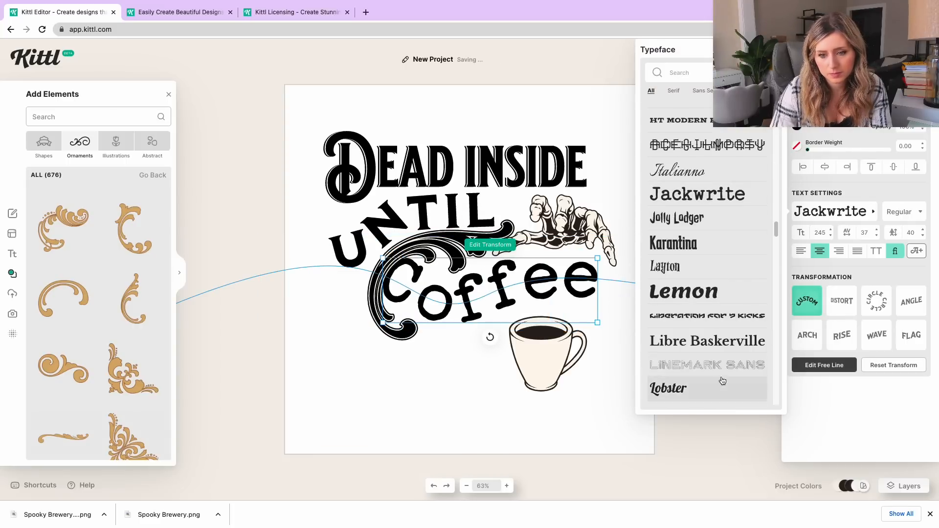
scroll(721, 379, down, 5)
scroll(704, 339, down, 8)
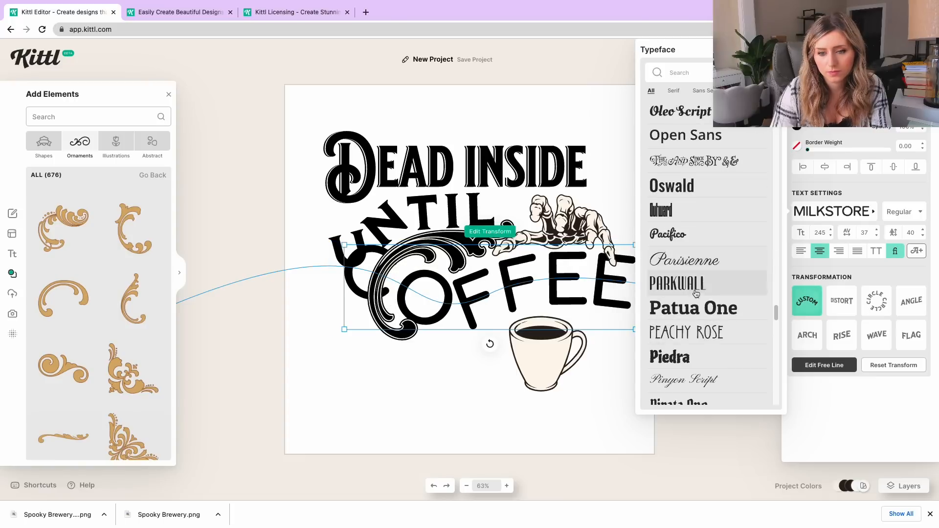
scroll(703, 339, down, 8)
click(705, 236)
click(549, 290)
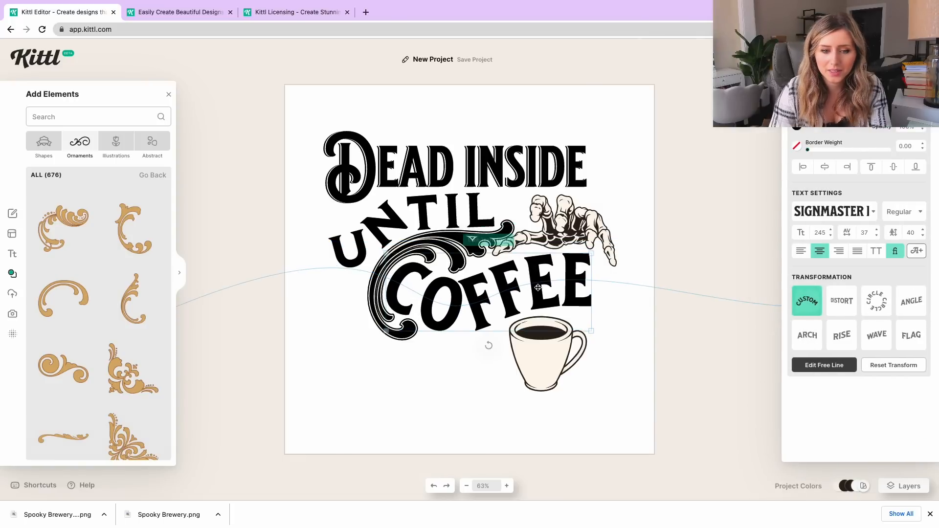
- Nudge the skeleton hand right, shift the mug slightly right under Coffee and shrink it
click(562, 230)
drag(561, 226, 564, 229)
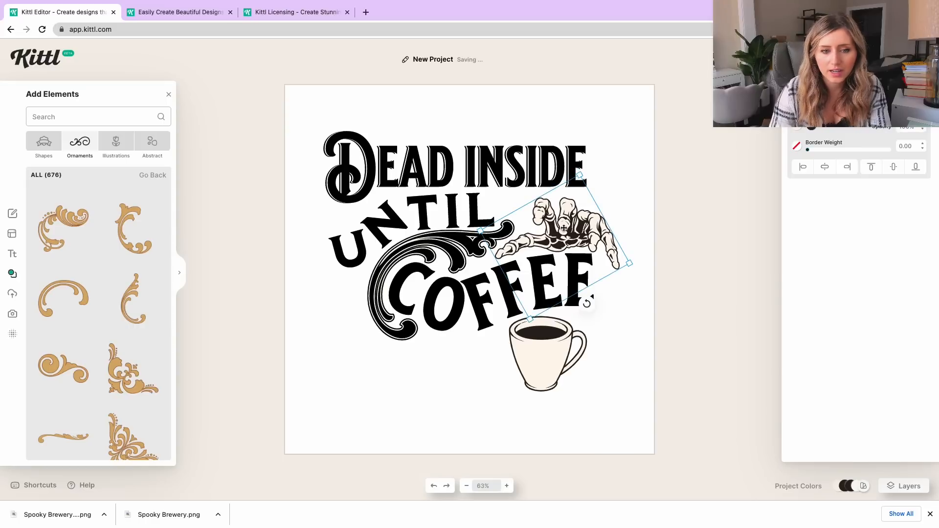
click(593, 358)
drag(554, 358, 561, 357)
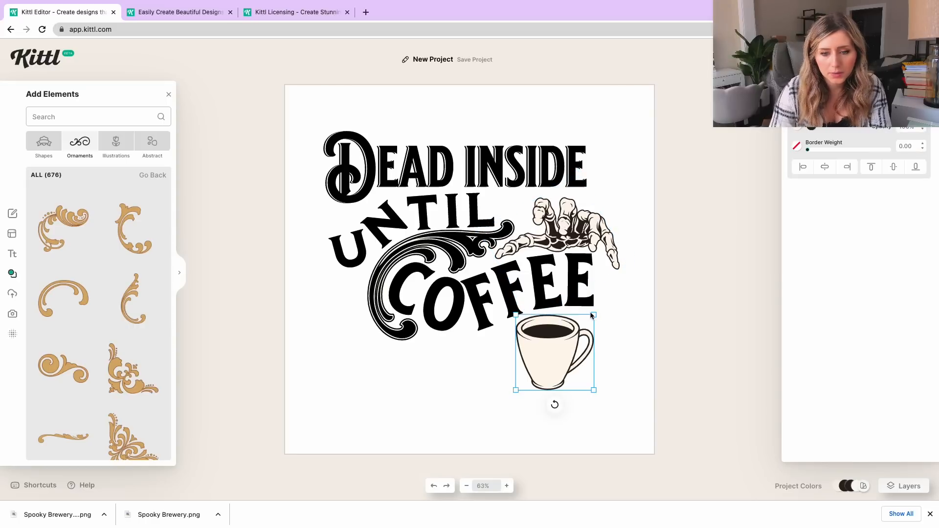
drag(594, 315, 569, 339)
mouse_move(571, 214)
mouse_down()
mouse_move(576, 197)
mouse_move(576, 211)
mouse_up()
- Try placing the small mug under the skeleton hand, raising Dead Inside for room and lowering it again
drag(487, 159, 488, 143)
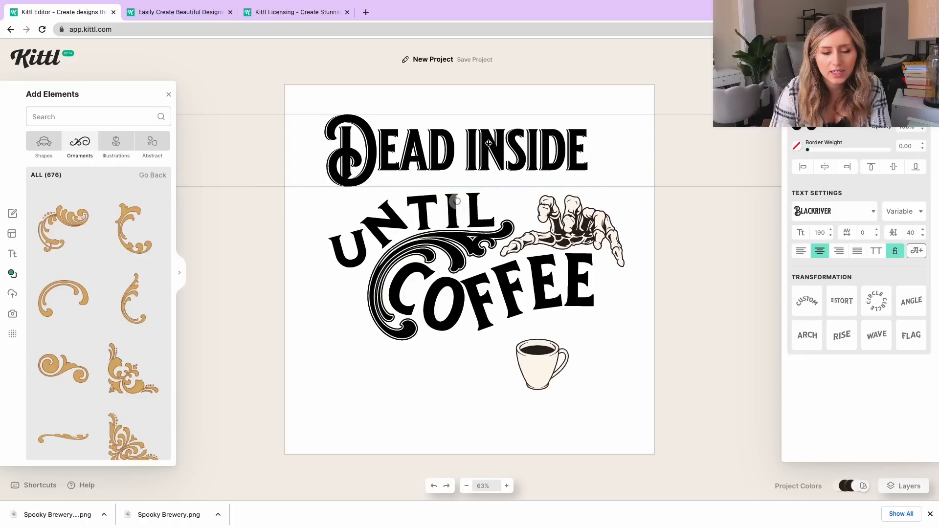
click(441, 211)
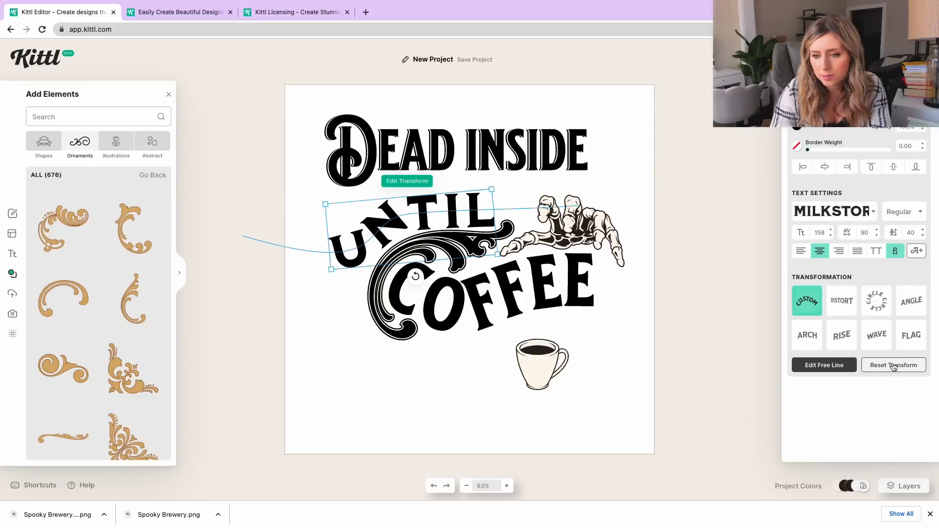
drag(535, 352, 555, 205)
drag(452, 182, 451, 199)
- Enlarge the scroll slightly and lower it, and shift Coffee down with it
click(377, 298)
drag(377, 298, 372, 298)
drag(477, 184, 482, 175)
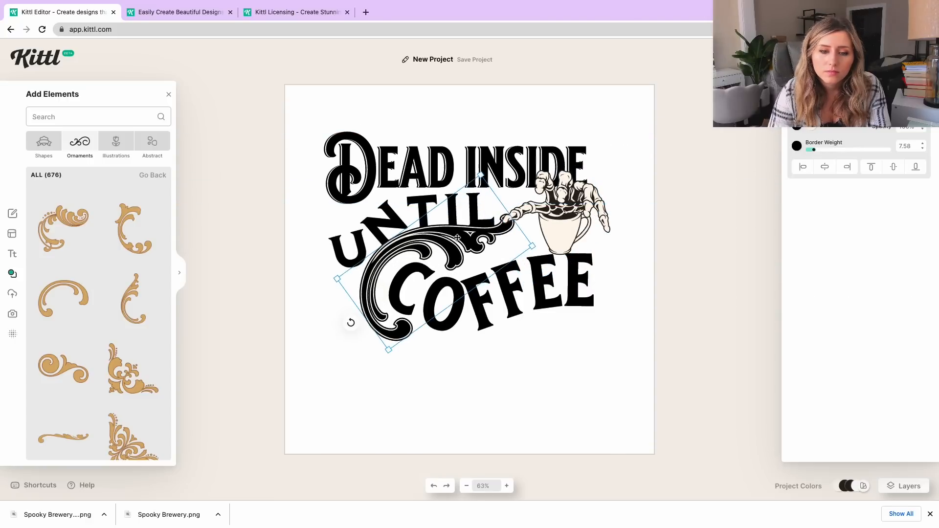
drag(443, 243, 443, 250)
click(489, 312)
drag(488, 312, 486, 318)
- Move the mug below the end of Coffee, lower the skeleton hand beside the scroll's tip, and nudge Dead Inside right
drag(564, 197, 563, 331)
drag(562, 246, 562, 227)
drag(568, 179, 565, 210)
click(576, 193)
drag(555, 166, 559, 167)
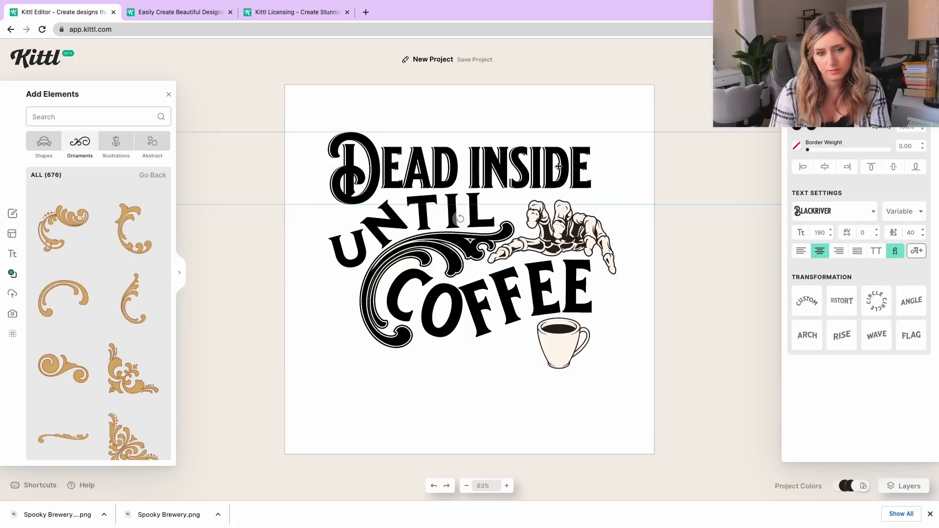
- Enlarge the Dead Inside text and move it left to sit centred over the words below
scroll(487, 416, down, 2)
scroll(487, 416, up, 5)
click(466, 486)
click(466, 487)
click(466, 486)
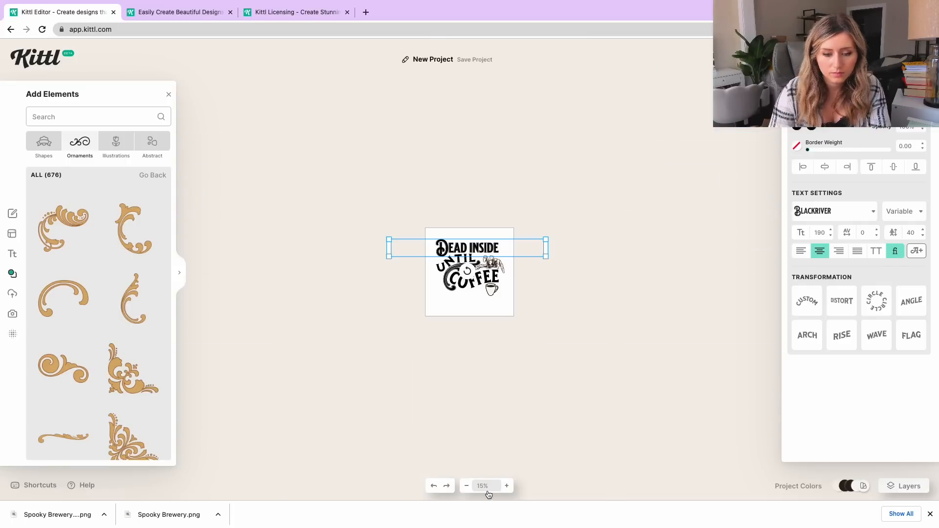
click(507, 487)
click(507, 487)
drag(725, 169, 785, 133)
drag(497, 206, 461, 207)
- Try Block Shadow on Coffee and replace it with the thin line shadow style
click(489, 306)
scroll(859, 245, down, 5)
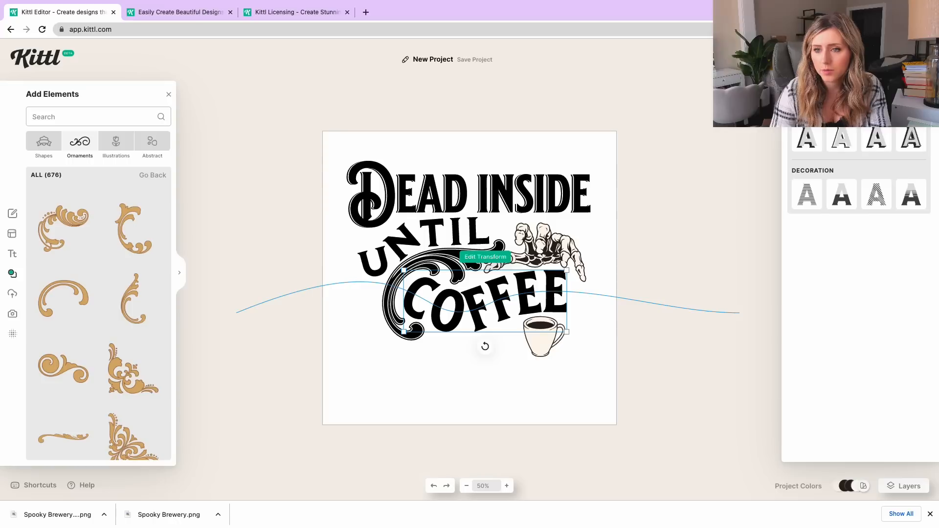
click(870, 142)
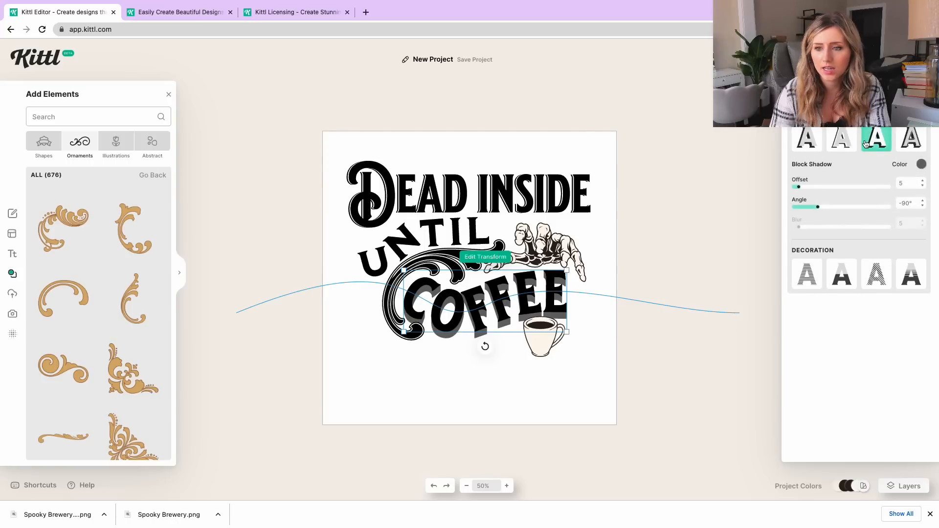
click(842, 139)
click(581, 388)
- Tilt and slightly enlarge the skeleton hand, and set Coffee's letter spacing to 103 with the word nudged right
click(561, 259)
drag(560, 199, 545, 192)
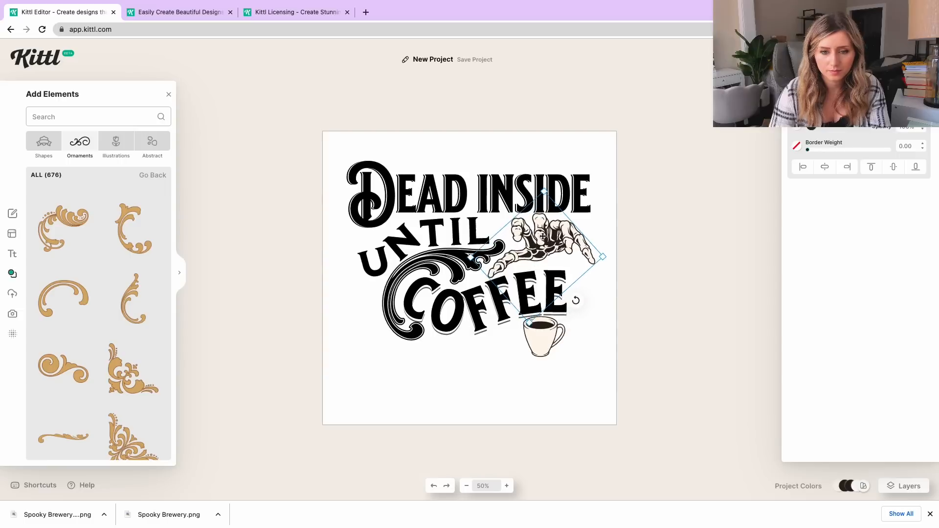
click(530, 297)
drag(876, 232, 877, 208)
drag(515, 289, 520, 290)
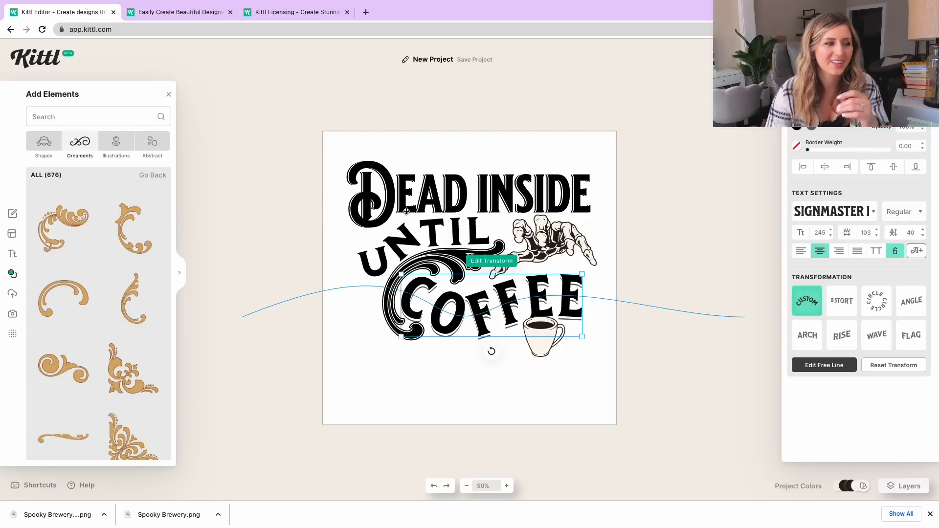
- Move the mug beside the start of Coffee, shrink it slightly and bring it in front of the scroll
drag(545, 338, 370, 309)
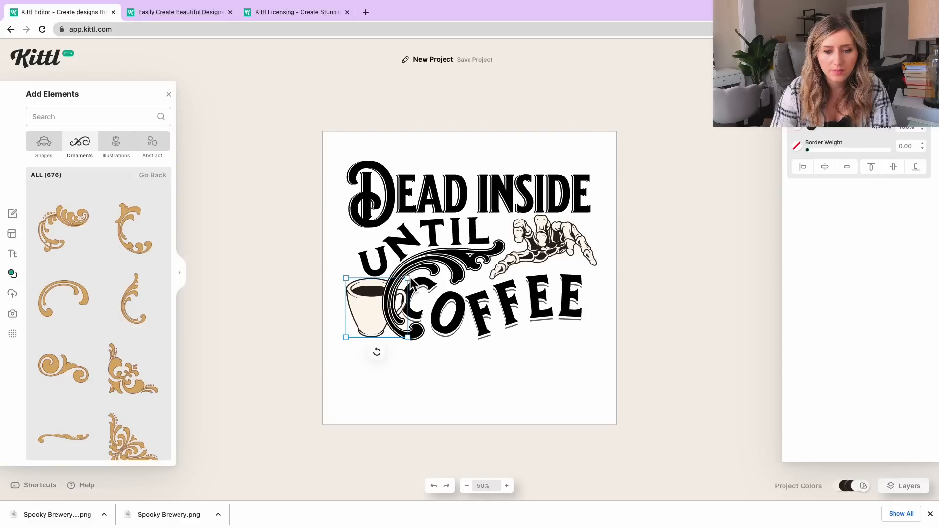
drag(408, 278, 399, 285)
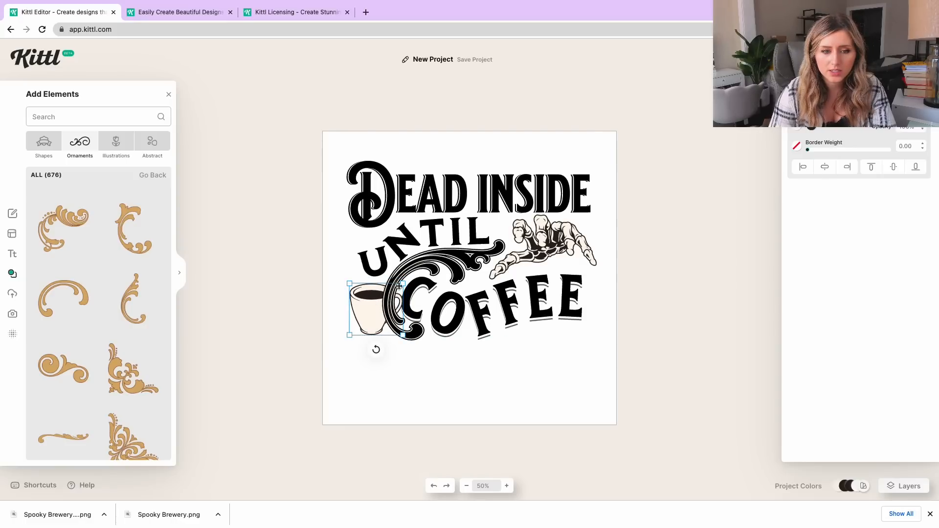
right_click(356, 307)
click(385, 429)
drag(372, 312, 370, 309)
click(480, 365)
click(370, 310)
- Enlarge the whole design together so it fills most of the artboard's width and sits centred
key(super+a)
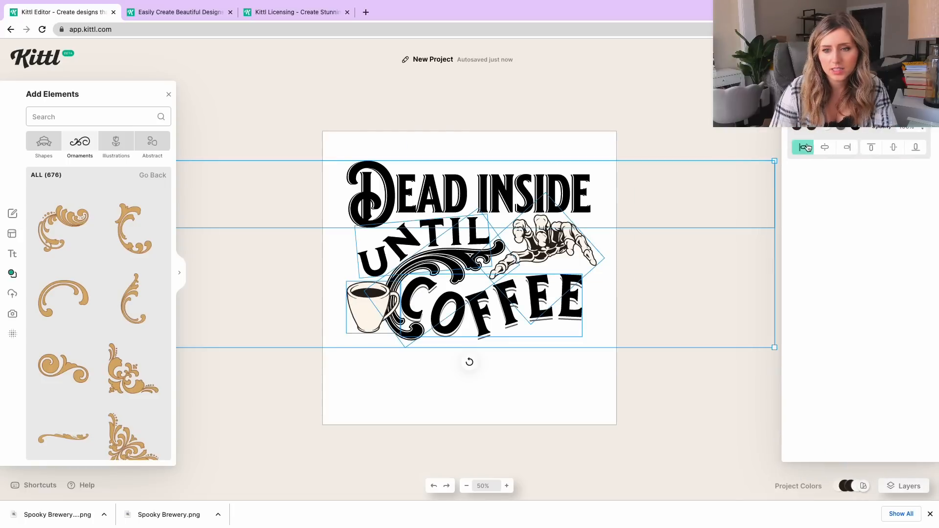
drag(774, 161, 859, 136)
drag(691, 125, 643, 156)
drag(643, 156, 353, 362)
drag(501, 240, 462, 269)
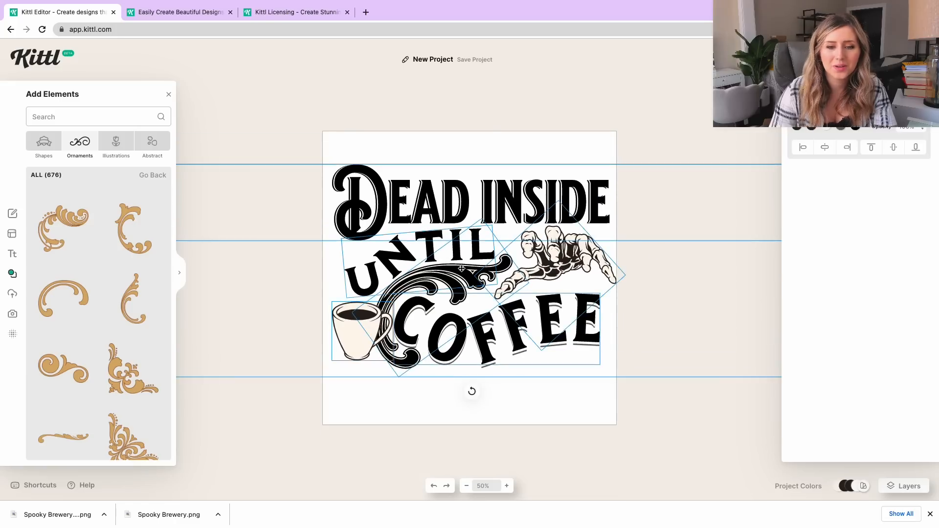
click(608, 411)
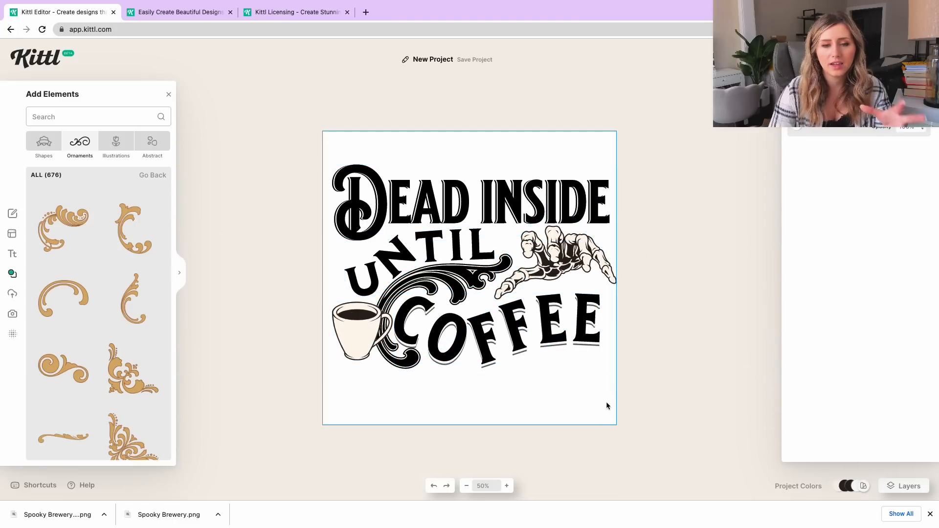
- Shrink the mug and tuck it beside the lower curve of the scroll
drag(372, 329, 377, 317)
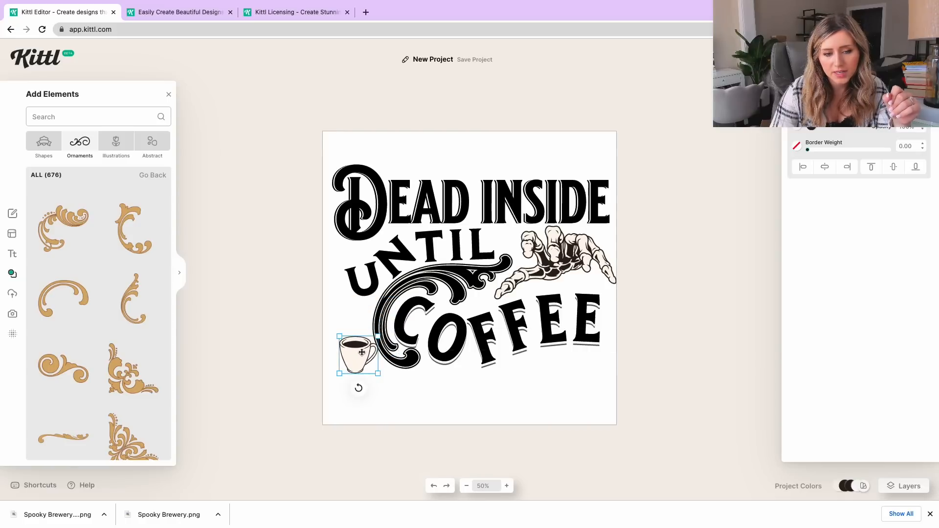
mouse_move(359, 348)
mouse_down()
mouse_move(365, 295)
mouse_move(364, 330)
mouse_up()
click(362, 275)
click(364, 333)
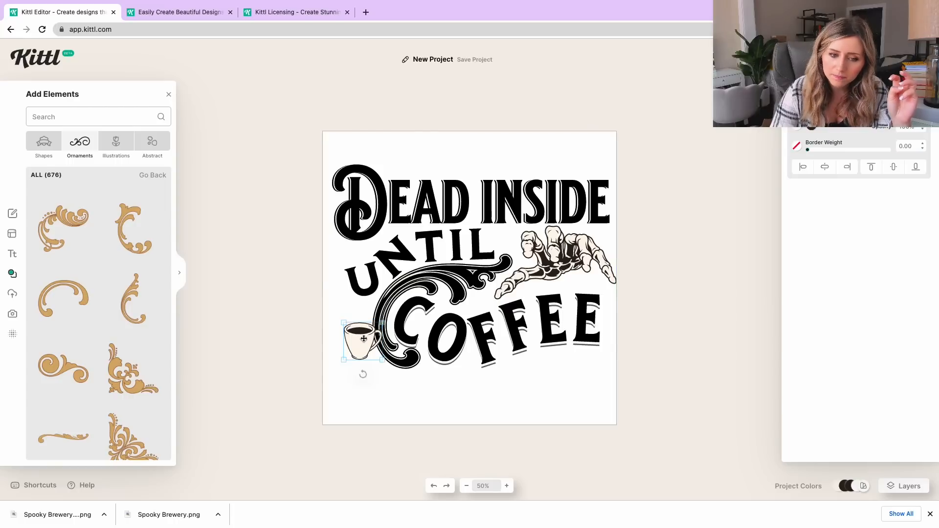
- Try typefaces from the font list on Until, including Old Butchery and Spicy Rice
double_click(372, 250)
click(531, 253)
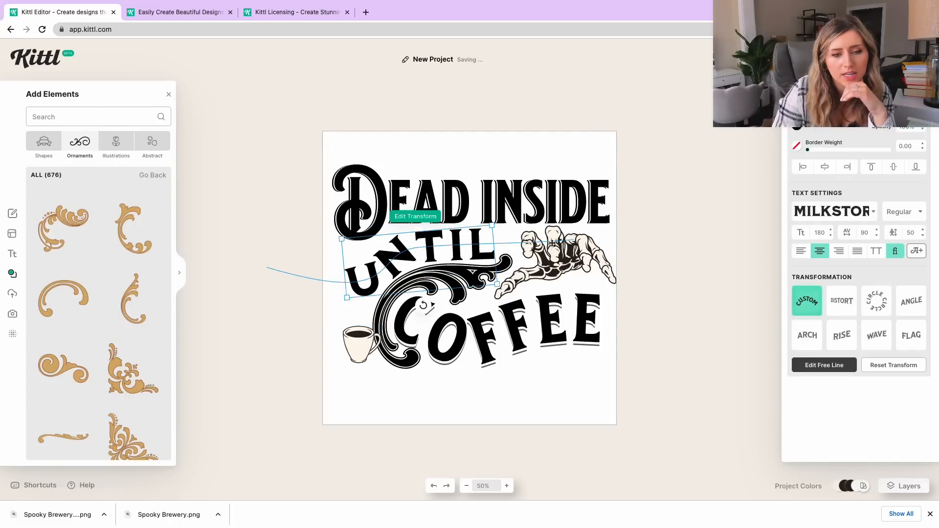
click(856, 211)
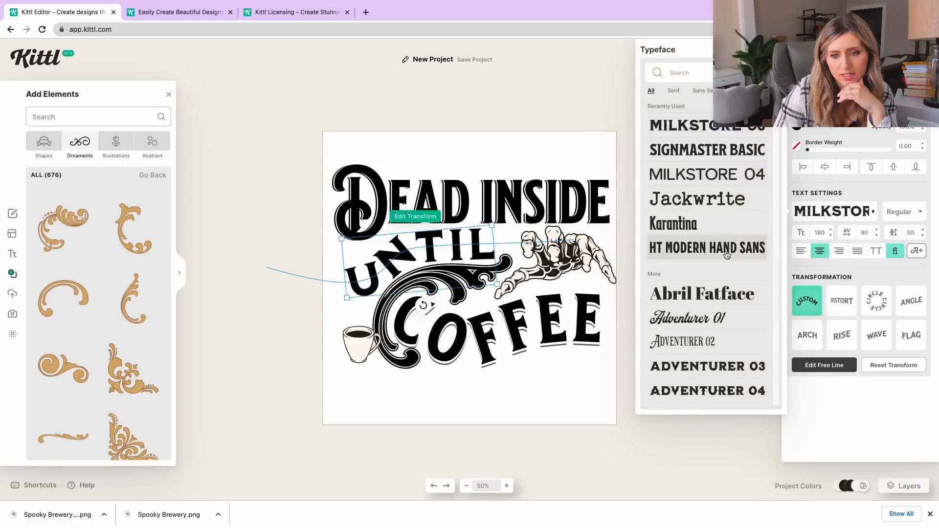
scroll(717, 273, down, 10)
scroll(718, 273, down, 10)
click(718, 281)
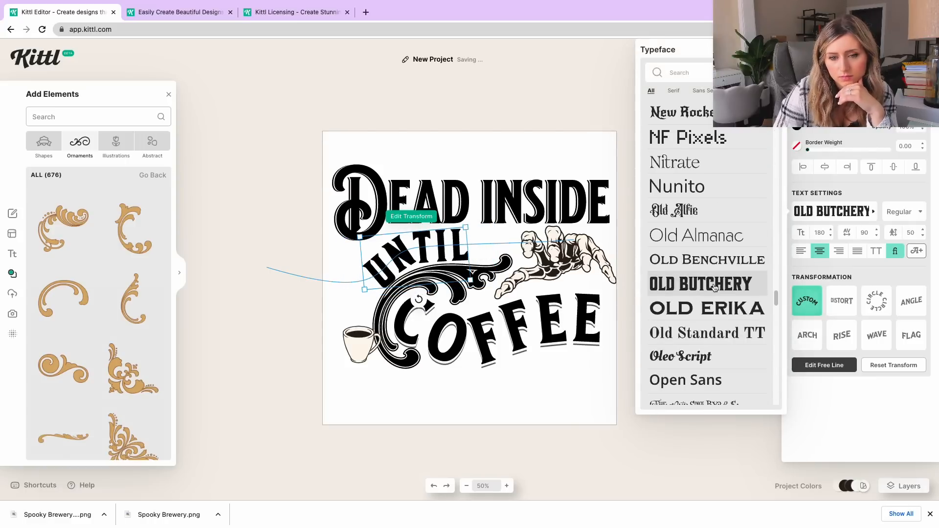
click(716, 306)
scroll(714, 313, down, 10)
click(711, 322)
scroll(711, 338, down, 2)
scroll(709, 313, up, 7)
click(708, 251)
click(707, 227)
scroll(702, 289, up, 15)
scroll(704, 293, down, 5)
scroll(709, 250, up, 20)
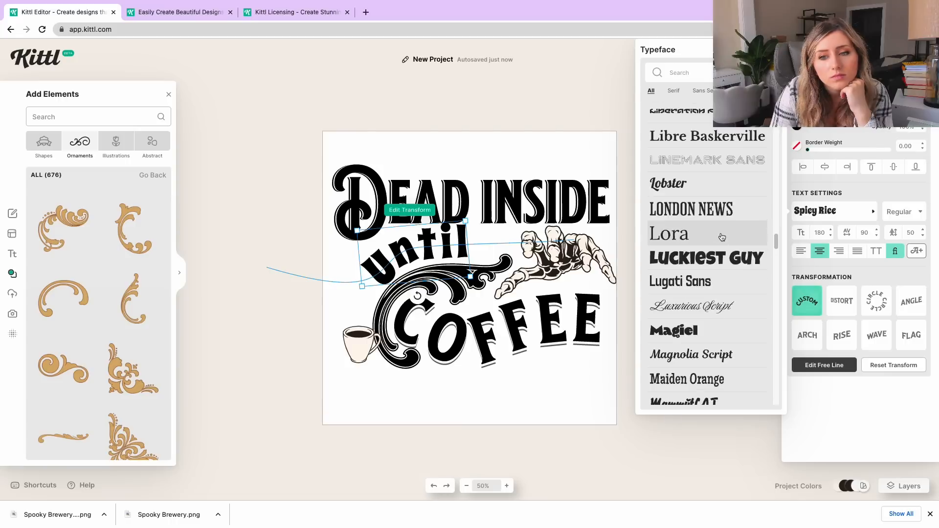
- Try Creepster, Grocer and several Adventurer typefaces on Until
click(709, 360)
scroll(714, 243, up, 10)
click(714, 241)
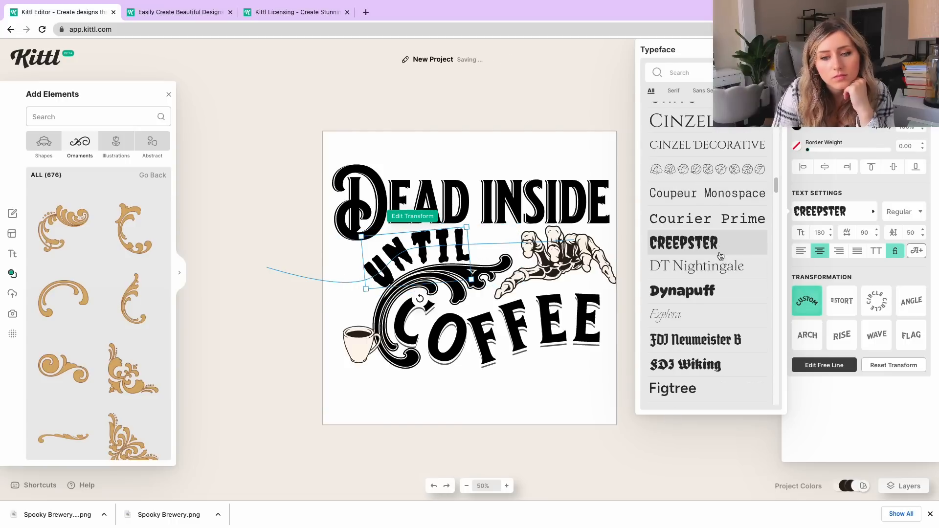
scroll(729, 240, up, 15)
click(743, 235)
click(731, 251)
click(728, 273)
click(722, 251)
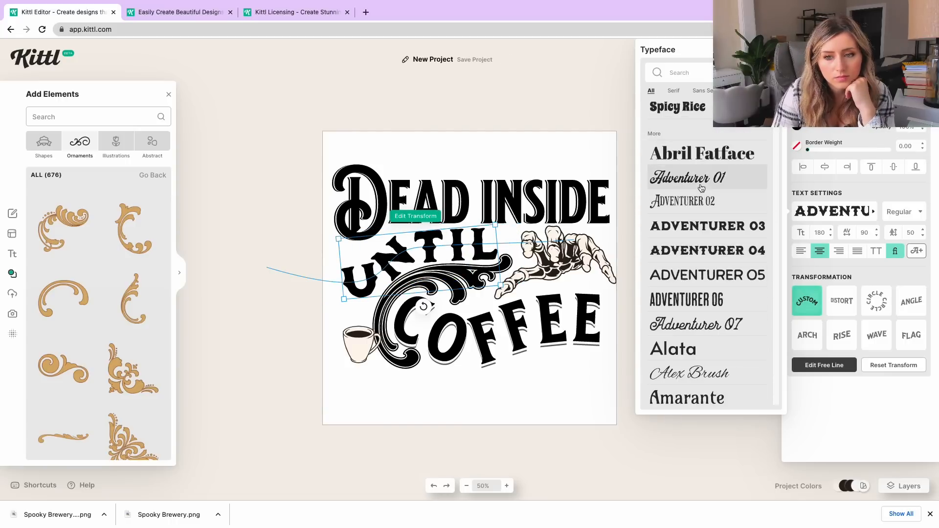
click(703, 187)
scroll(704, 190, up, 5)
click(710, 199)
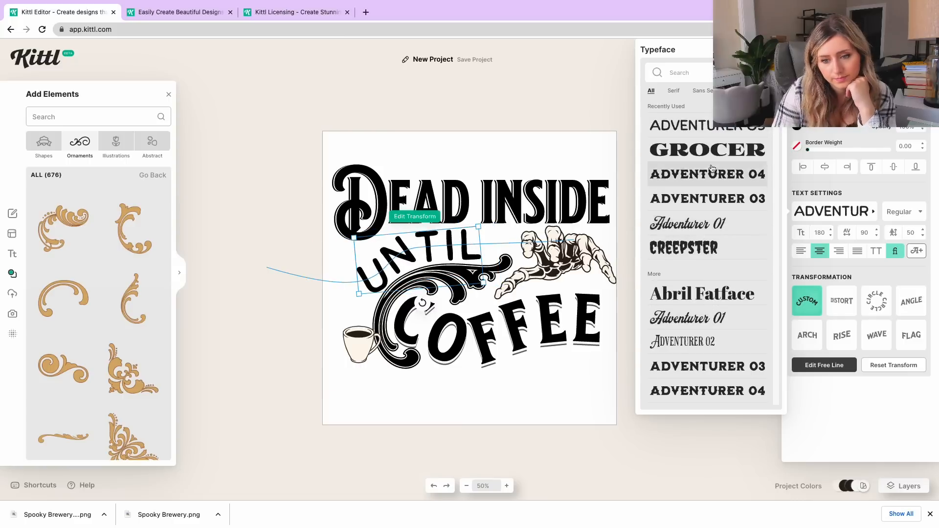
- Set Until in Brookfield at size 204 and bend it along a circle that follows the scroll's outer curve
scroll(712, 196, down, 10)
click(717, 126)
drag(367, 286, 352, 291)
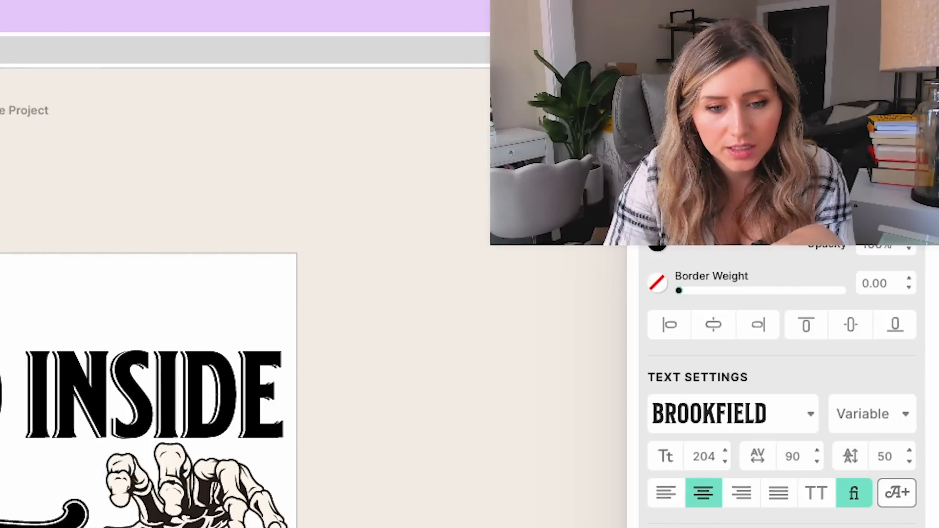
drag(422, 364, 464, 368)
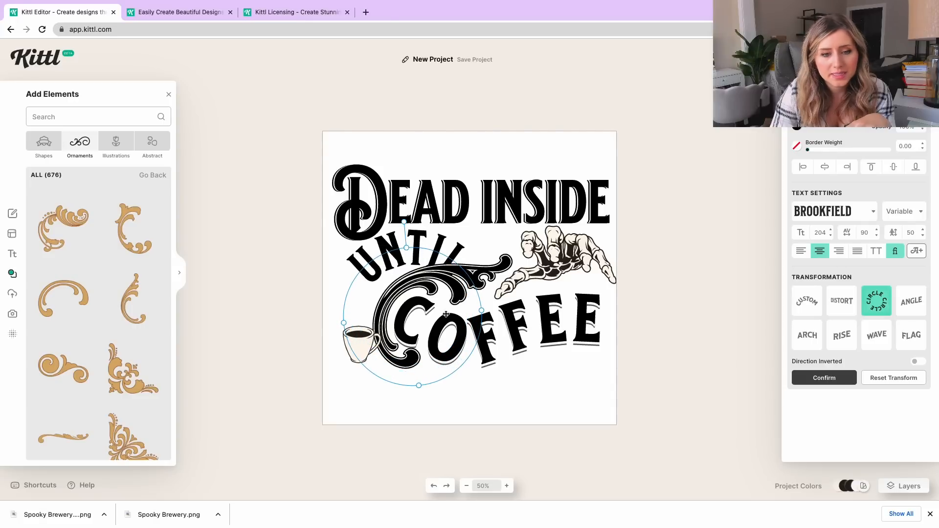
drag(424, 238, 408, 252)
- Move the mug into the gap after Until and change its dark colour to black (000000)
drag(363, 341, 467, 240)
click(513, 250)
click(471, 239)
click(812, 126)
click(674, 311)
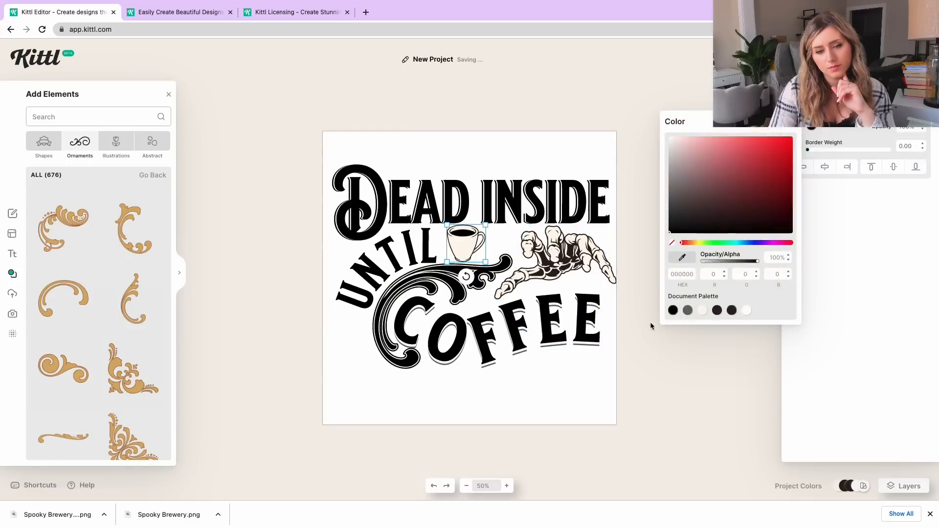
click(641, 299)
click(468, 239)
- Enlarge the skeleton hand toward the scroll's tip and change its dark colour to black
drag(475, 277, 460, 277)
drag(543, 267, 571, 274)
click(812, 126)
click(675, 310)
click(641, 298)
- Try changing one of the scroll's colours to black and undo it
click(460, 272)
click(802, 126)
click(674, 311)
key(ctrl+z)
click(641, 320)
- Shrink Coffee slightly and nudge it to sit inside the scroll's curve
click(482, 338)
drag(394, 368, 399, 366)
drag(518, 333, 517, 332)
click(567, 270)
- Search the elements for "coffee" and replace the mug with the coffee beans illustration, shrunk to fit the gap after Until
click(465, 243)
click(78, 116)
text(coffee)
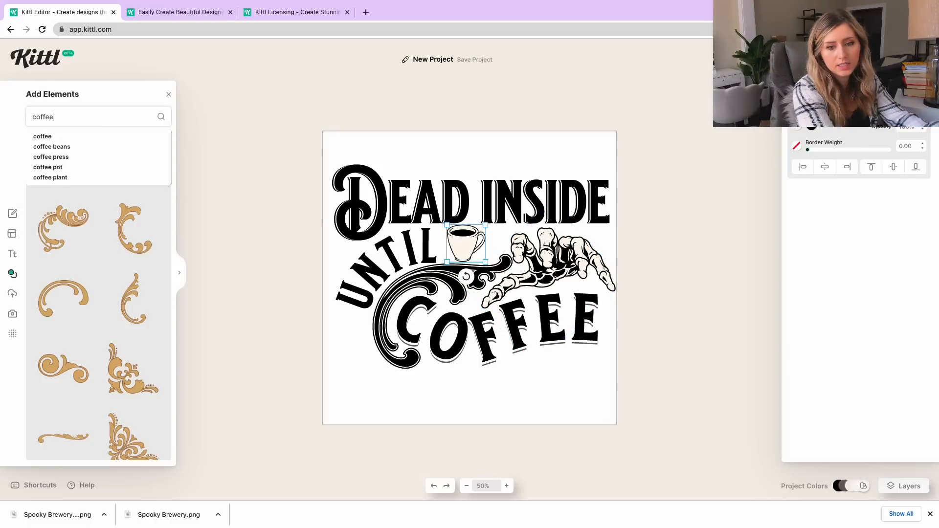
key(Return)
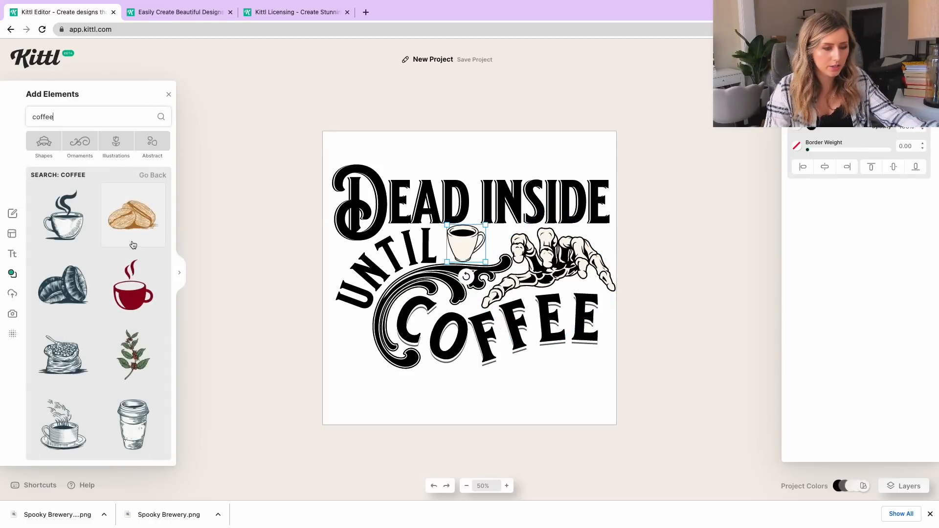
click(135, 233)
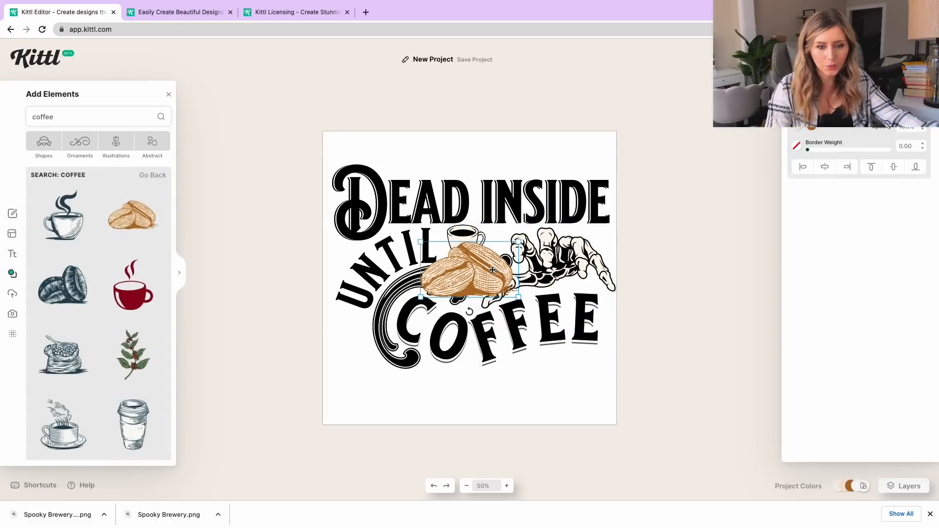
key(ctrl+z)
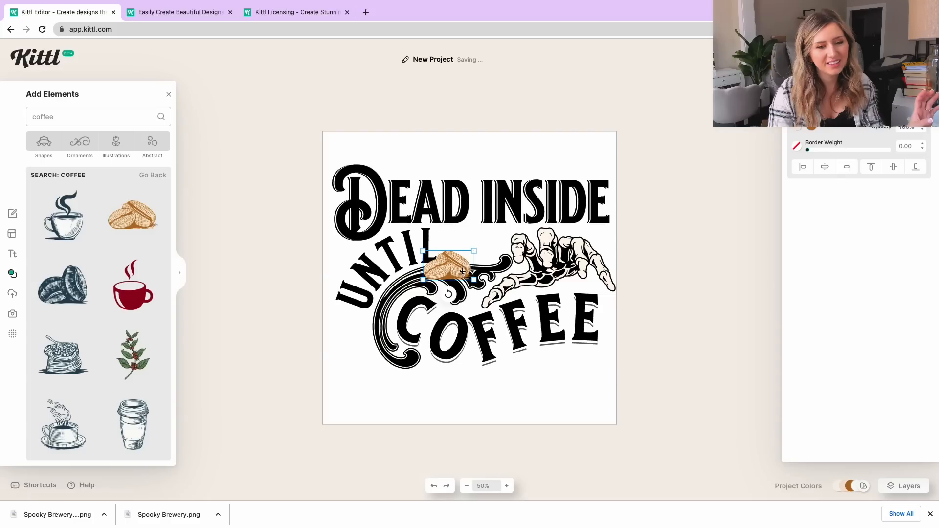
drag(454, 280, 473, 258)
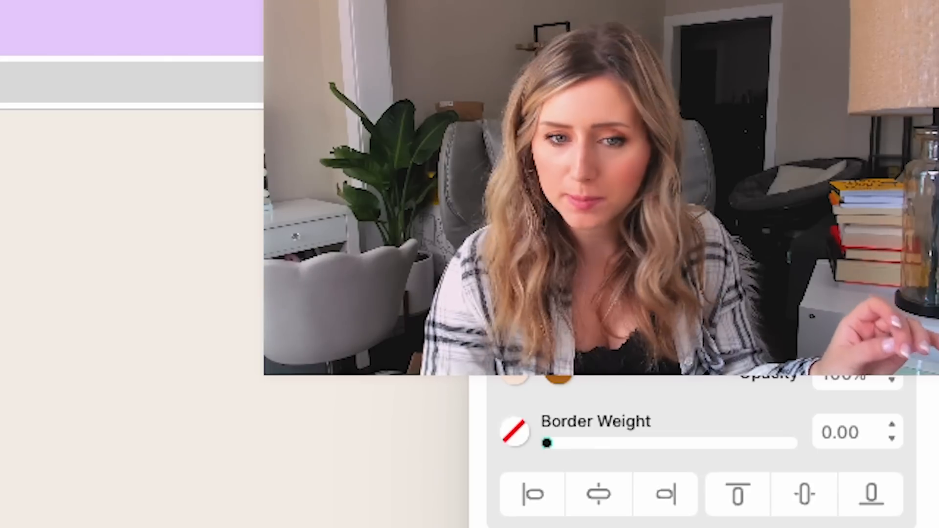
- Change the coffee beans' brown colour to black (000000)
click(559, 377)
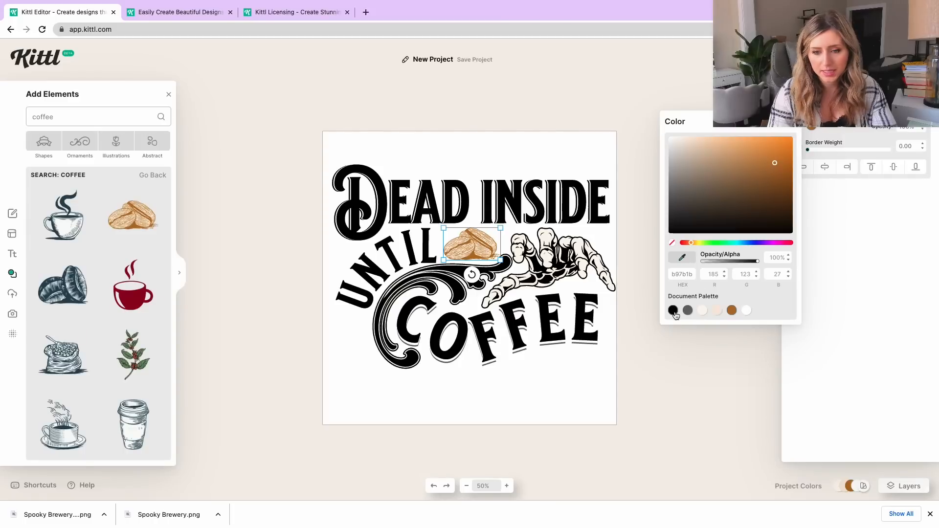
click(674, 310)
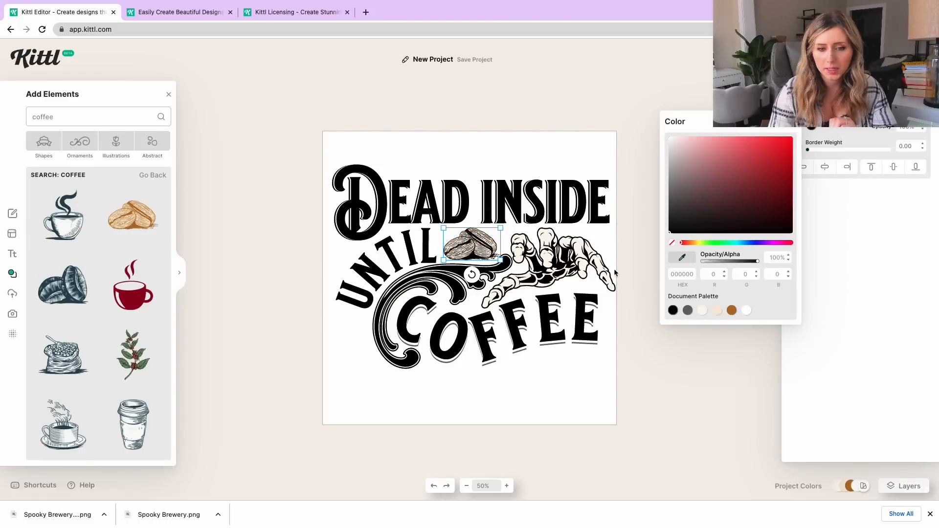
click(592, 388)
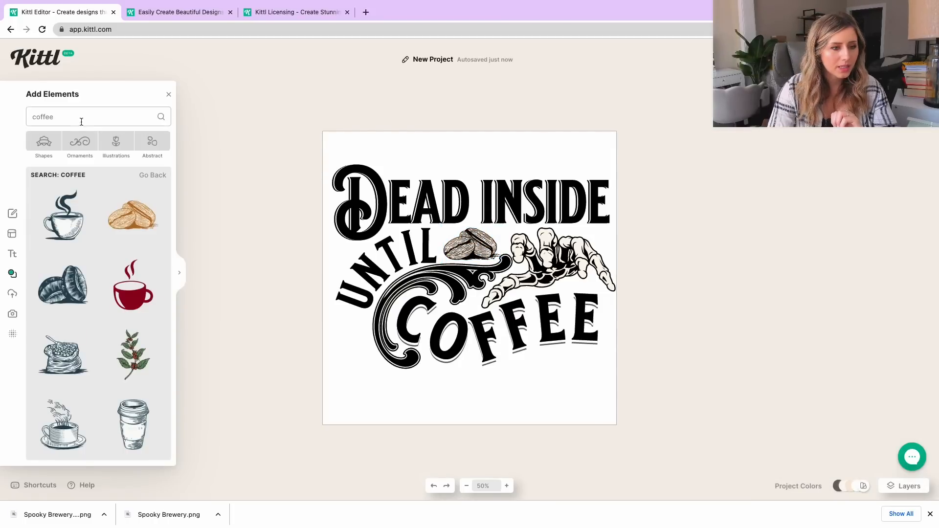
- Open the Bold Flourishes ornaments and add the curling leaf flourish and the long thin flourish
click(80, 142)
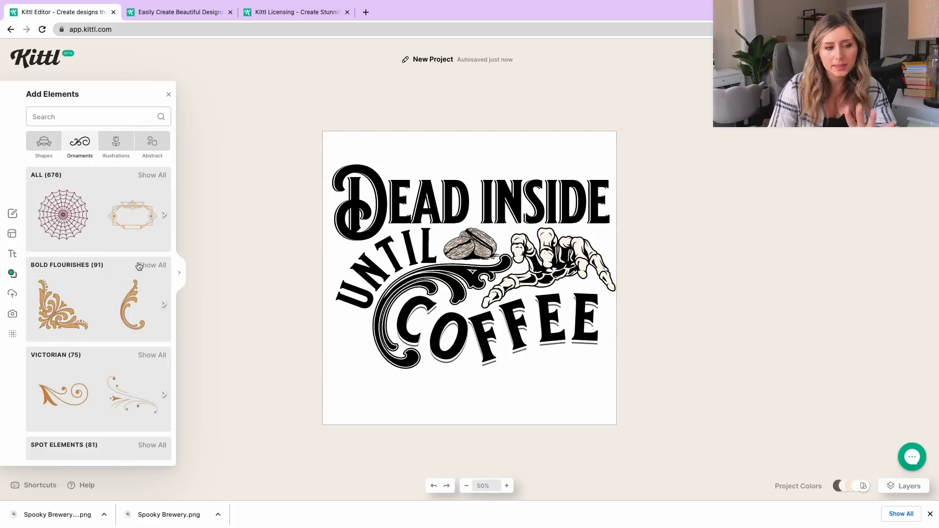
click(152, 265)
click(81, 309)
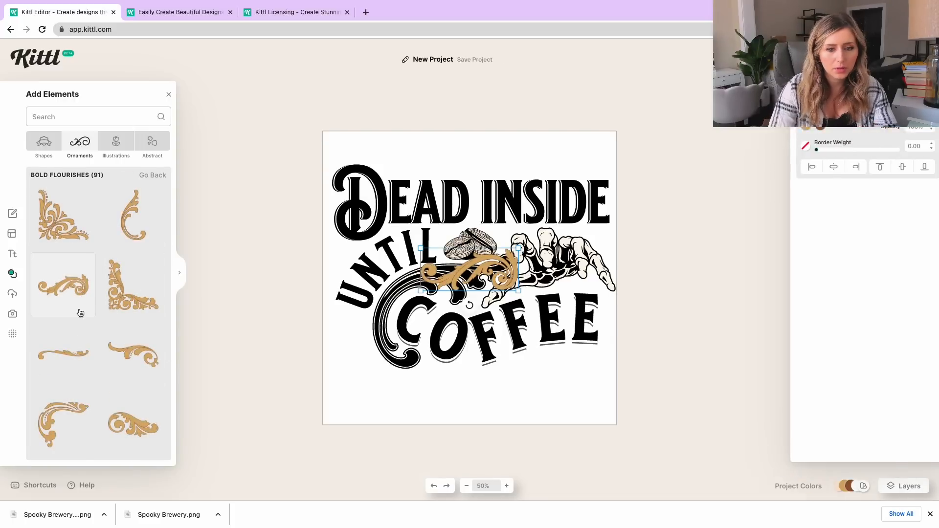
click(87, 354)
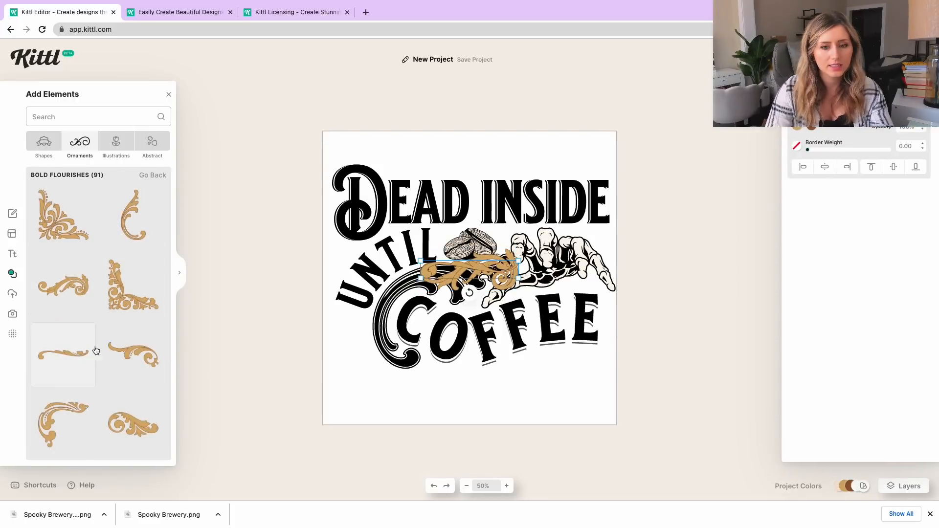
- Try the long thin flourish enlarged above Dead Inside, and delete both added flourishes
drag(466, 267, 456, 162)
drag(510, 153, 533, 156)
drag(509, 156, 579, 143)
drag(566, 153, 604, 142)
drag(513, 193, 512, 196)
drag(530, 165, 502, 172)
key(Delete)
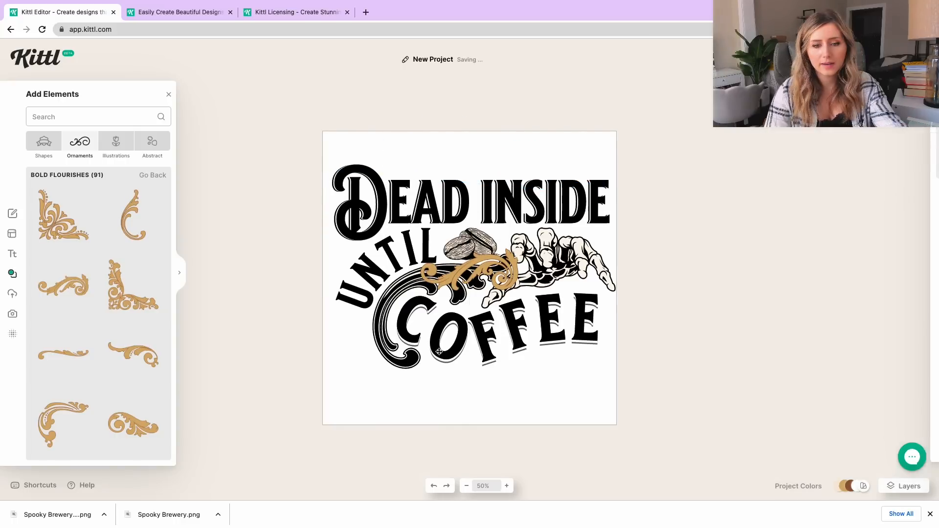
click(513, 274)
key(Delete)
scroll(128, 335, down, 20)
scroll(100, 319, up, 20)
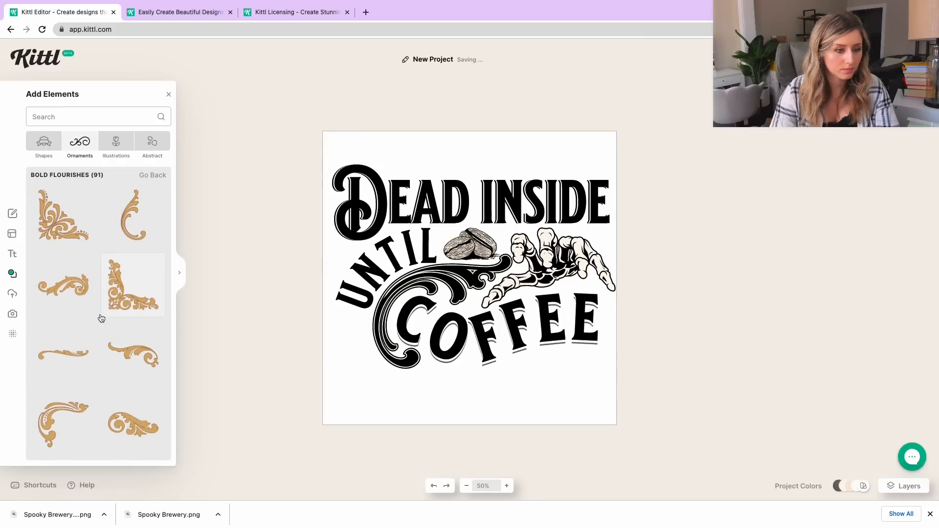
- Add the long thin flourish from Bold Flourishes and flip it vertically
click(80, 350)
right_click(499, 266)
click(525, 348)
- Move the thin flourish above Dead Inside and enlarge it to span from the E to the end of the line
drag(492, 269, 597, 143)
drag(559, 168, 538, 169)
drag(576, 144, 608, 138)
drag(518, 169, 517, 166)
click(658, 168)
click(583, 163)
- Recolour the flourish to match the black scroll and give it a black border with weight 6.50
click(797, 126)
click(658, 310)
click(811, 126)
click(716, 311)
drag(808, 150, 813, 150)
click(797, 146)
click(657, 330)
click(386, 138)
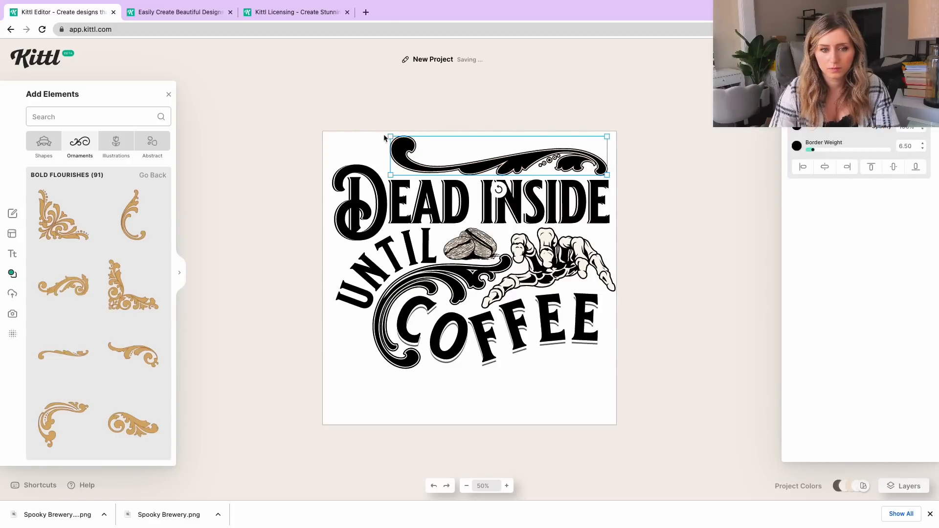
- Tilt the flourish above Dead Inside slightly and flip it horizontally
click(591, 154)
drag(499, 189, 500, 196)
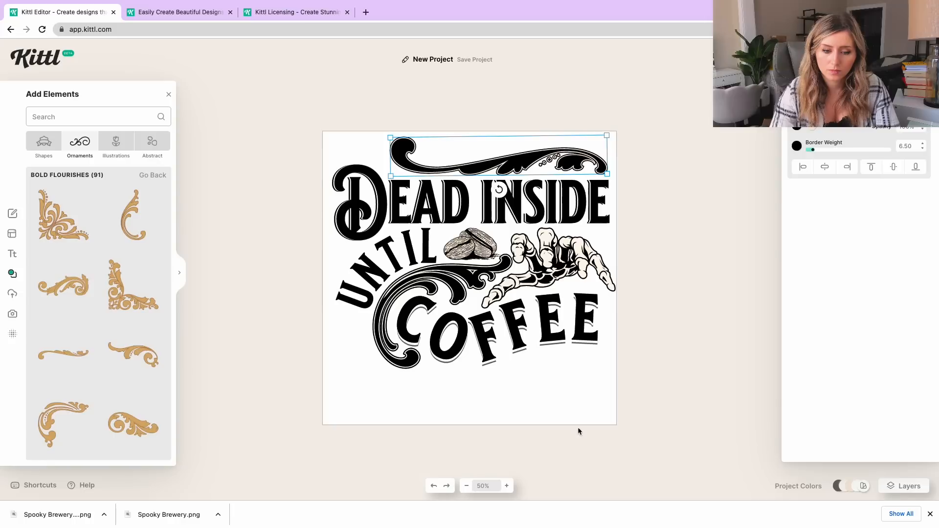
right_click(542, 152)
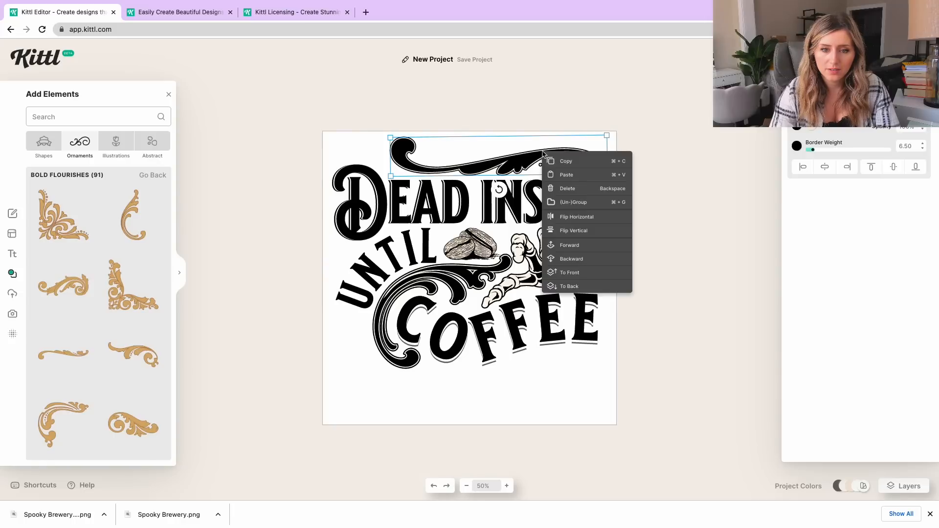
click(595, 217)
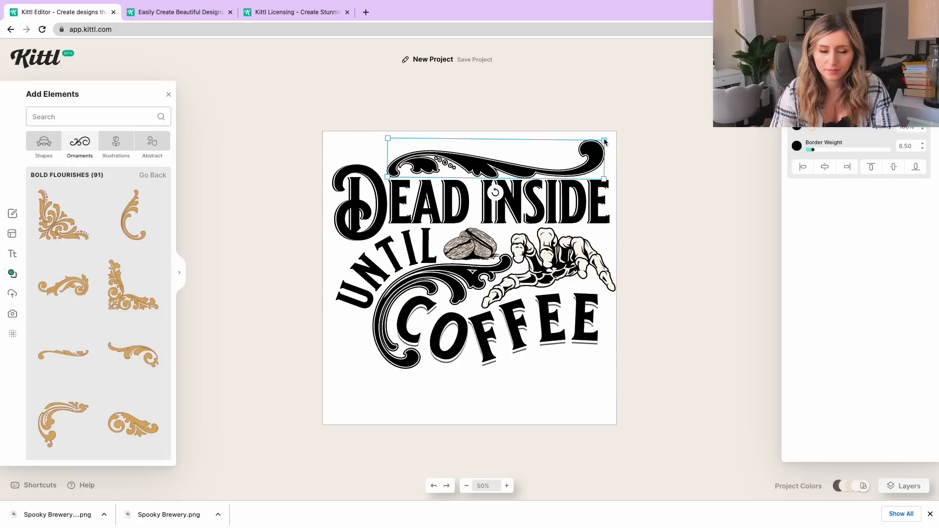
- Adjust the flipped flourish's size and position so it follows the top edge of Dead Inside
drag(605, 142, 592, 144)
drag(575, 160, 588, 159)
drag(401, 139, 386, 137)
click(638, 191)
click(491, 268)
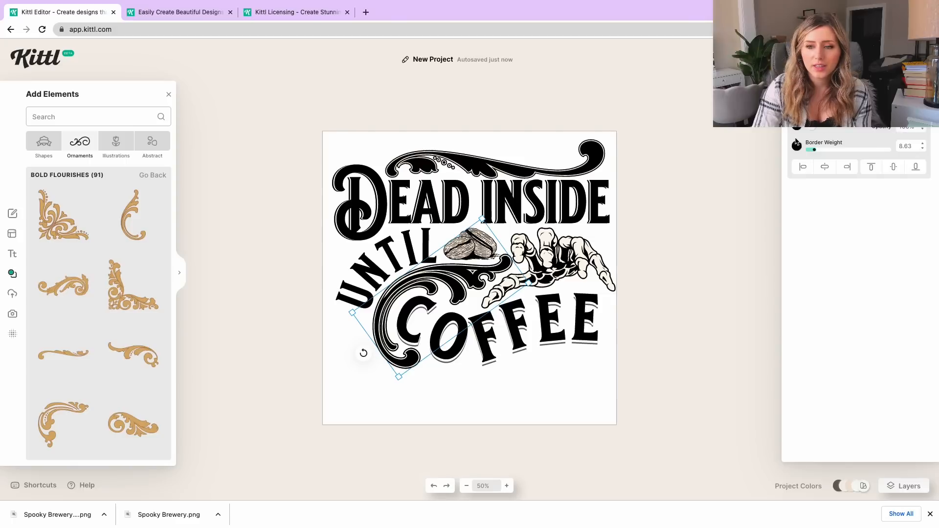
- Remove the borders from the scroll around Coffee and the flourish above Dead Inside by setting their border weight to 0.00
drag(815, 151, 803, 150)
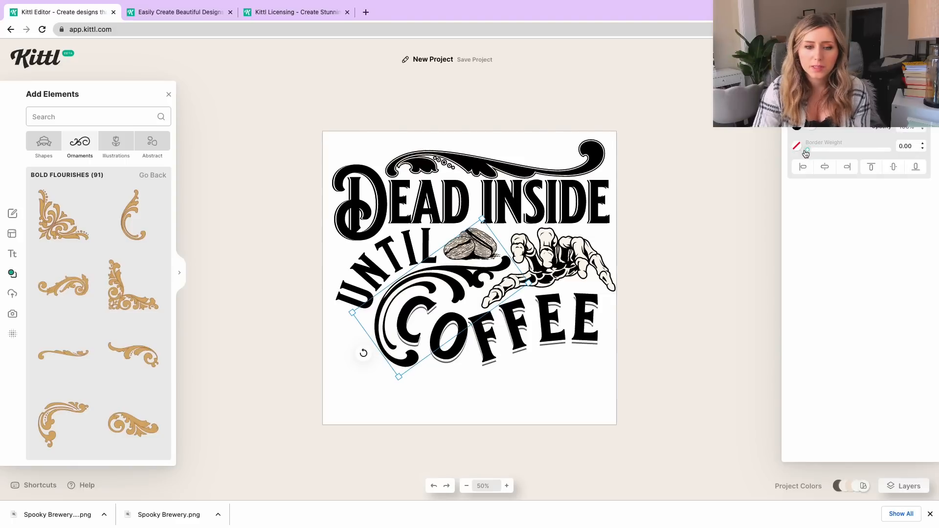
click(481, 164)
drag(813, 149, 797, 151)
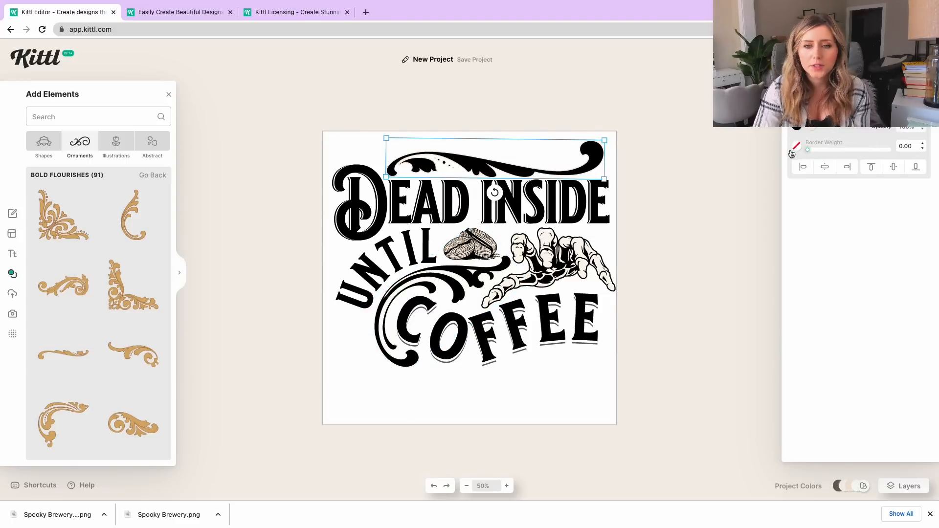
- Clear the cream fill from the coffee beans and recolour the skeleton hand's cream fill to white
click(812, 126)
drag(704, 171, 659, 245)
click(10, 523)
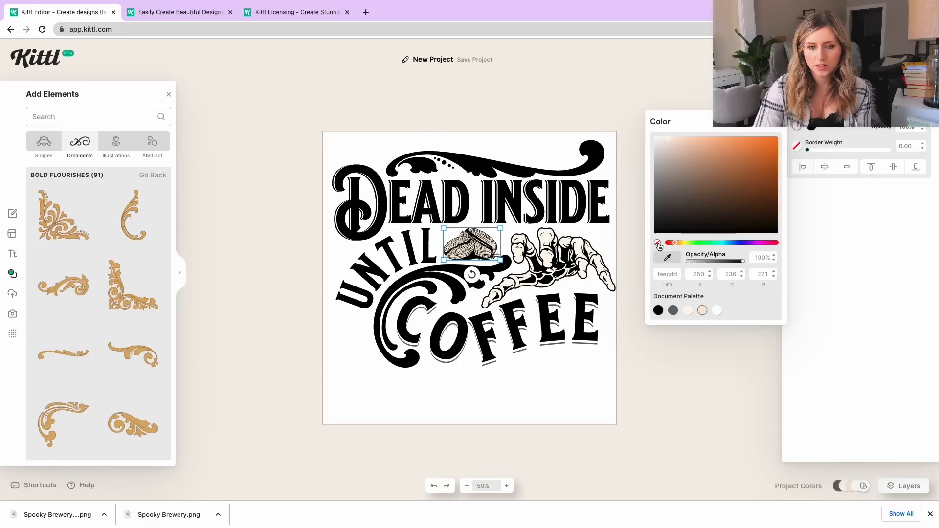
click(560, 251)
click(796, 131)
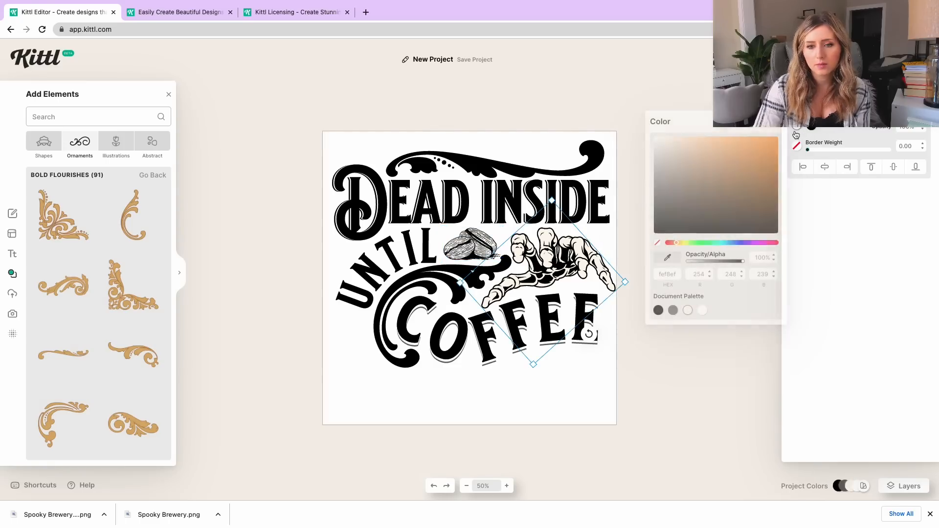
click(702, 311)
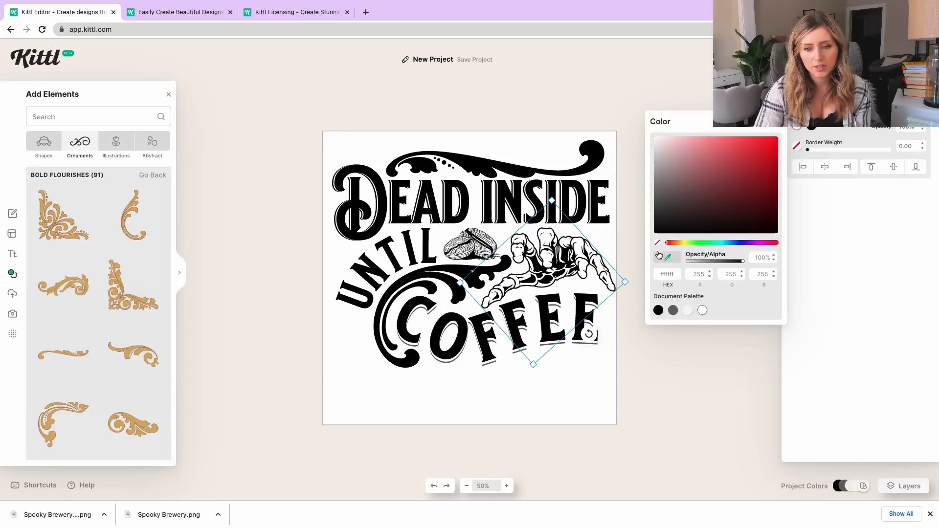
- Recolour the grey line shadows of the Coffee and Dead Inside lettering to black
click(582, 324)
scroll(860, 245, down, 10)
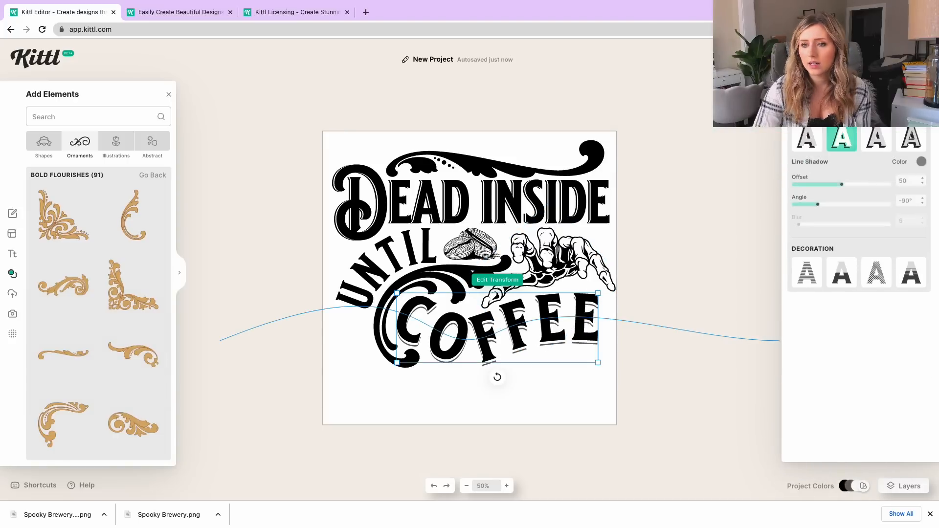
click(921, 164)
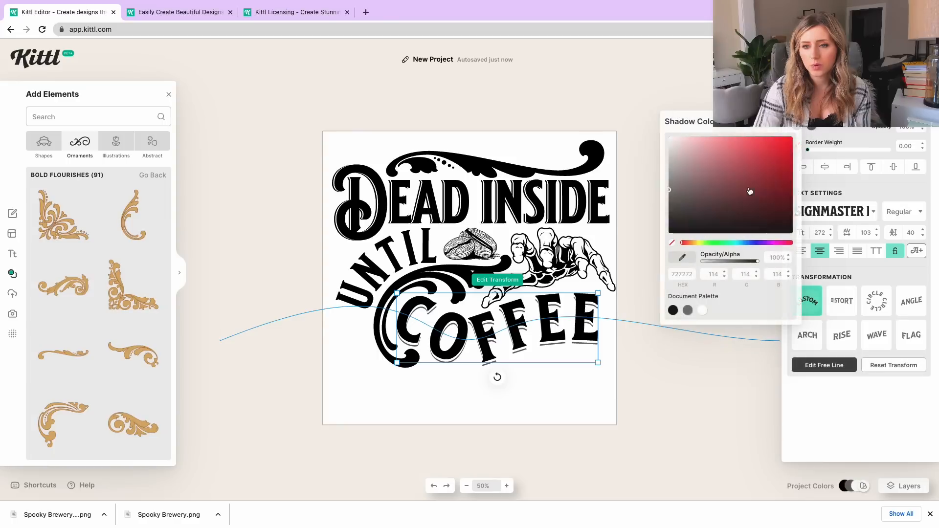
click(405, 201)
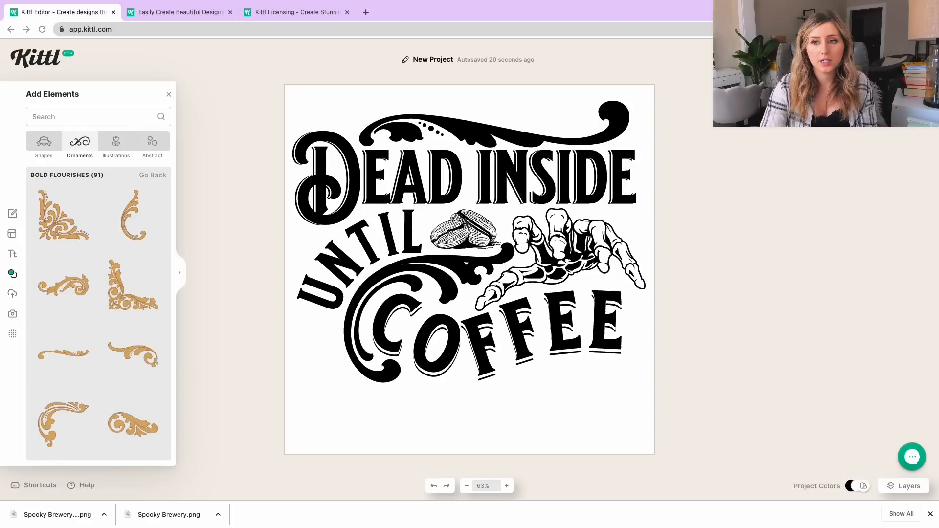
- Download the finished design as a PNG with the background removed
click(763, 59)
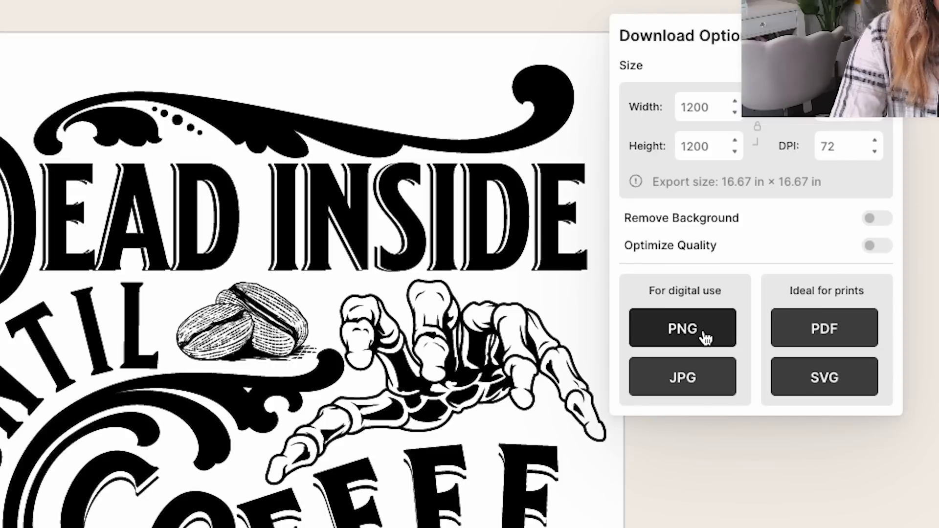
click(877, 218)
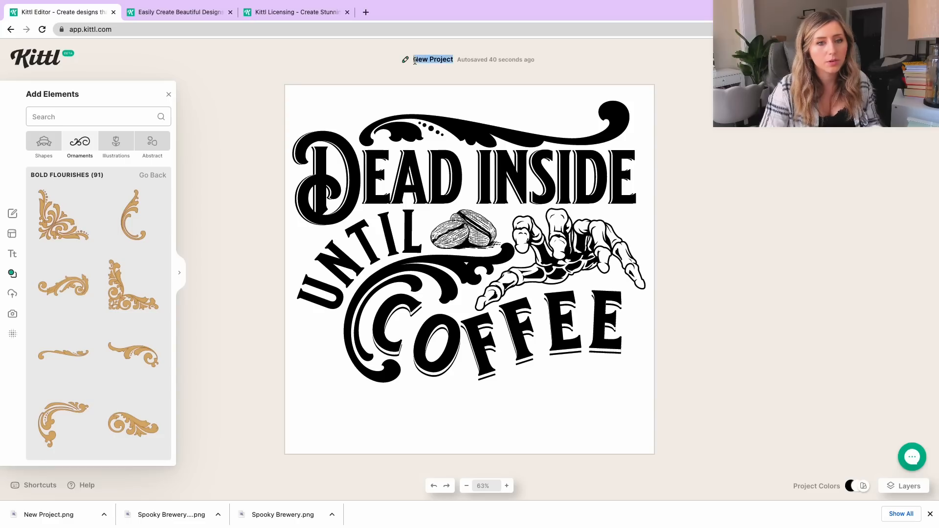
- Rename the project as Dead Inside Until Coffee
text(D)
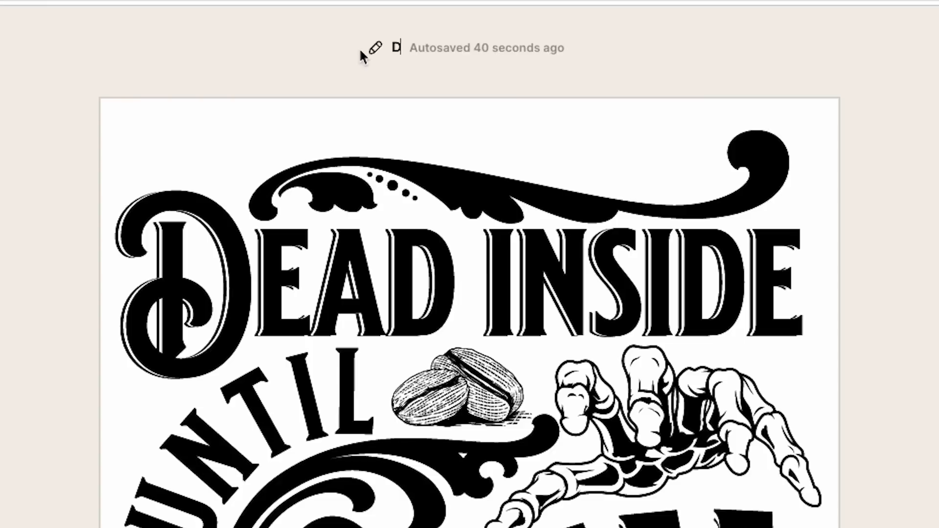
text(ead Inside Until)
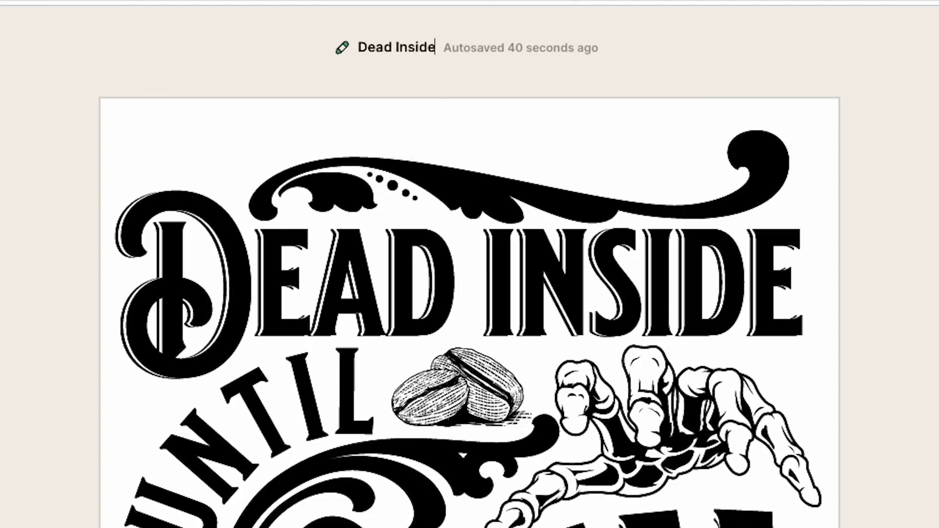
text( Coffee)
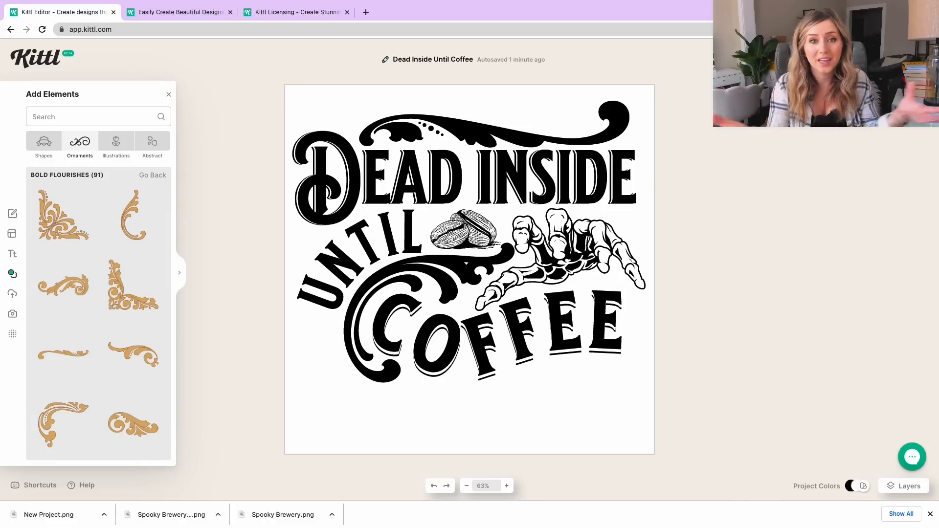
click(84, 513)
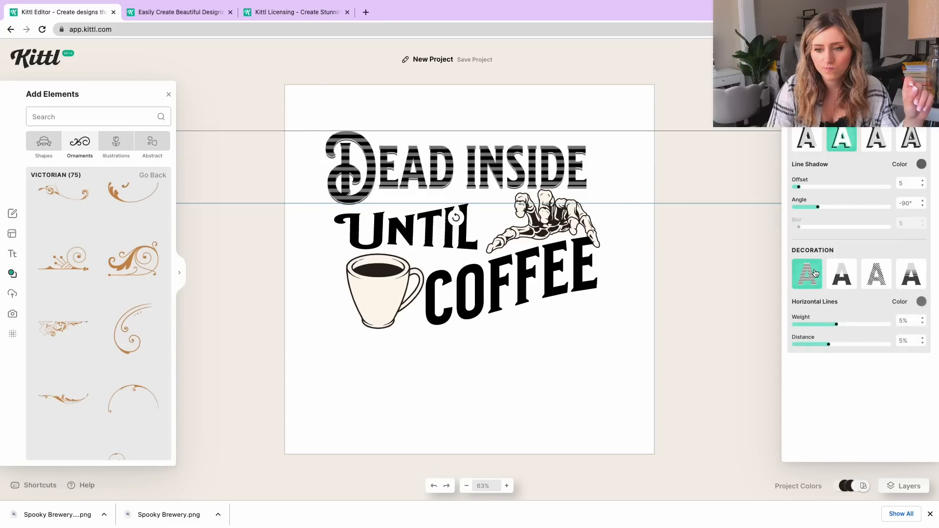
click(841, 274)
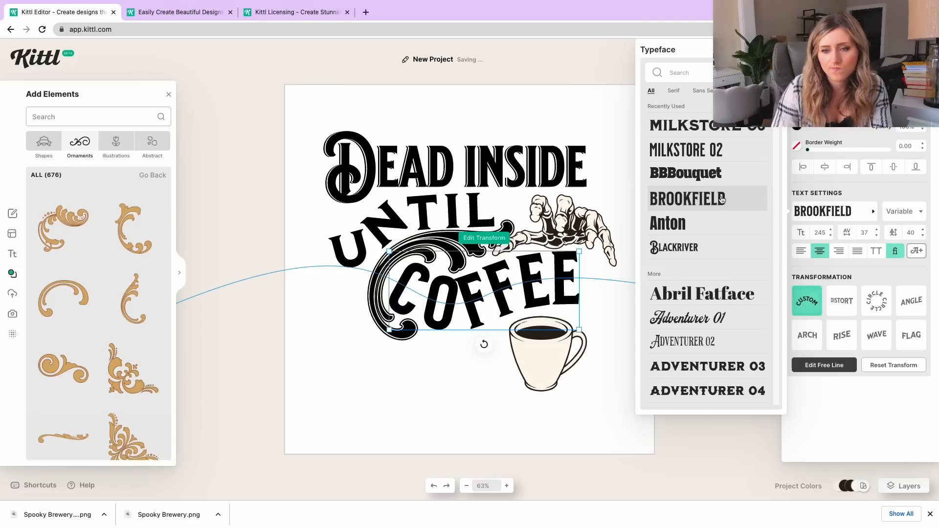
scroll(722, 198, down, 5)
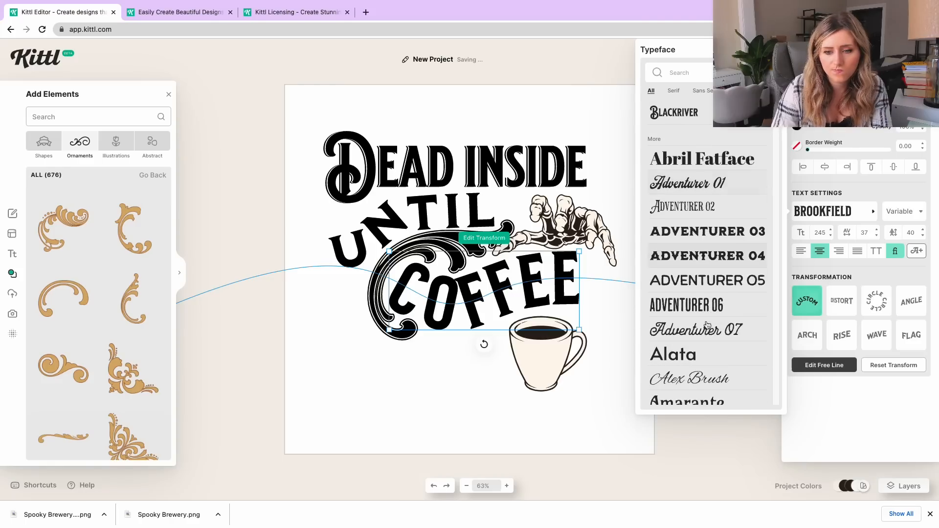